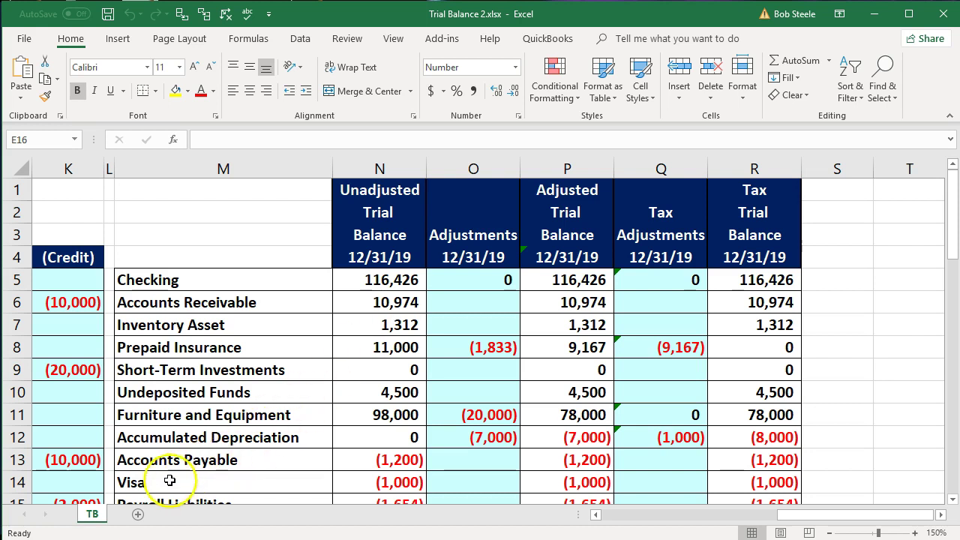
Duplicate the TB worksheet, placing the copy directly after the original.
click(319, 369)
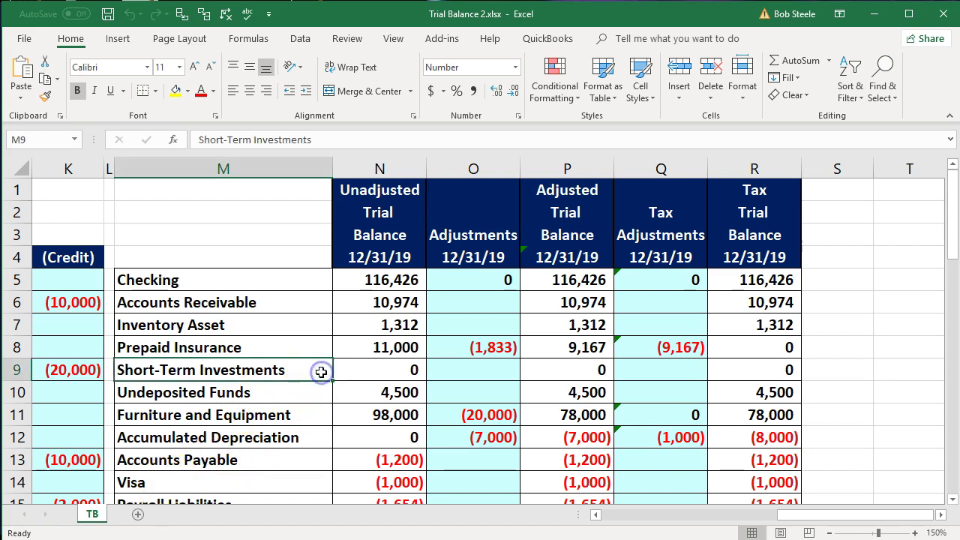
right_click(93, 514)
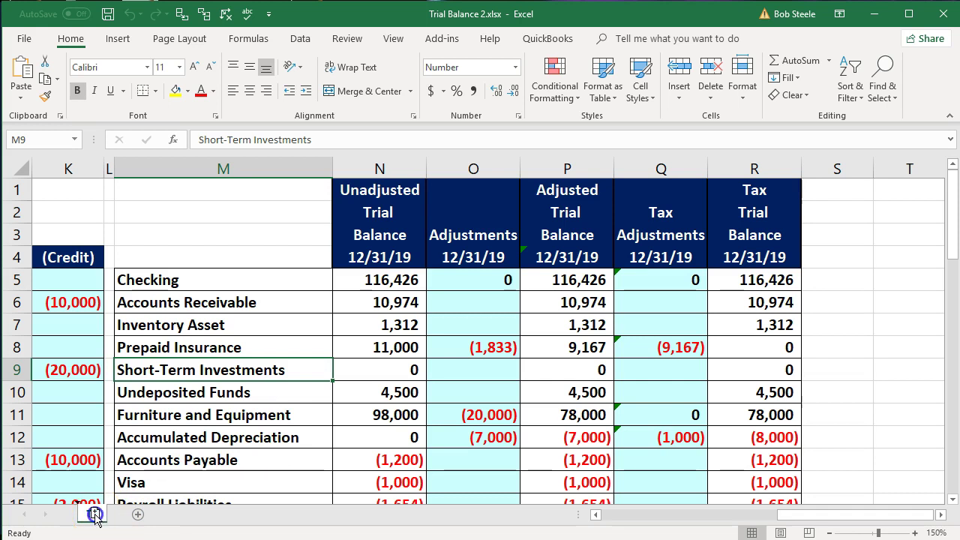
drag(95, 516, 126, 513)
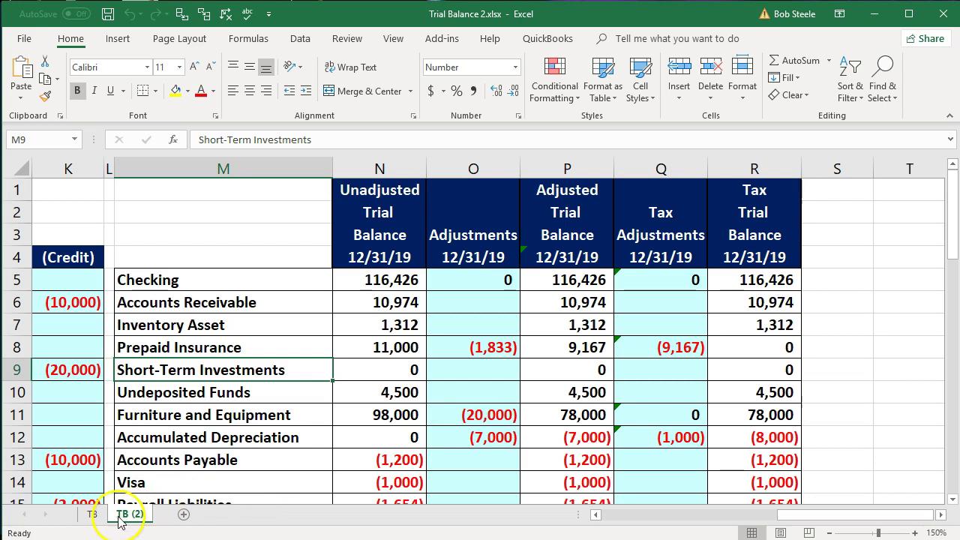
Examine the unadjusted, adjustments, adjusted, tax adjustments and tax trial balance columns, N through R, and their date headings.
click(399, 465)
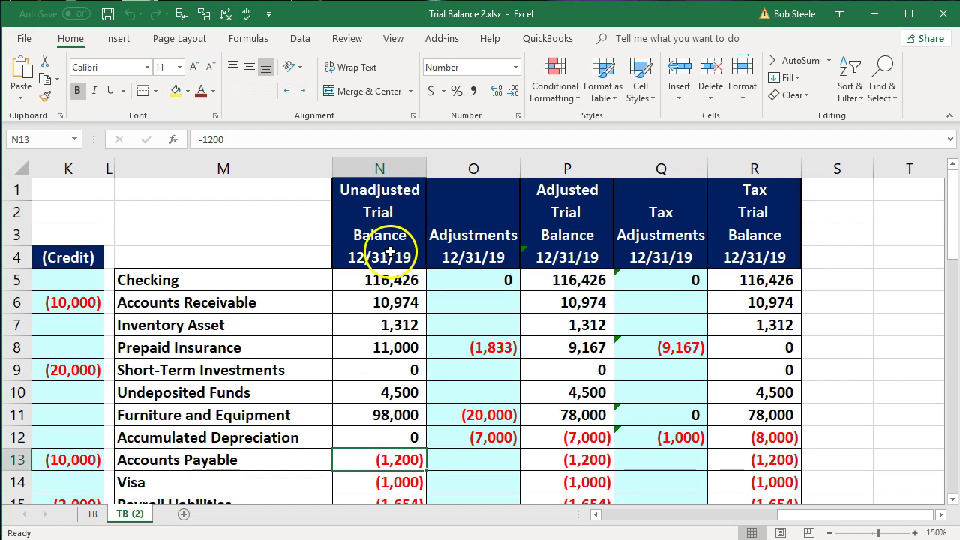
click(383, 229)
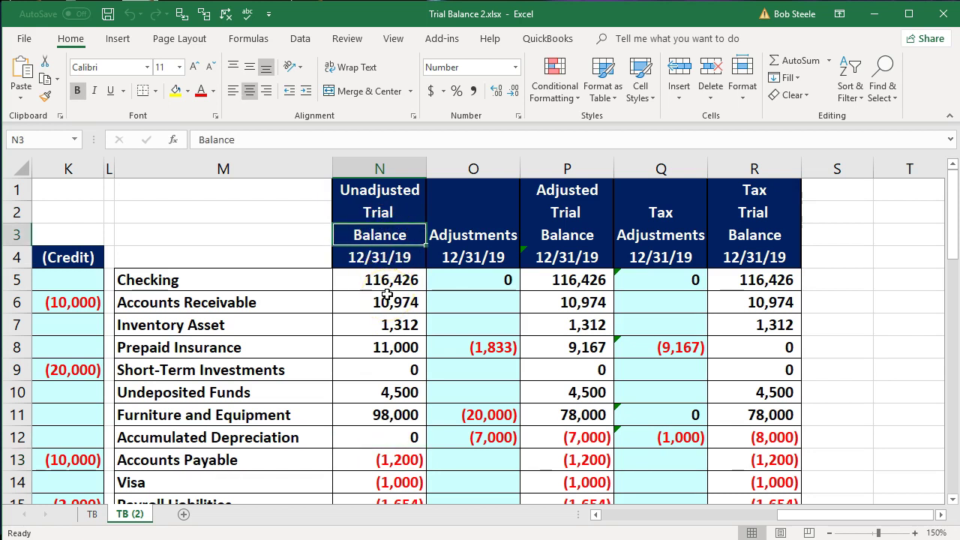
click(478, 258)
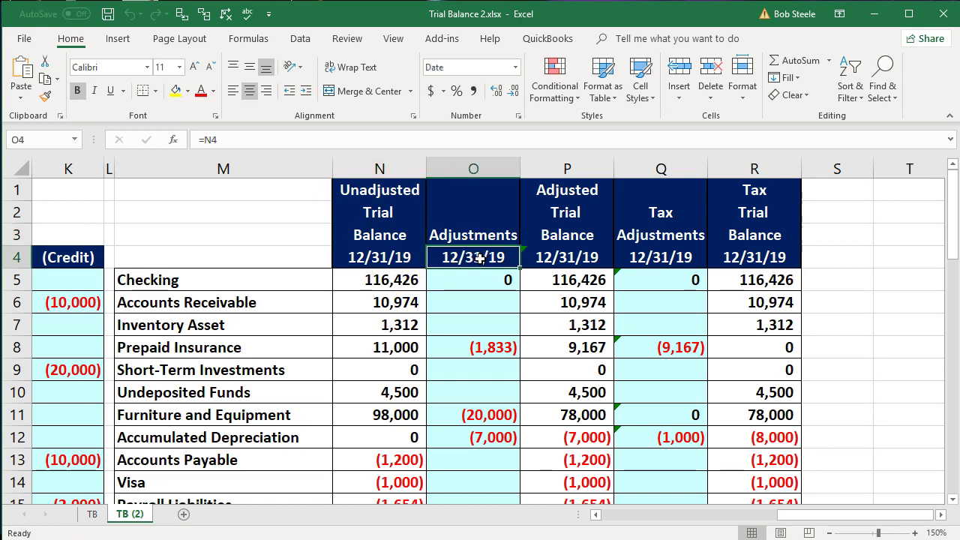
click(555, 258)
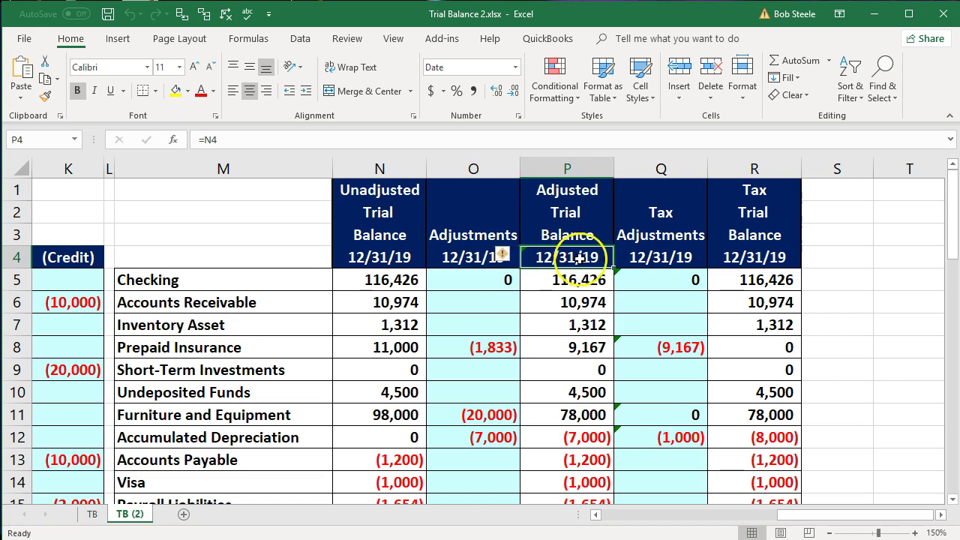
click(634, 263)
click(748, 261)
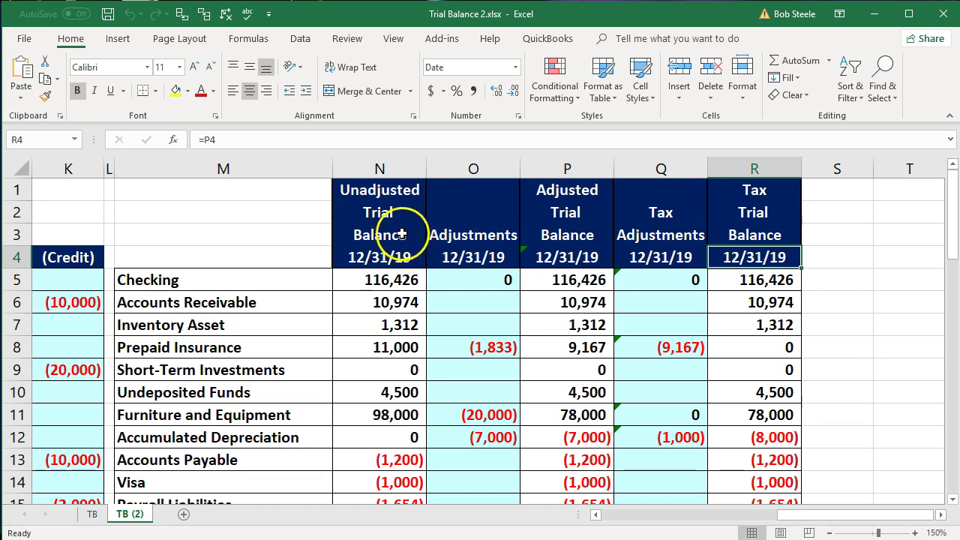
click(404, 173)
drag(405, 174, 737, 155)
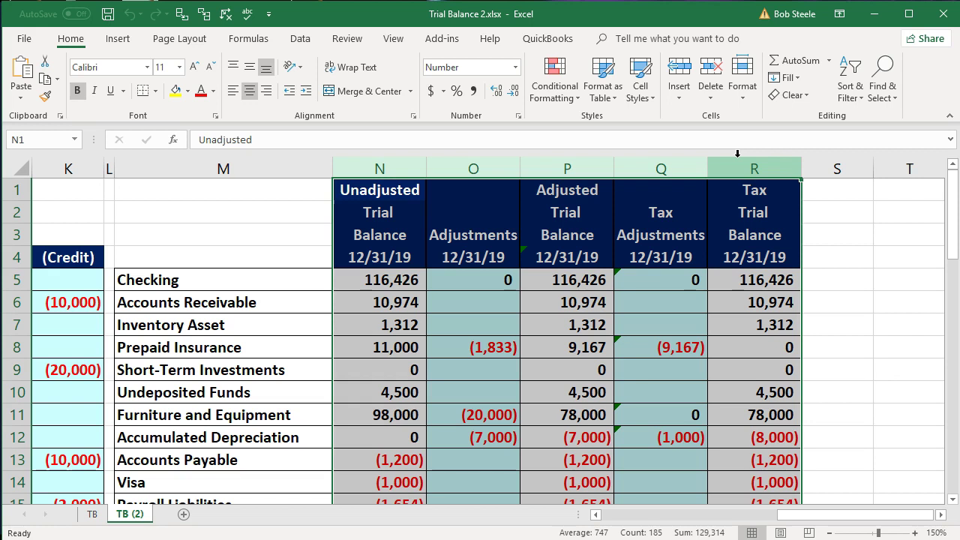
click(672, 319)
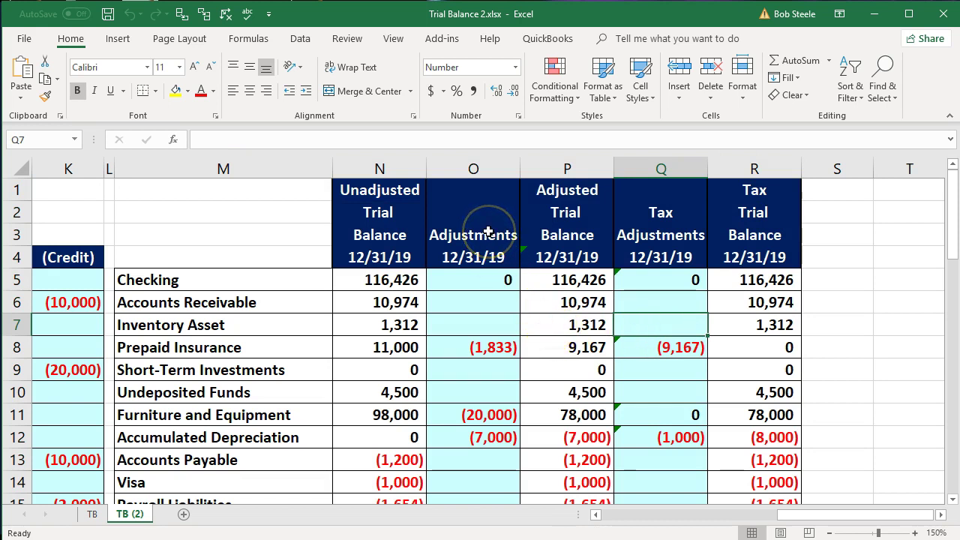
Insert a blank column between the Unadjusted Trial Balance column and the Adjustments column.
click(461, 170)
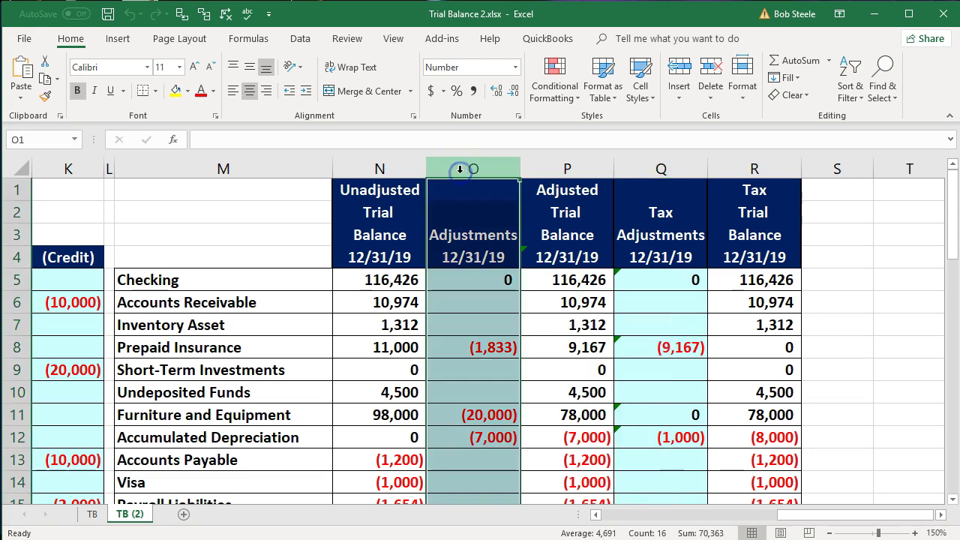
right_click(468, 220)
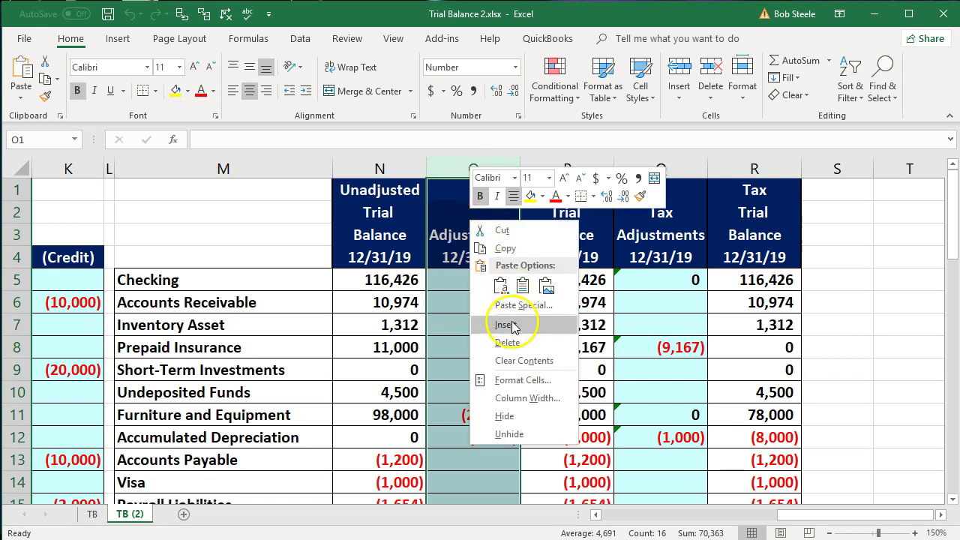
click(513, 326)
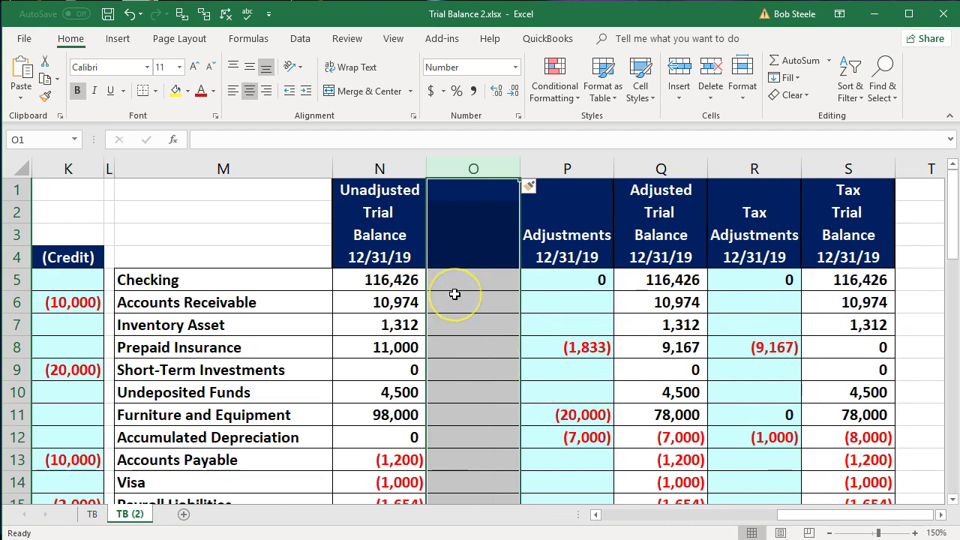
Move the Accounts Payable through Loan Payable and Owners Equity through Service balances from column N to the same rows of column O.
scroll(454, 294, down, 3)
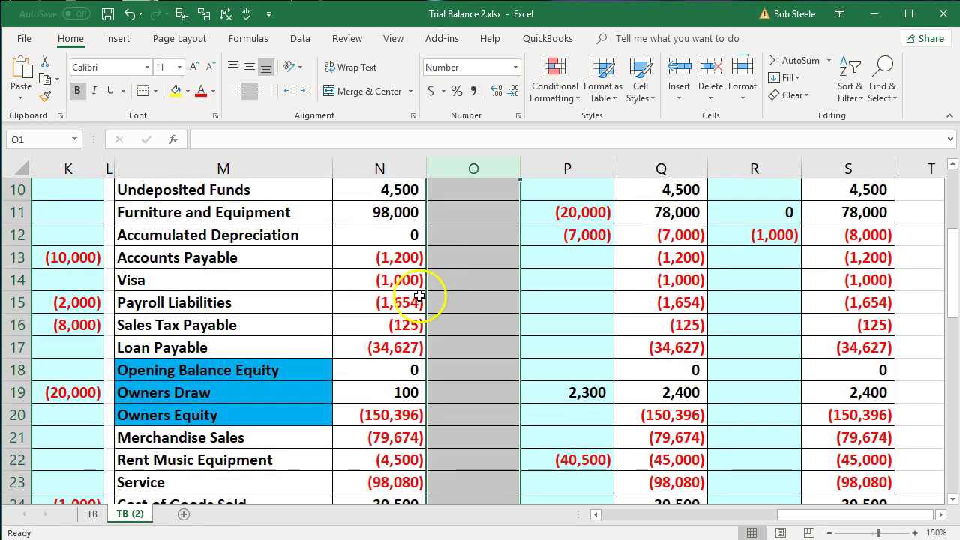
drag(395, 257, 406, 347)
drag(426, 259, 440, 266)
scroll(398, 340, down, 1)
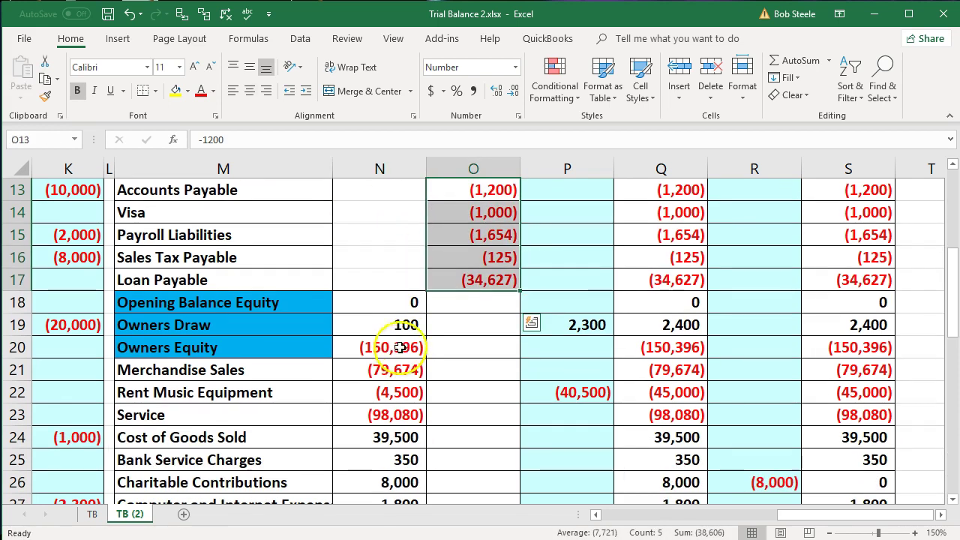
drag(396, 351, 407, 414)
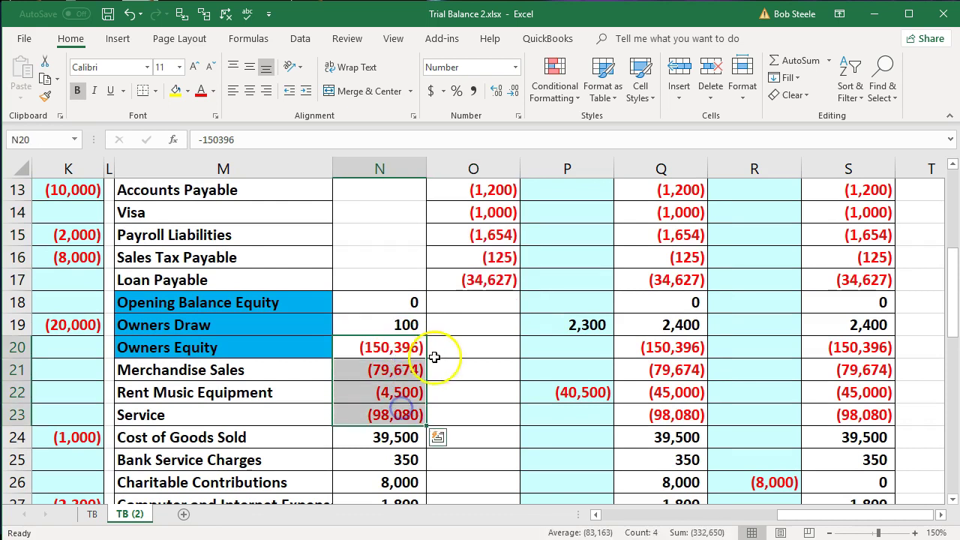
drag(427, 349, 442, 348)
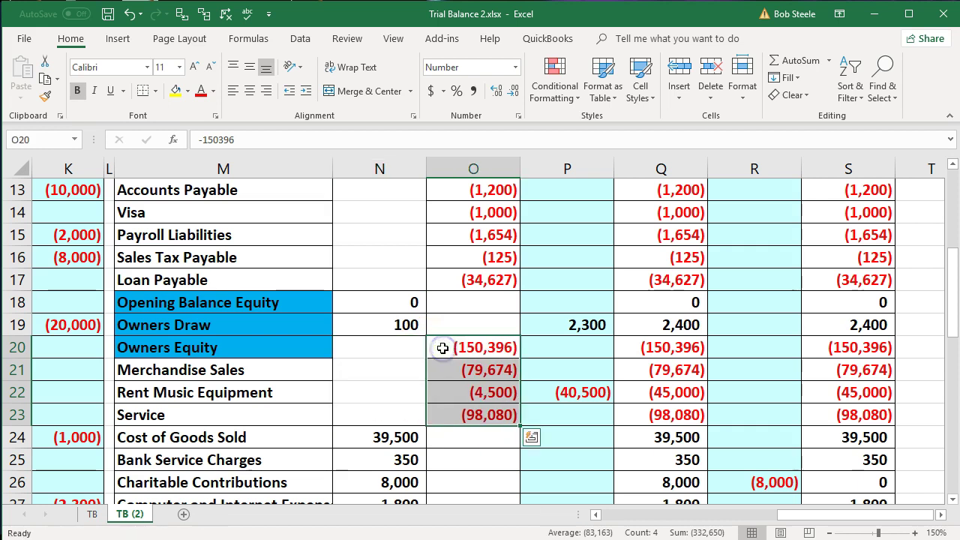
Move the Rent Expense, Interest Income and Other Income credit balances from column N to the same rows of column O.
scroll(443, 348, down, 6)
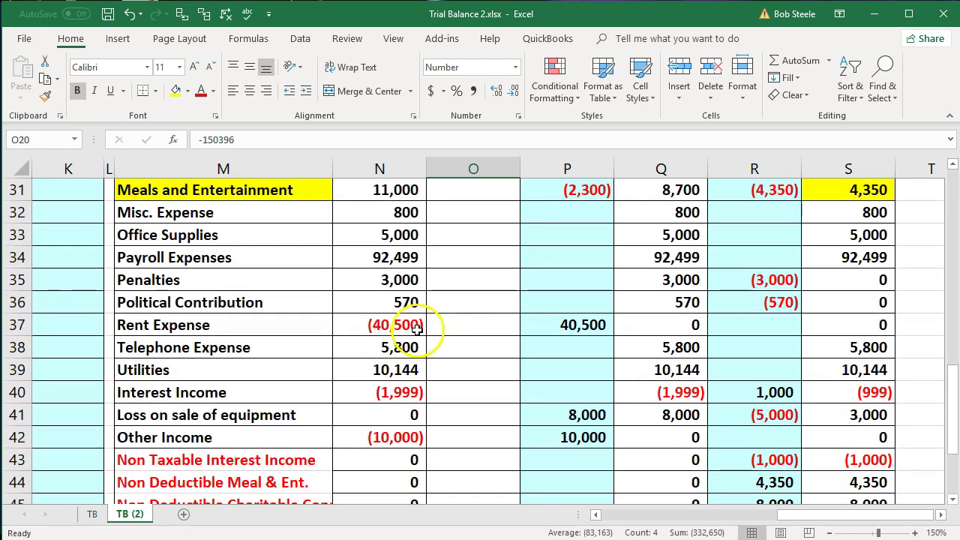
click(417, 328)
mouse_move(425, 327)
mouse_down()
mouse_move(441, 336)
mouse_move(443, 325)
mouse_up()
scroll(421, 332, down, 1)
click(420, 328)
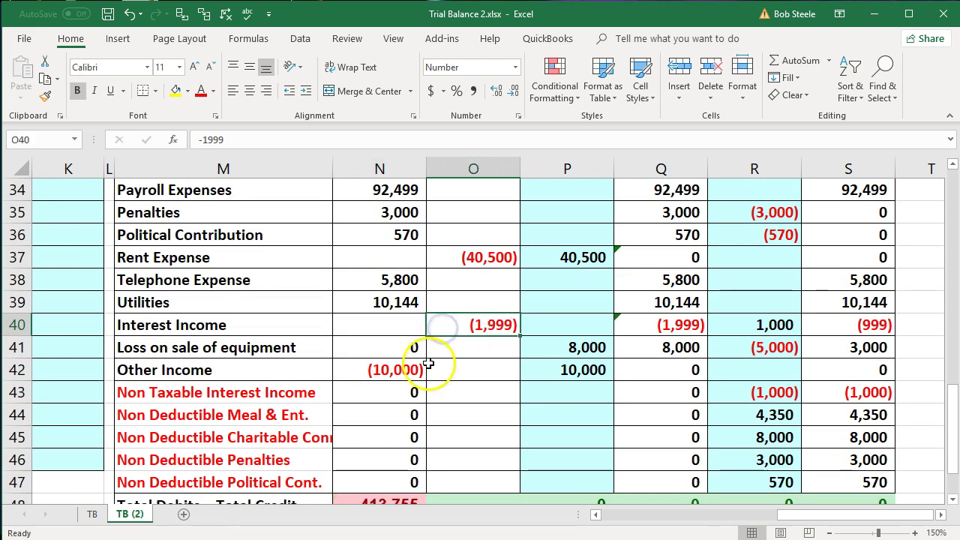
click(411, 368)
mouse_move(427, 371)
mouse_down()
mouse_move(437, 377)
mouse_move(435, 368)
mouse_up()
Copy the Total Debits = Total Credit formula from N48 into O48 and compare the two column totals.
scroll(457, 403, down, 1)
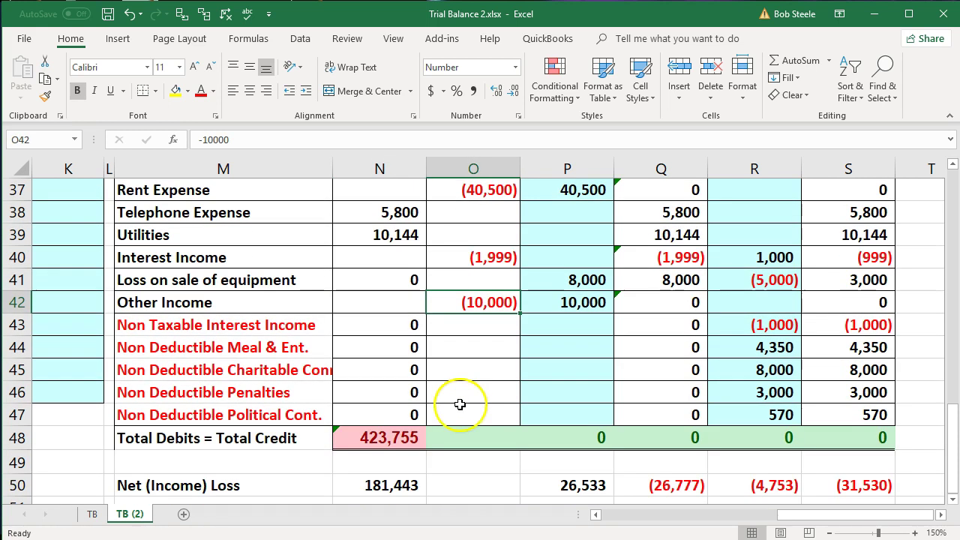
click(403, 449)
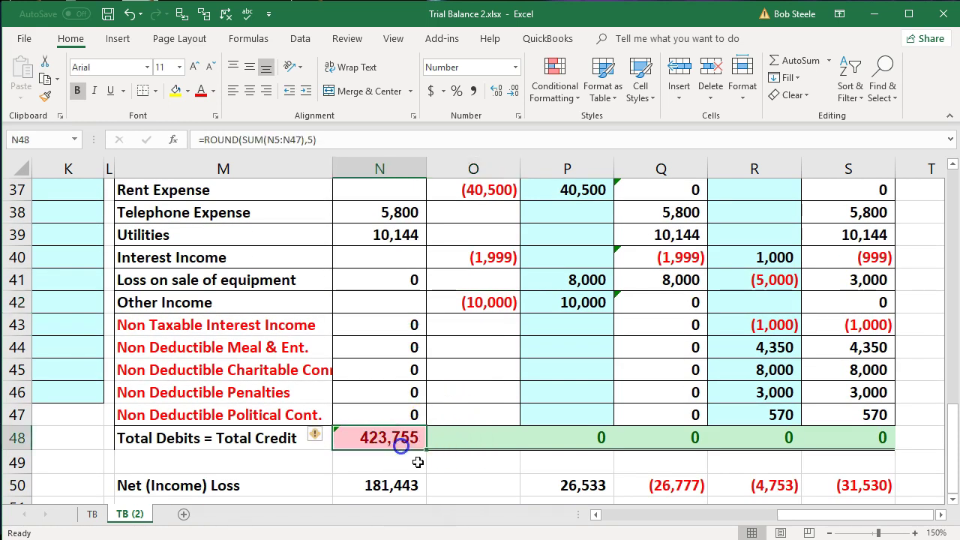
scroll(408, 454, down, 1)
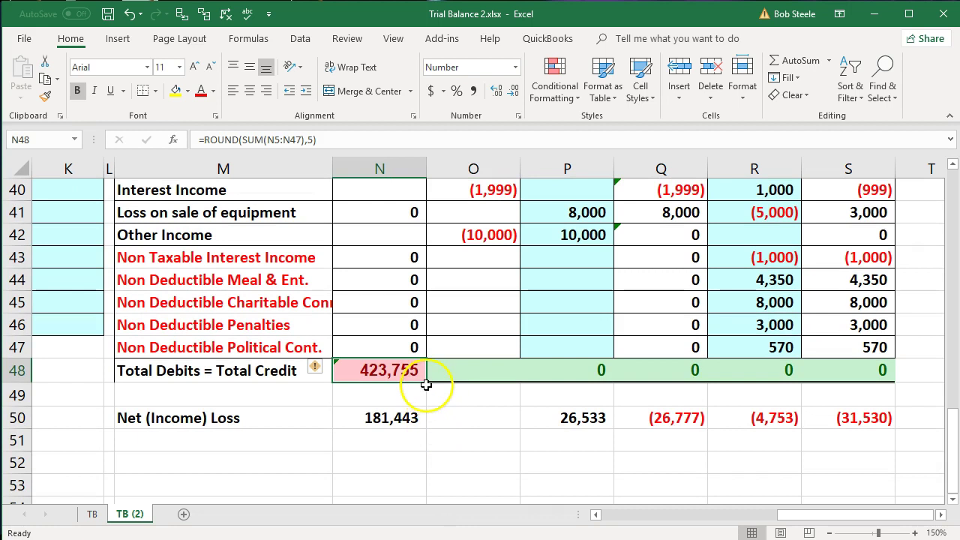
drag(427, 383, 476, 387)
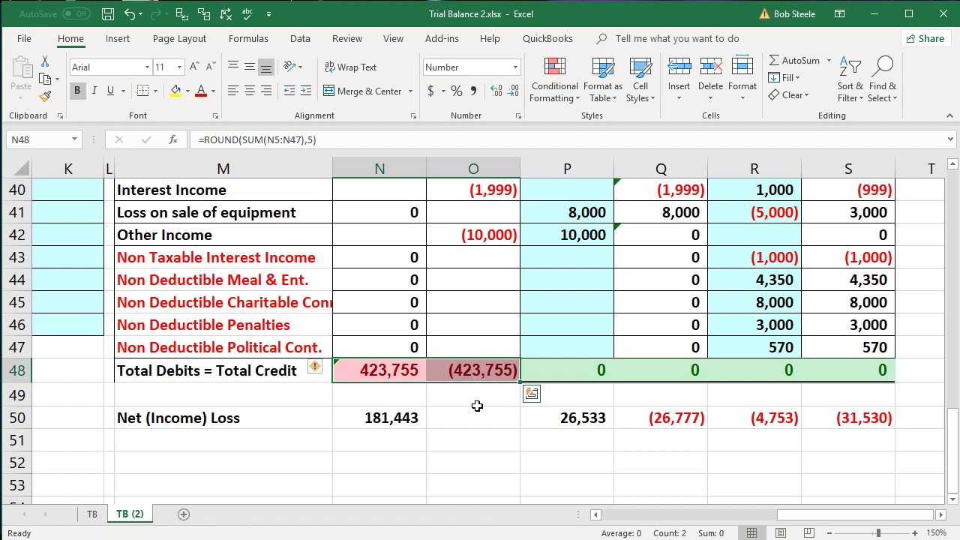
click(379, 368)
click(468, 373)
click(389, 371)
click(474, 373)
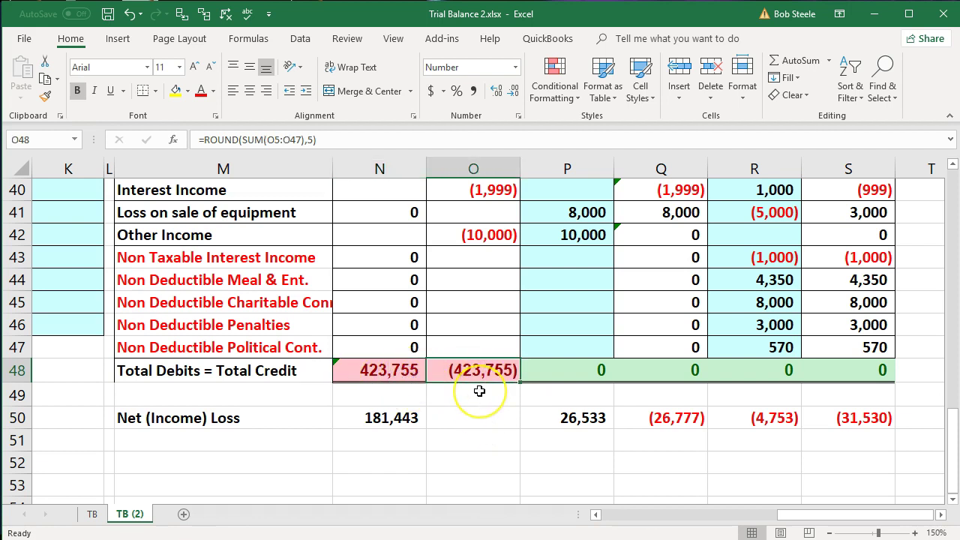
Remove the minus sign from the Accounts Payable amount in O13, making it 1200.
scroll(480, 390, up, 4)
scroll(479, 390, up, 7)
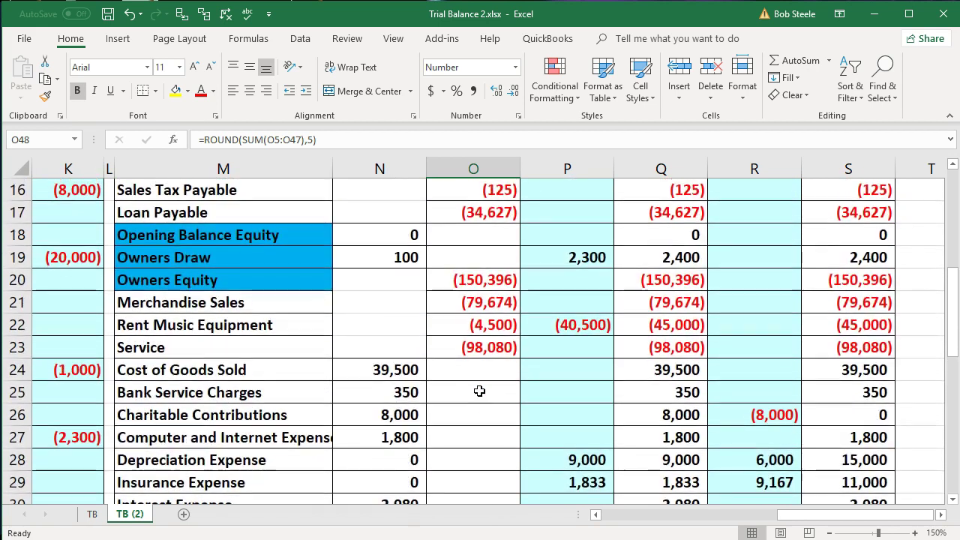
scroll(479, 391, up, 1)
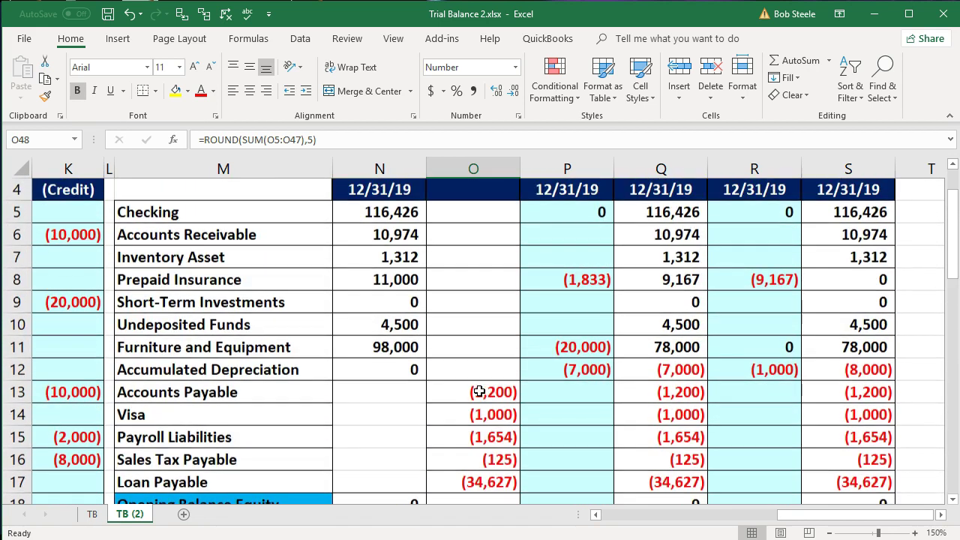
double_click(446, 392)
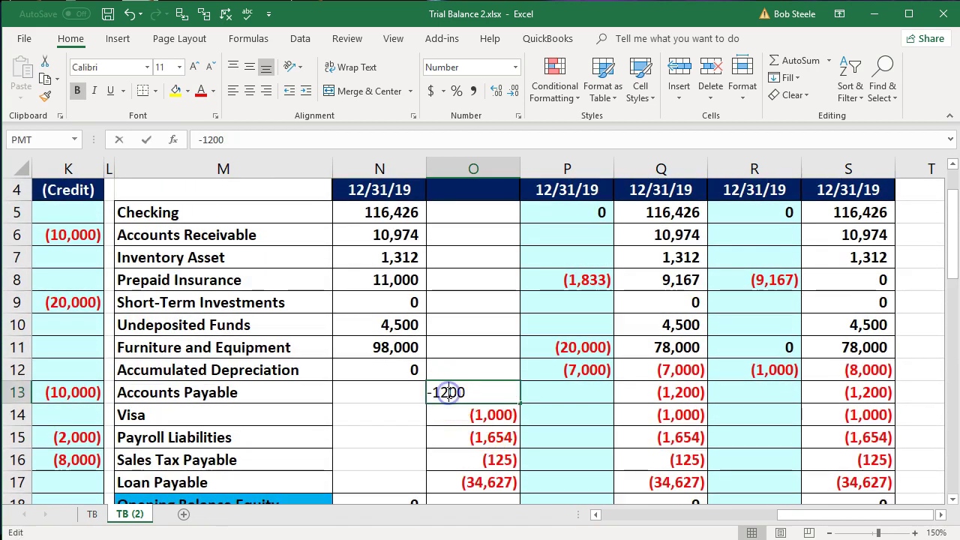
click(436, 392)
key(BackSpace)
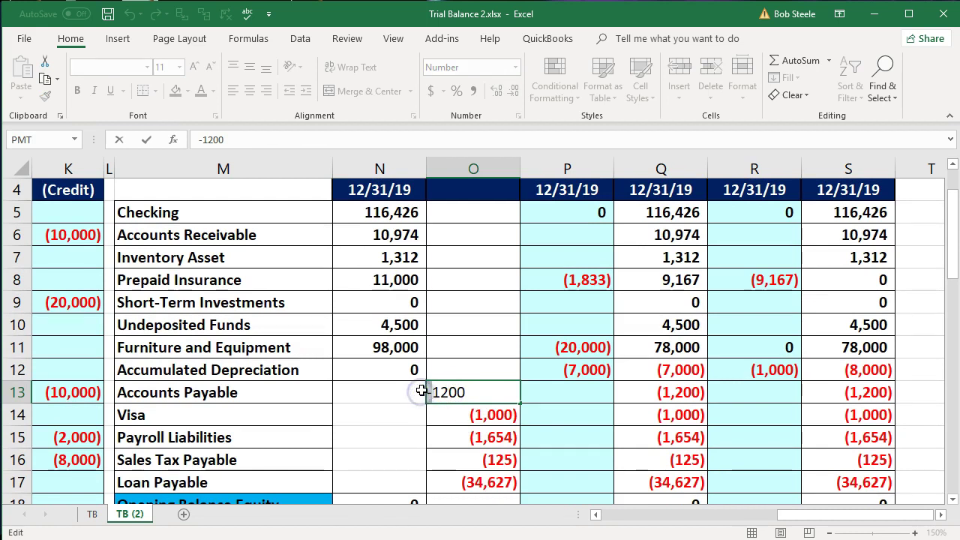
key(Return)
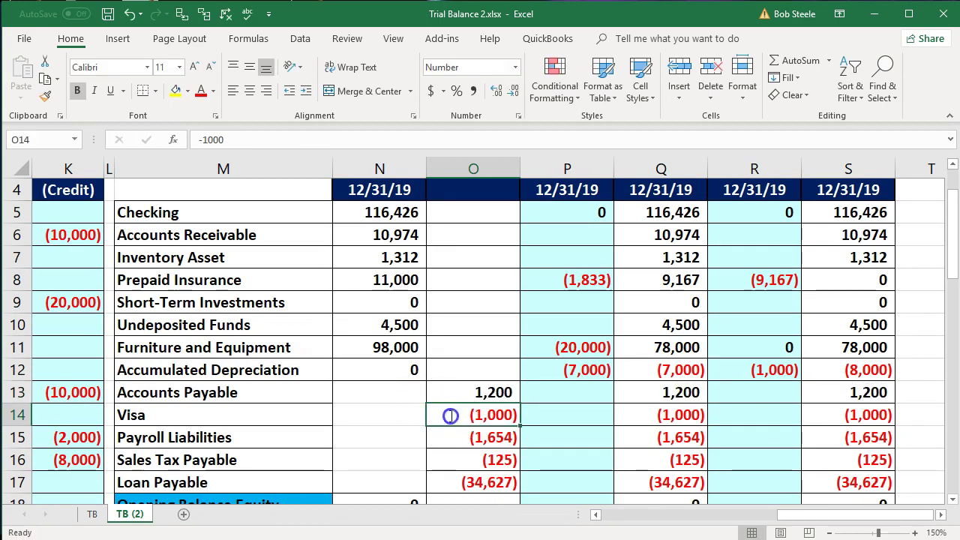
Make the column O amounts positive for Visa and Payroll Liabilities, entering 1000 and 1653.64.
double_click(430, 415)
click(430, 415)
key(BackSpace)
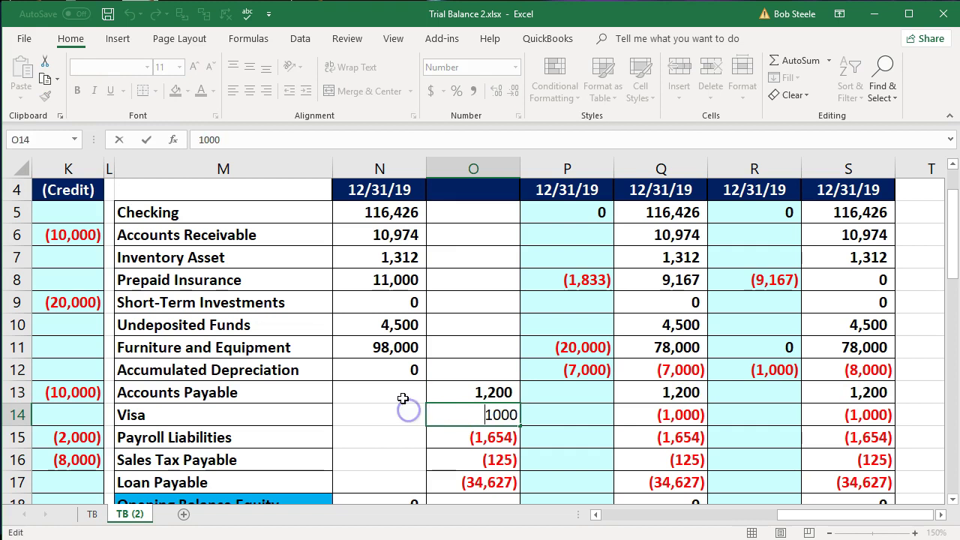
key(Return)
double_click(435, 439)
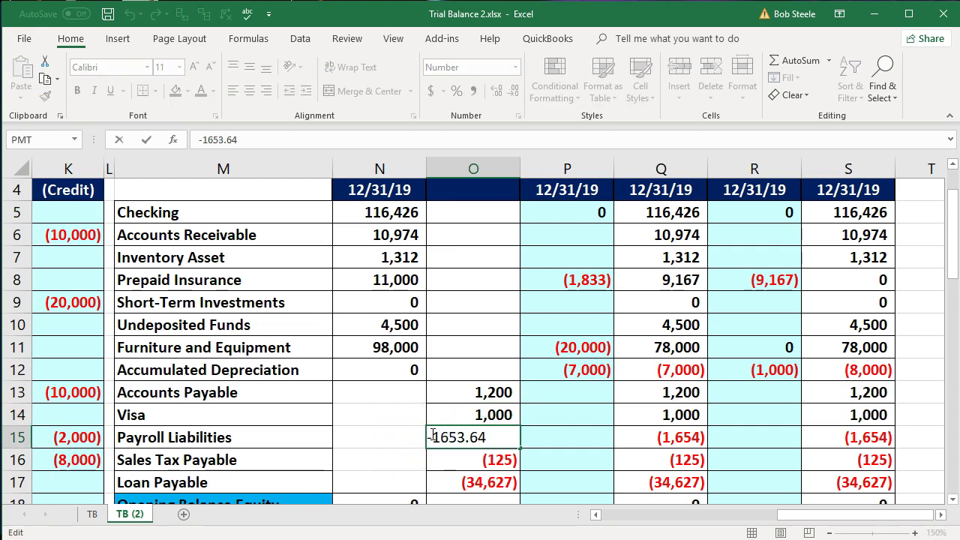
key(BackSpace)
key(Return)
Make the column O amounts positive for Sales Tax Payable and Loan Payable, entering 125 and 34627.
double_click(445, 459)
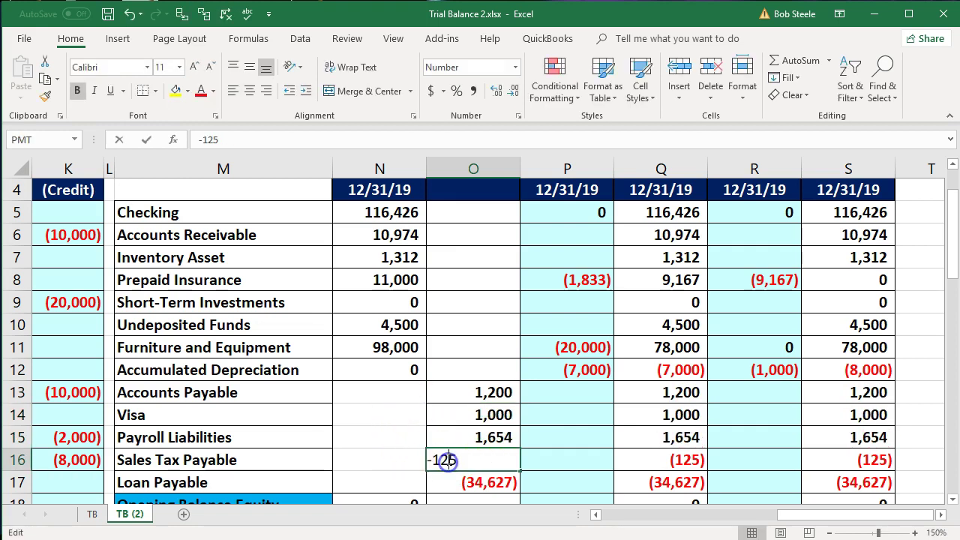
click(429, 460)
key(BackSpace)
key(Return)
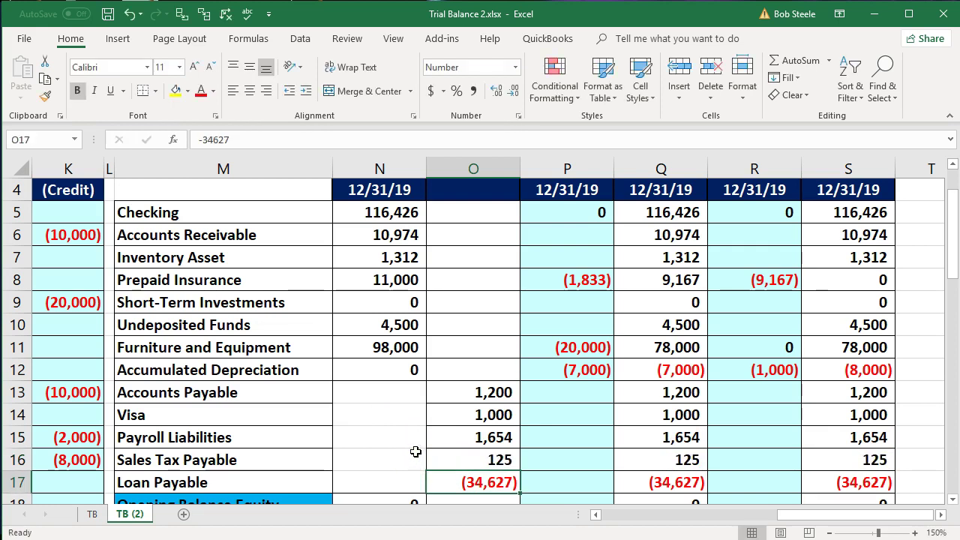
scroll(413, 452, down, 1)
double_click(439, 415)
click(426, 415)
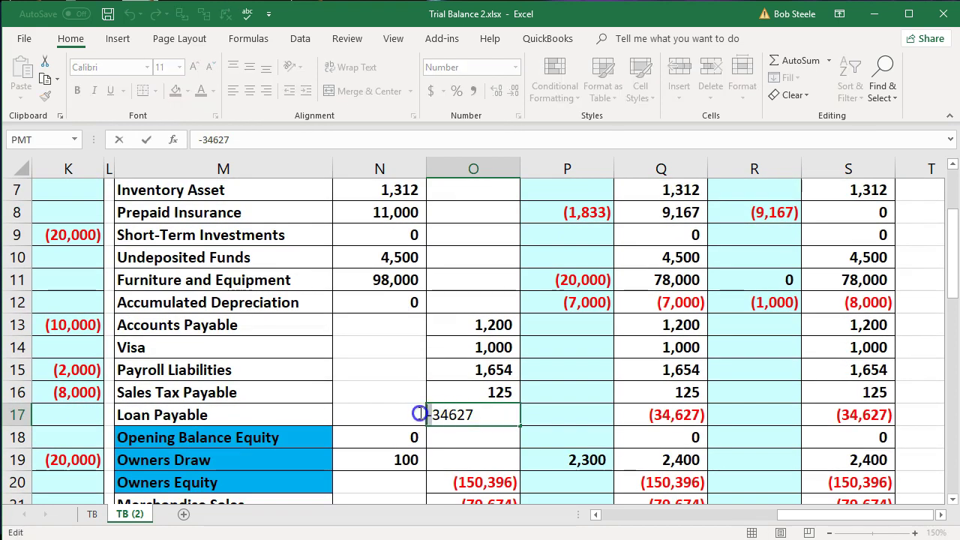
key(BackSpace)
key(Return)
Remove the minus sign from the Owners Equity amount in O20, making it 150396.
scroll(432, 383, down, 2)
double_click(441, 347)
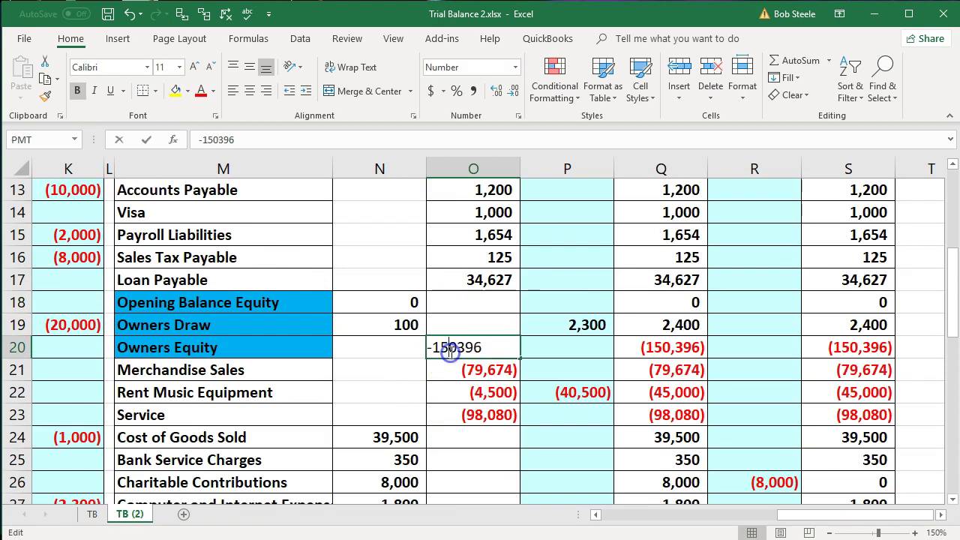
click(430, 347)
key(BackSpace)
key(Return)
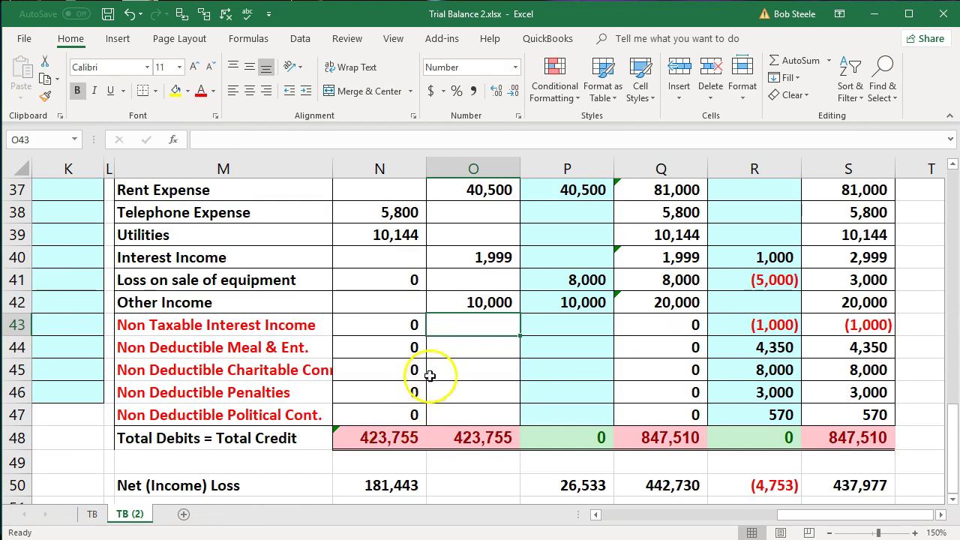
Clear the conditional formatting rules from the Total Debits = Total Credit cells N48:S48.
scroll(441, 366, up, 1)
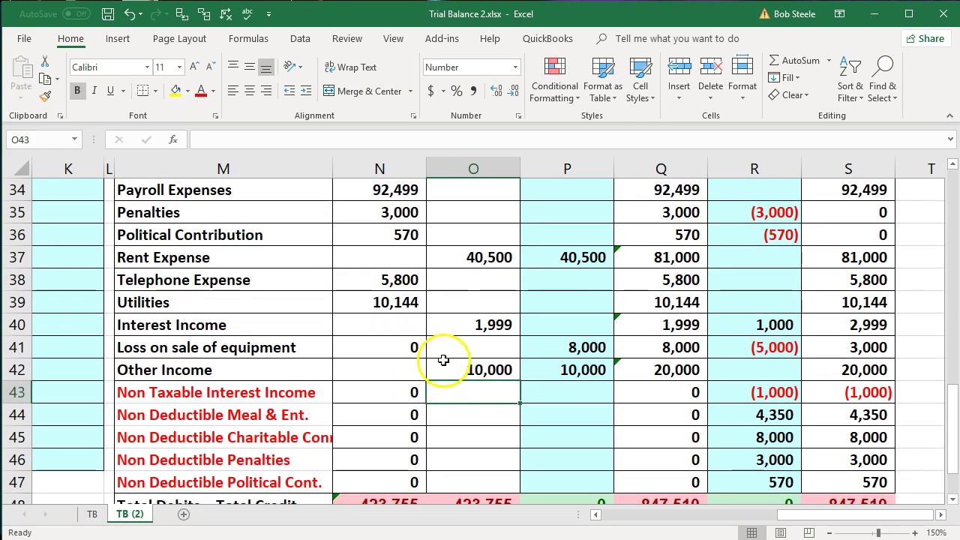
scroll(451, 335, down, 1)
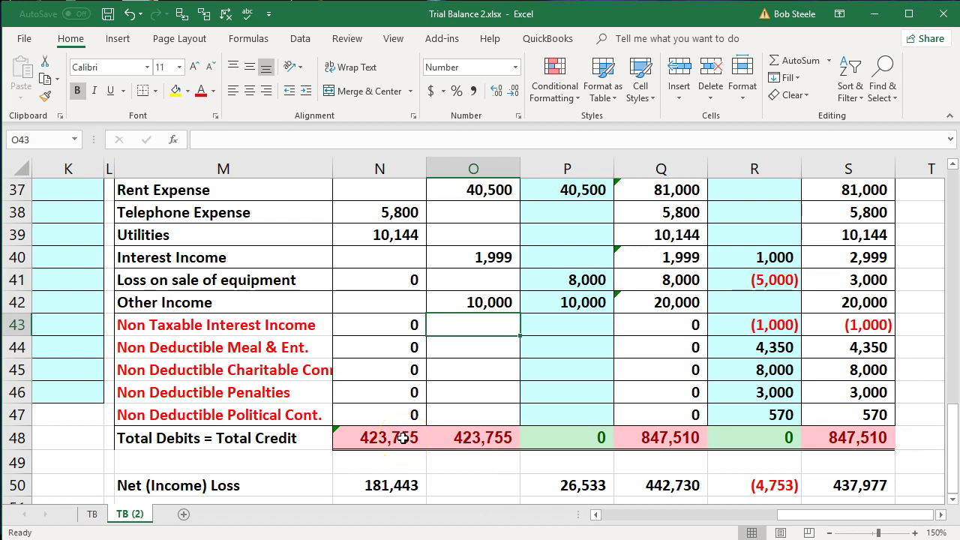
drag(402, 439, 823, 436)
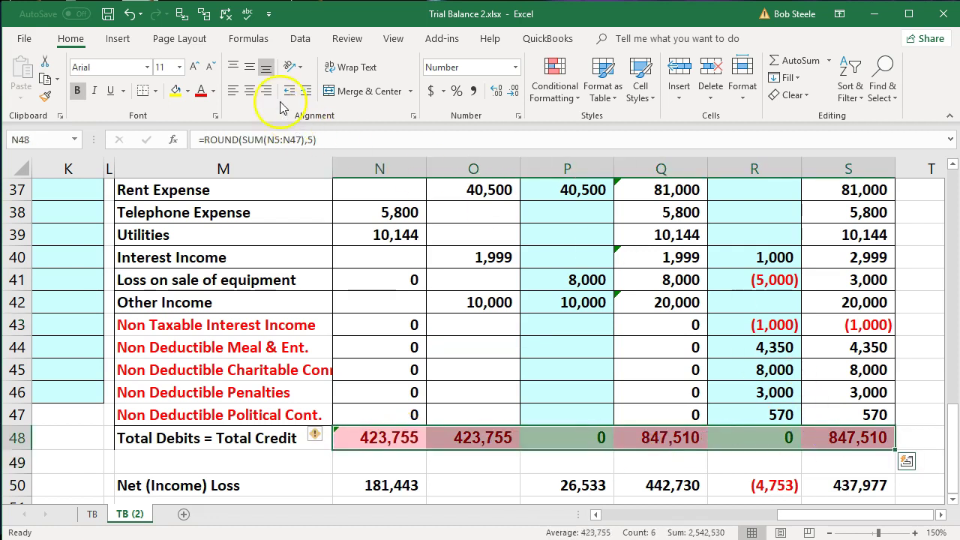
click(563, 99)
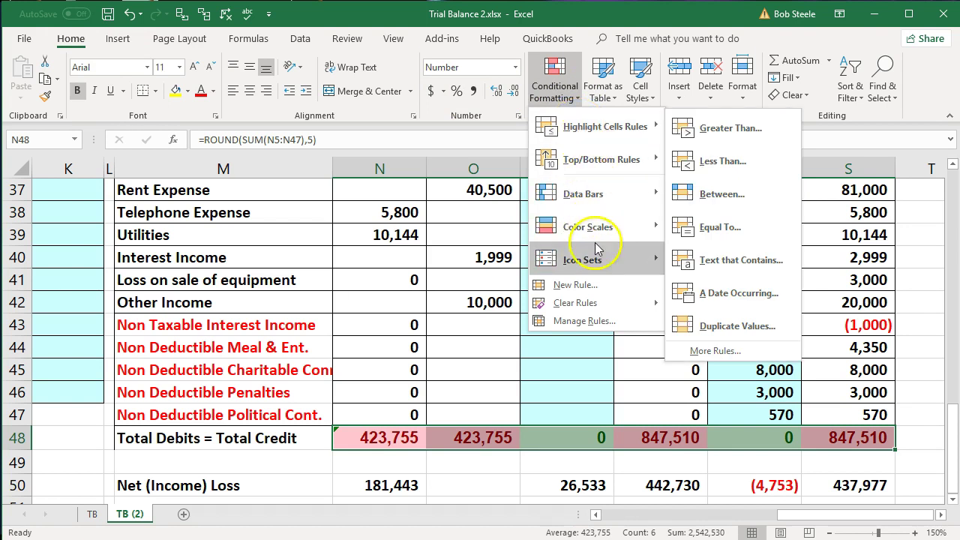
mouse_move(620, 303)
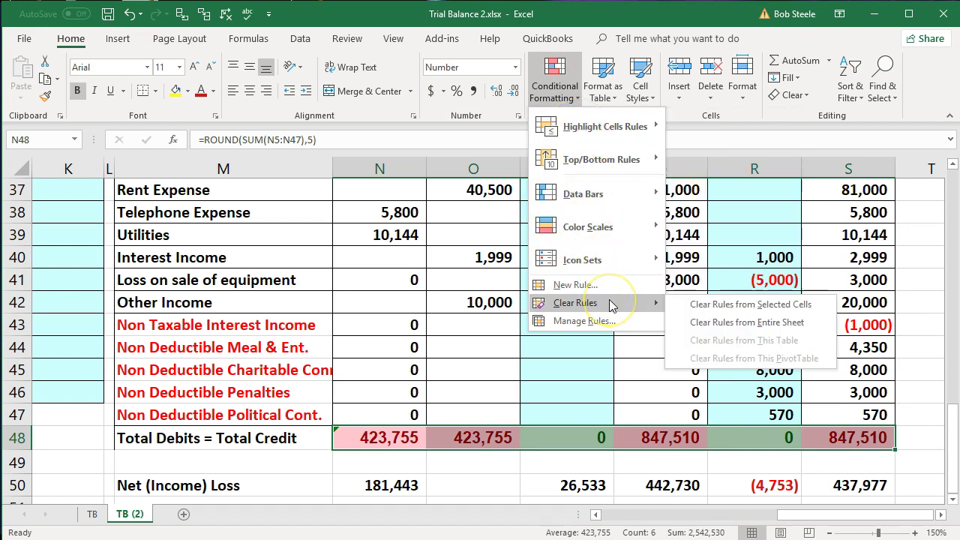
click(703, 309)
click(532, 464)
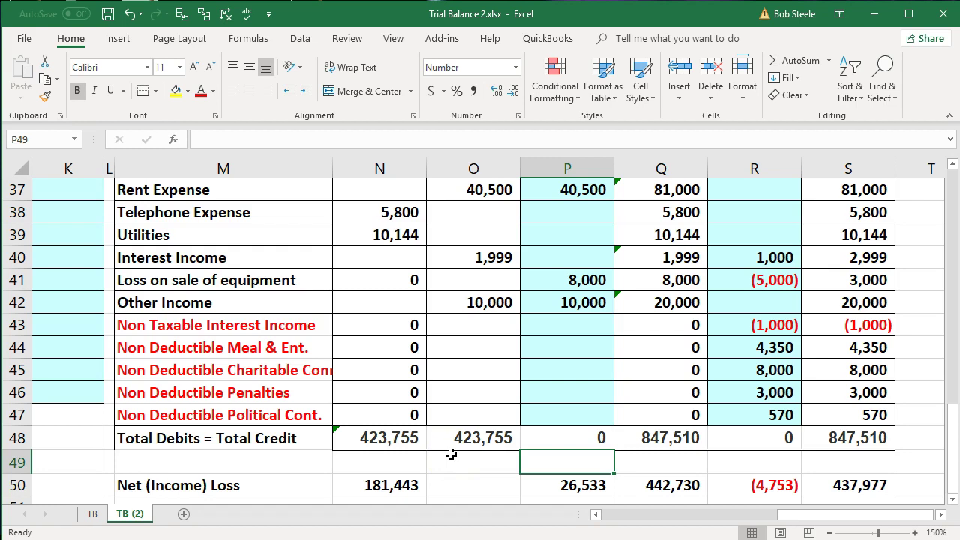
Insert a blank column before the Adjusted Trial Balance column to give Adjustments a second column.
scroll(451, 454, up, 9)
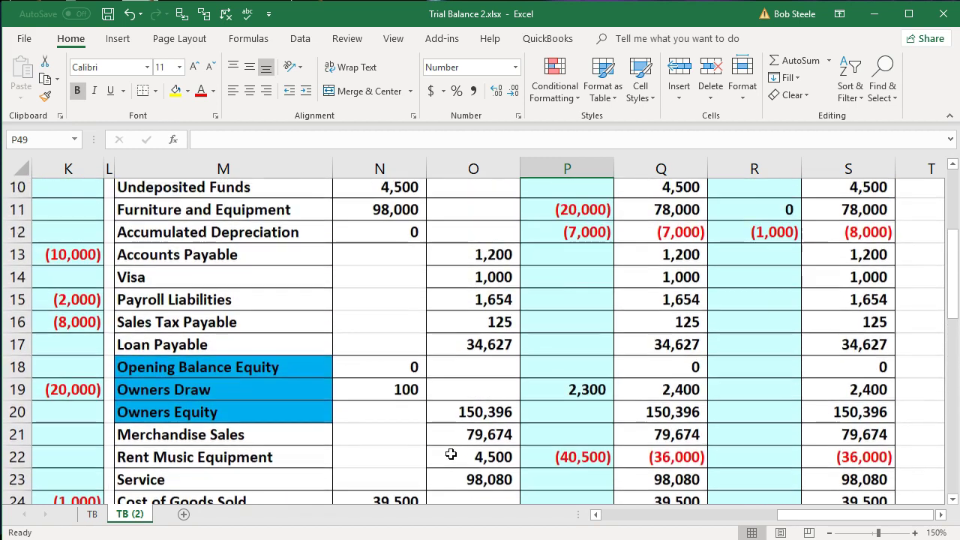
scroll(451, 454, up, 3)
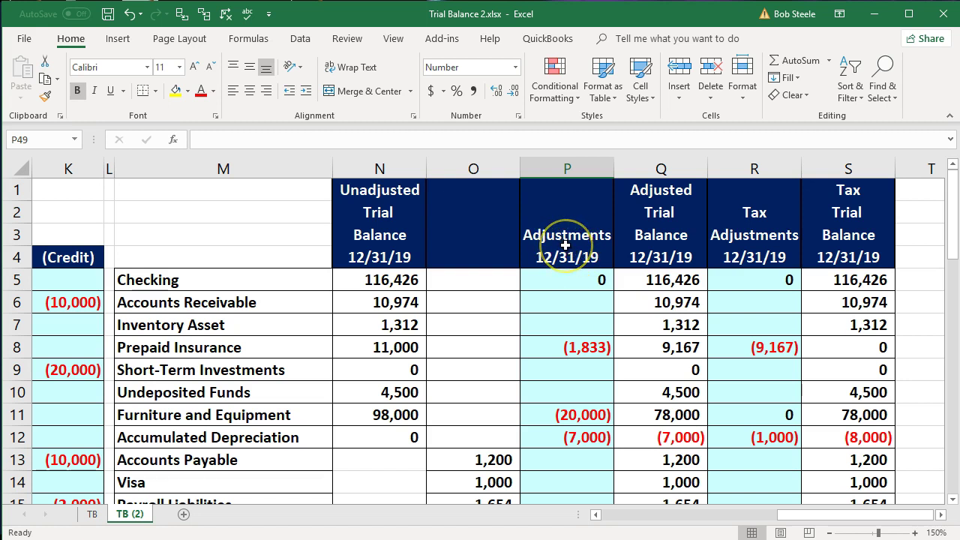
click(643, 167)
right_click(651, 201)
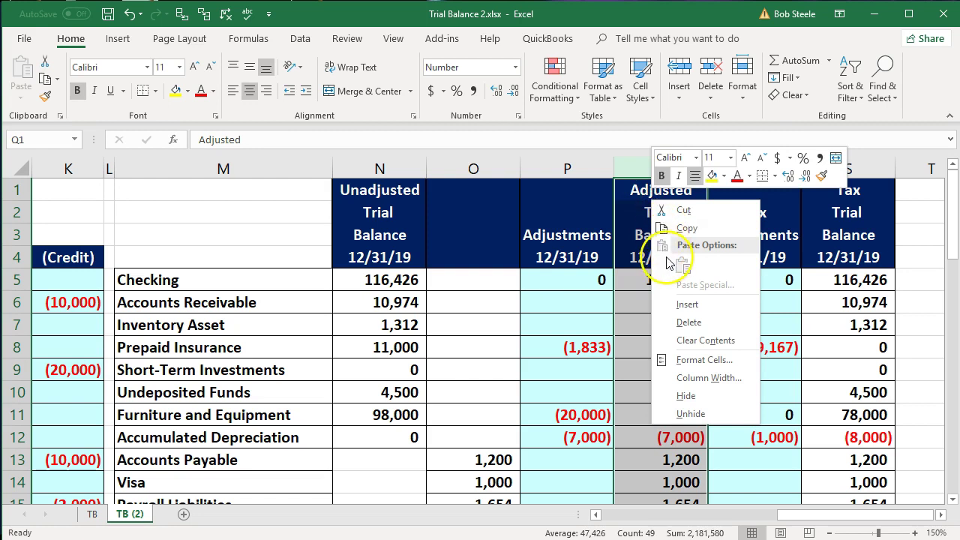
click(682, 305)
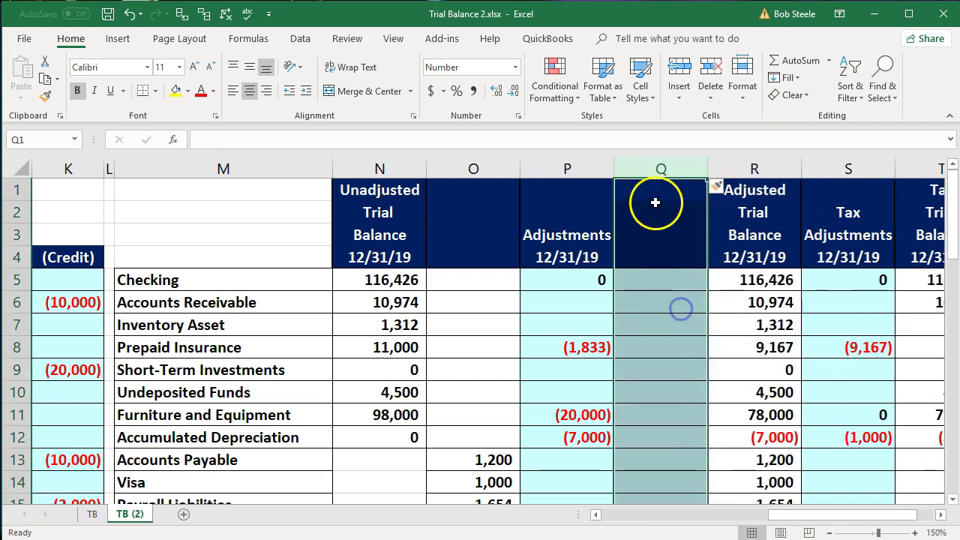
click(589, 370)
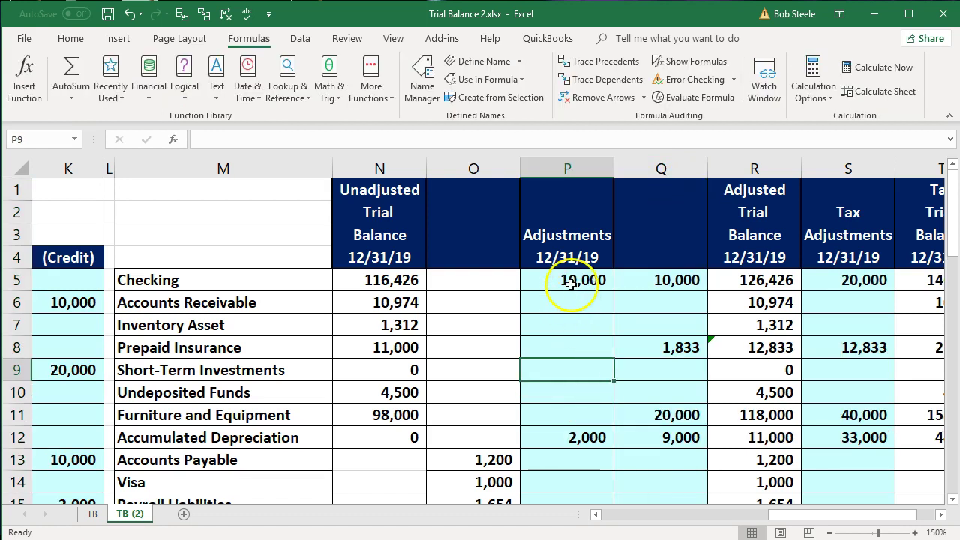
Clear the Adjustments amounts in P5:Q47 and the Tax Adjustments amounts in column S from S5 down.
drag(570, 284, 628, 476)
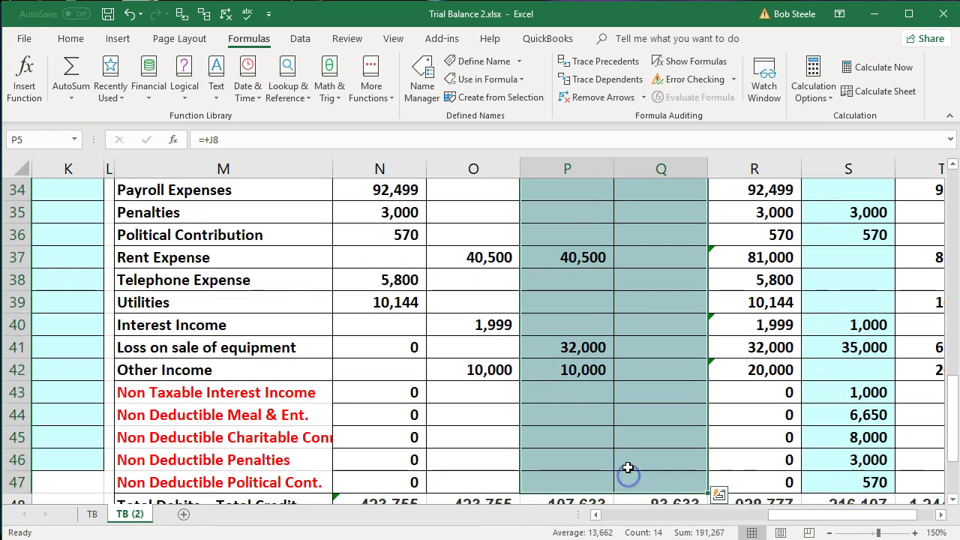
scroll(628, 467, up, 6)
scroll(626, 467, up, 5)
click(834, 327)
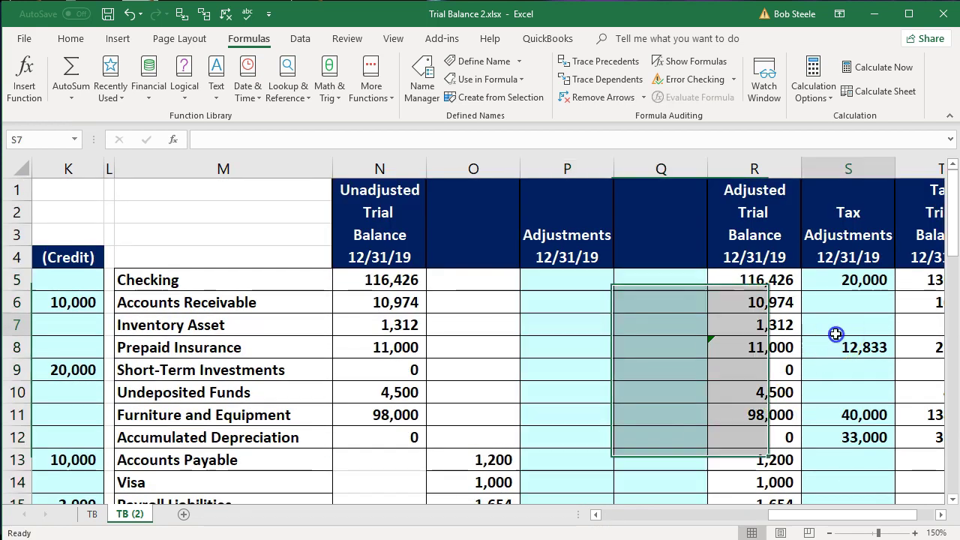
drag(840, 279, 836, 433)
scroll(836, 433, up, 12)
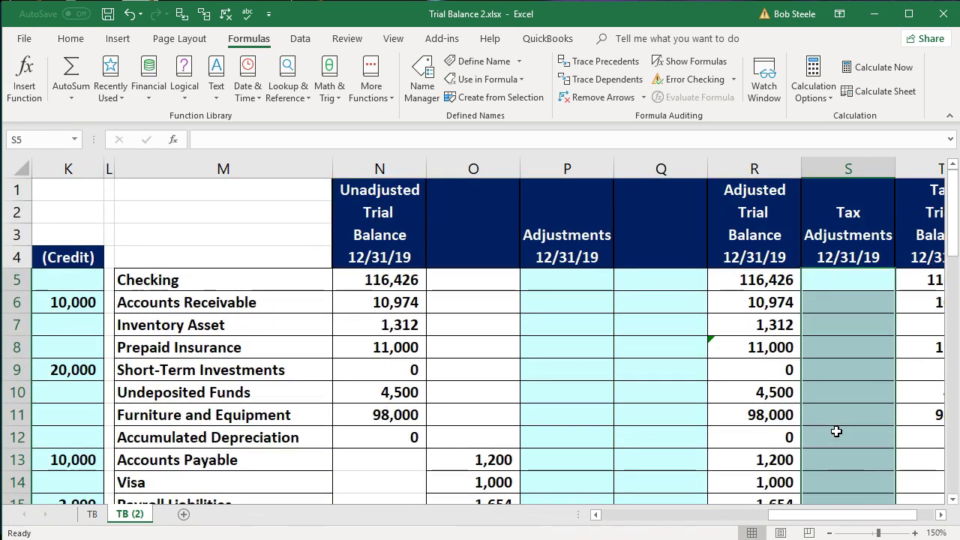
click(688, 406)
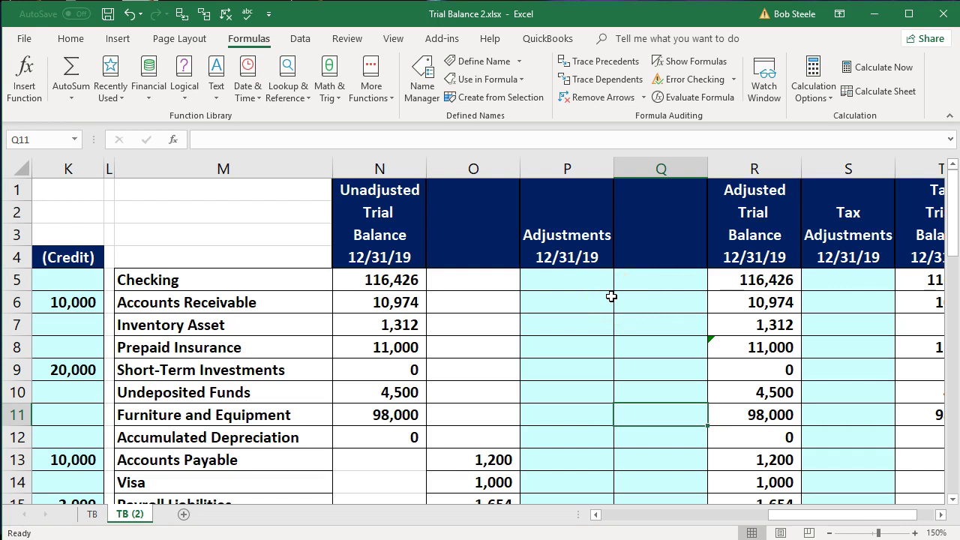
Review the journal entries in columns A to K, checking the Penalties credit in E15 and the loss on sale formula in J11.
drag(849, 516, 682, 523)
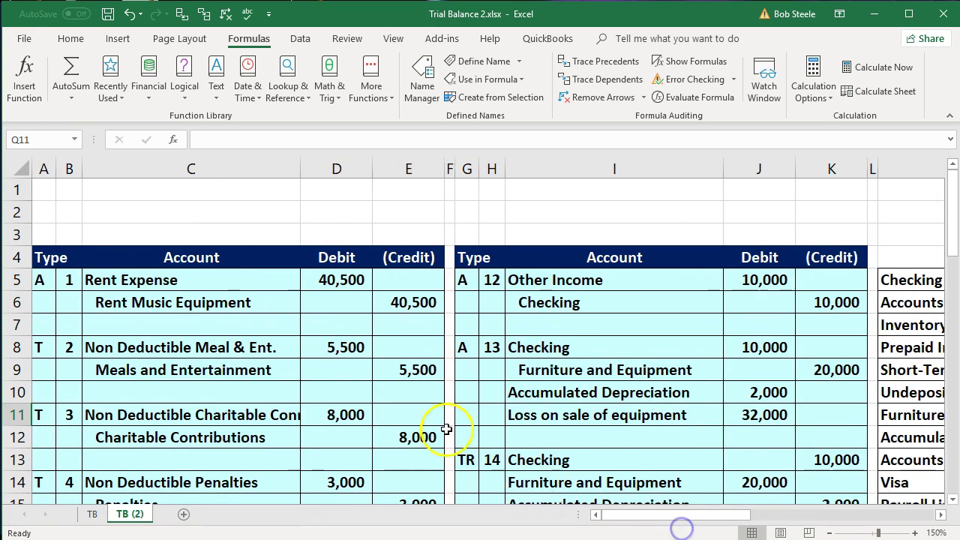
scroll(402, 415, down, 1)
scroll(403, 415, down, 6)
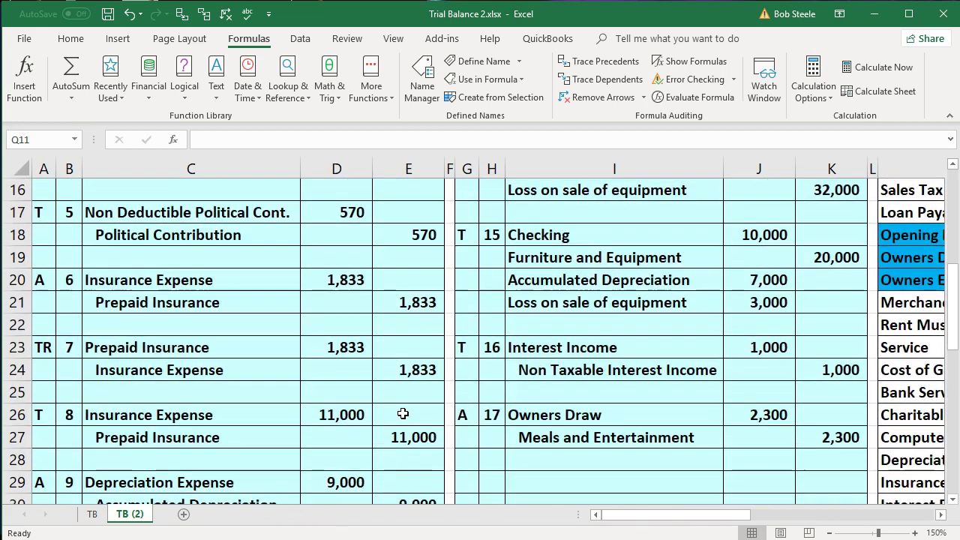
scroll(400, 421, down, 3)
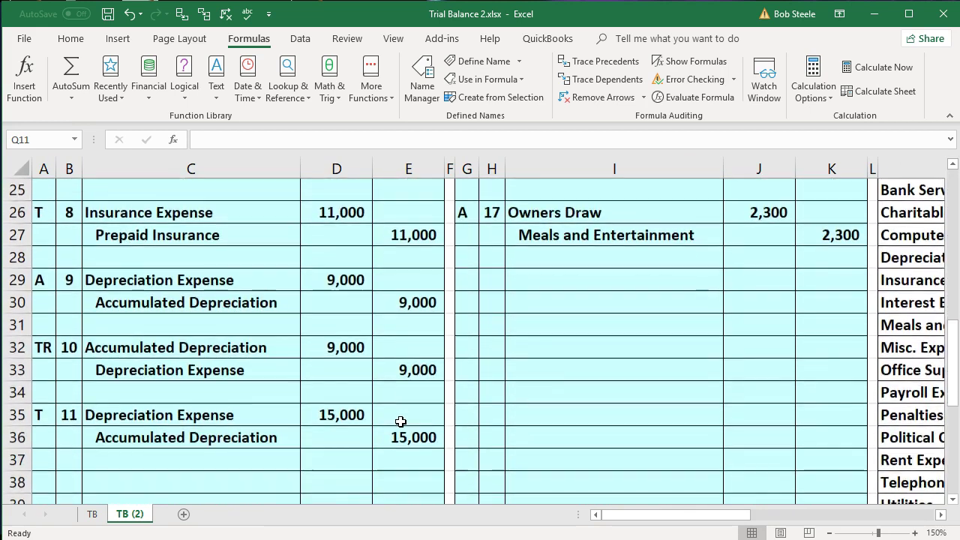
scroll(400, 421, up, 5)
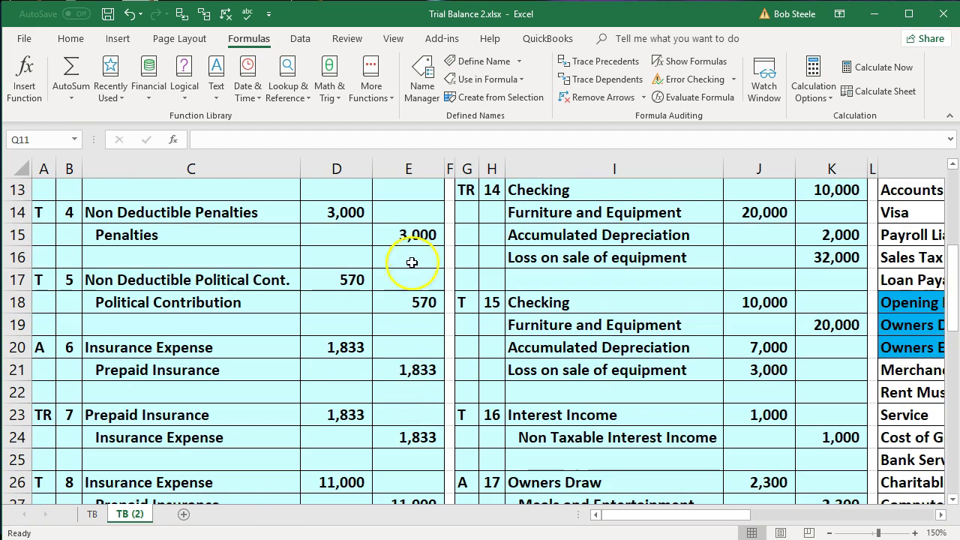
click(420, 232)
double_click(420, 232)
key(Return)
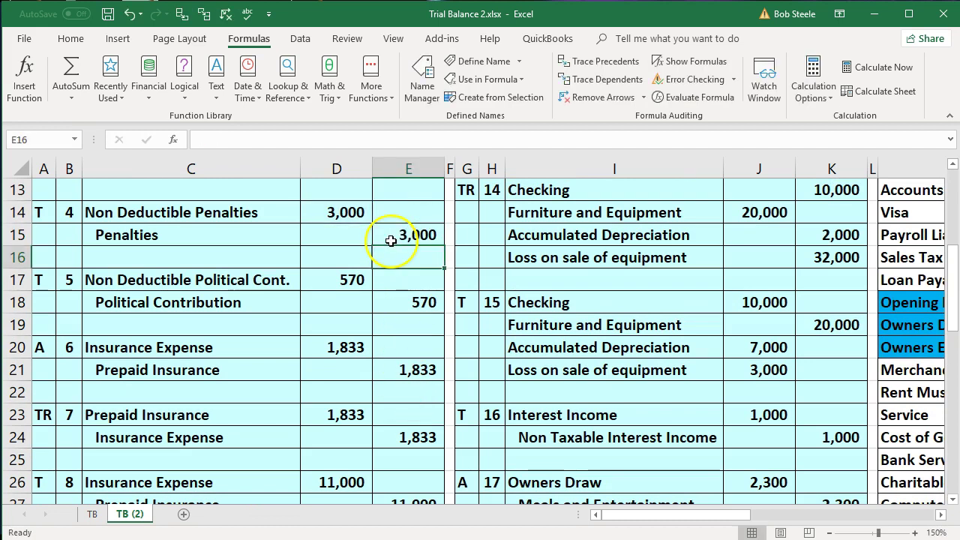
scroll(670, 315, up, 3)
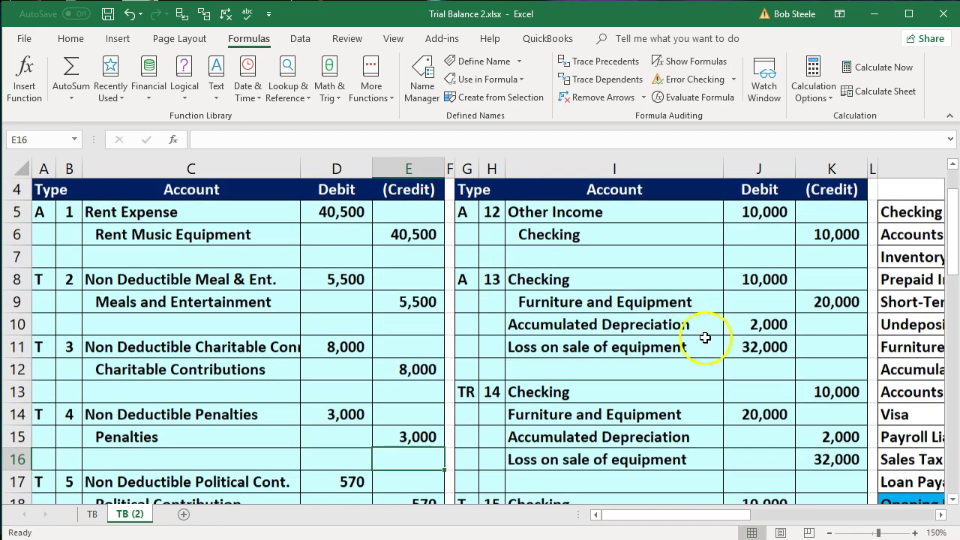
click(757, 354)
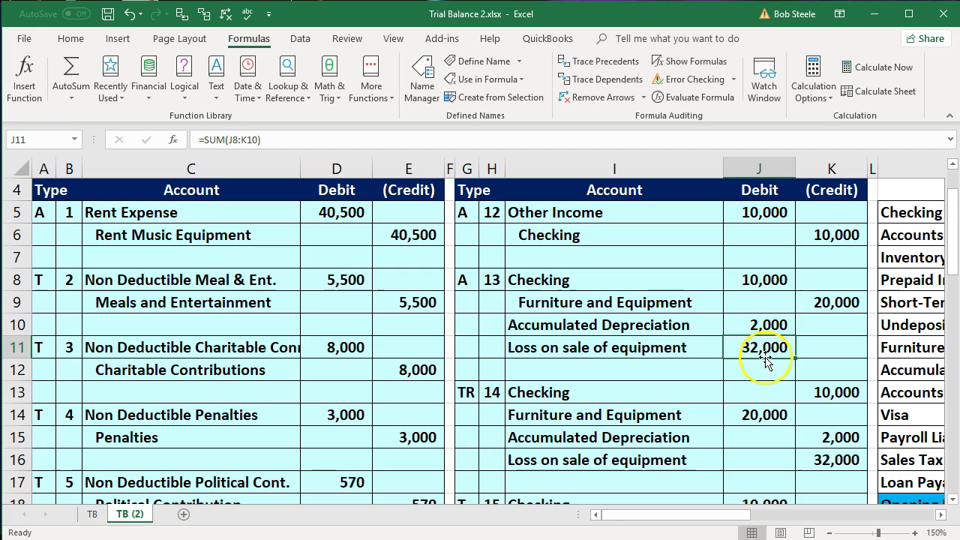
Return to the trial balance columns and inspect the Adjusted Trial Balance formula for Checking in R5.
click(941, 514)
click(942, 516)
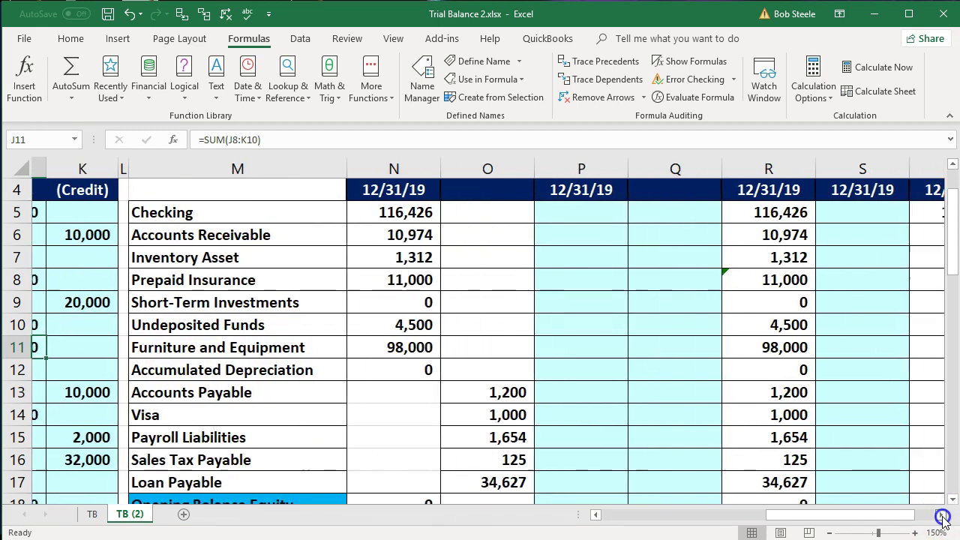
scroll(644, 355, up, 1)
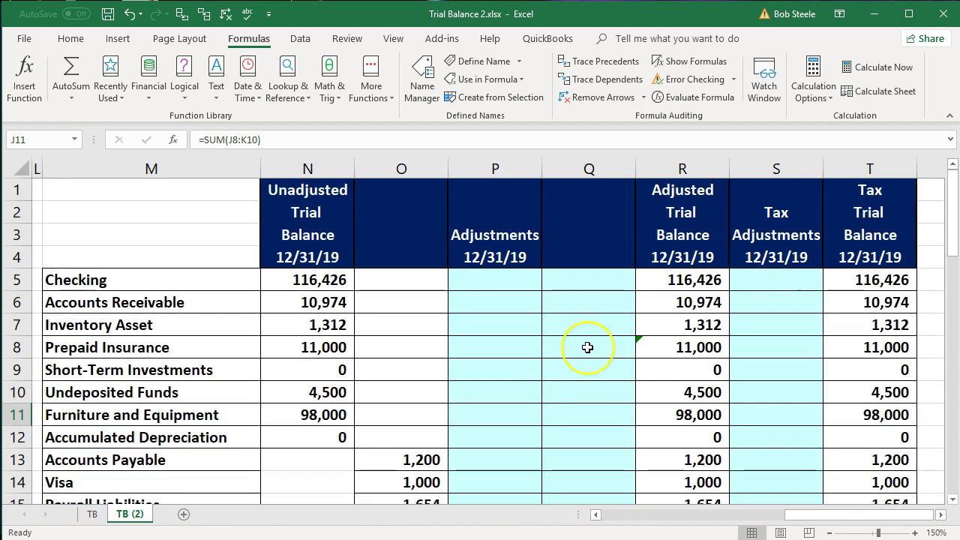
click(682, 279)
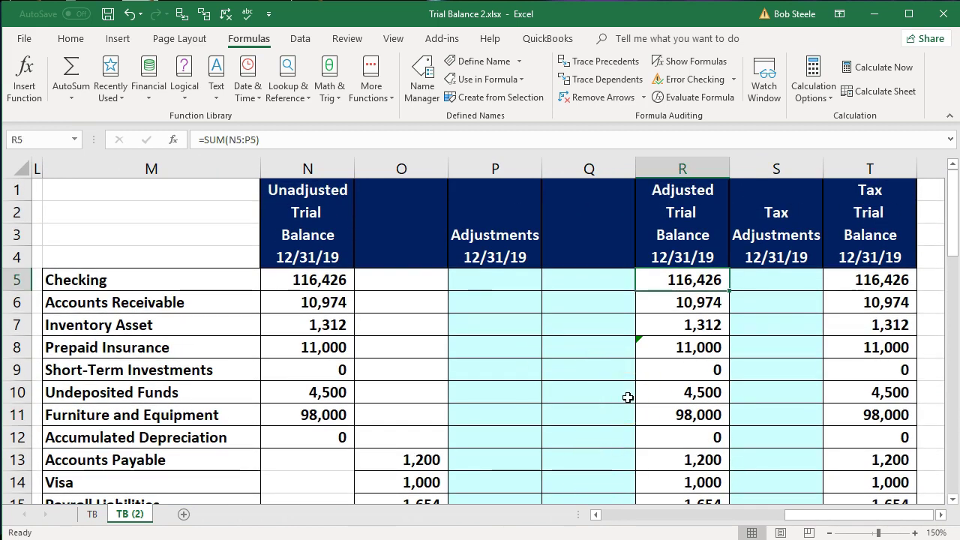
double_click(677, 280)
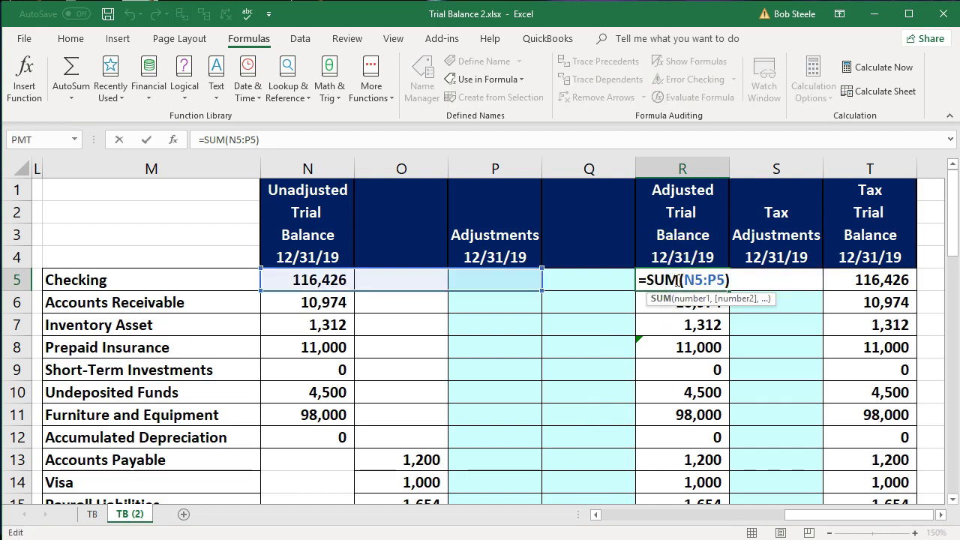
key(Escape)
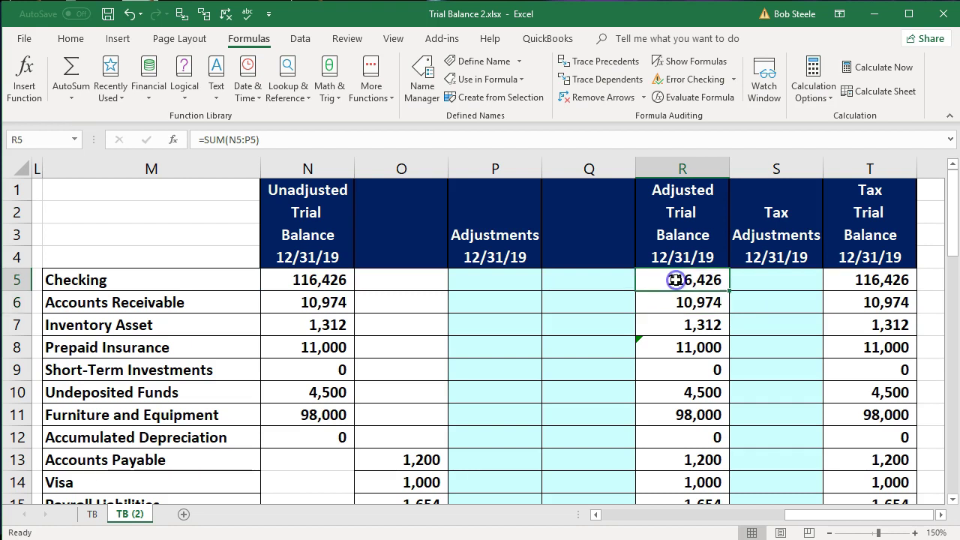
Insert a blank column before the Tax Adjustments column to give the Adjusted Trial Balance a second column.
click(761, 171)
right_click(767, 214)
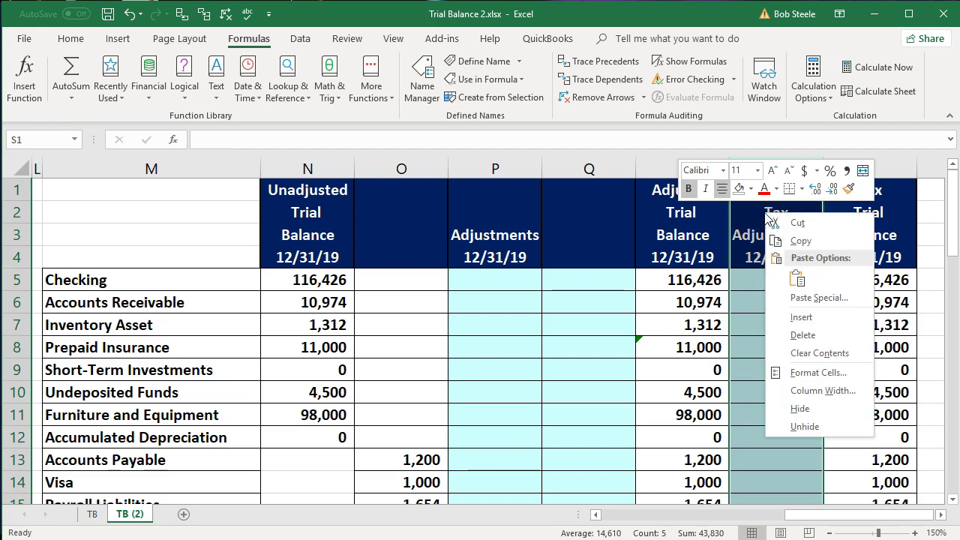
click(800, 317)
click(758, 278)
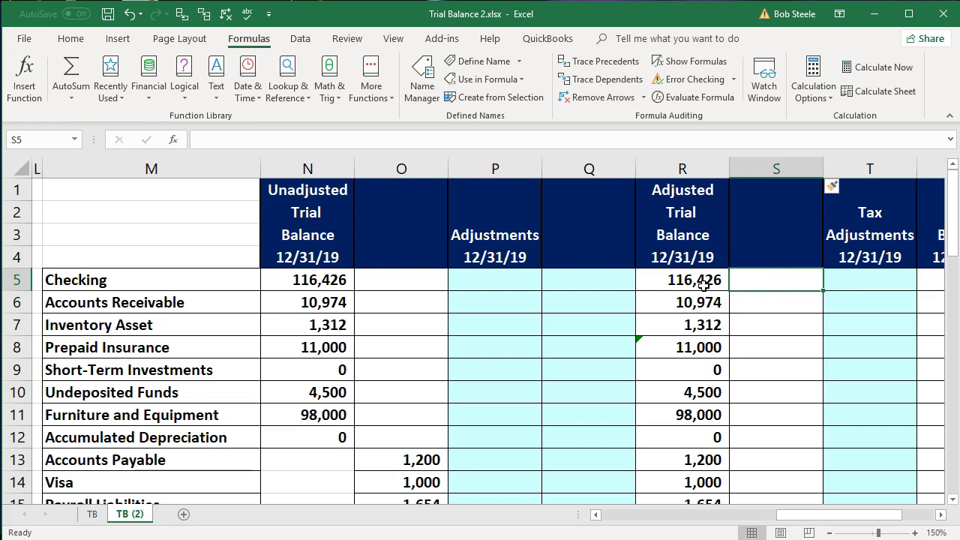
Inspect the Adjusted Trial Balance formula for Accounts Payable in R13.
scroll(677, 412, down, 1)
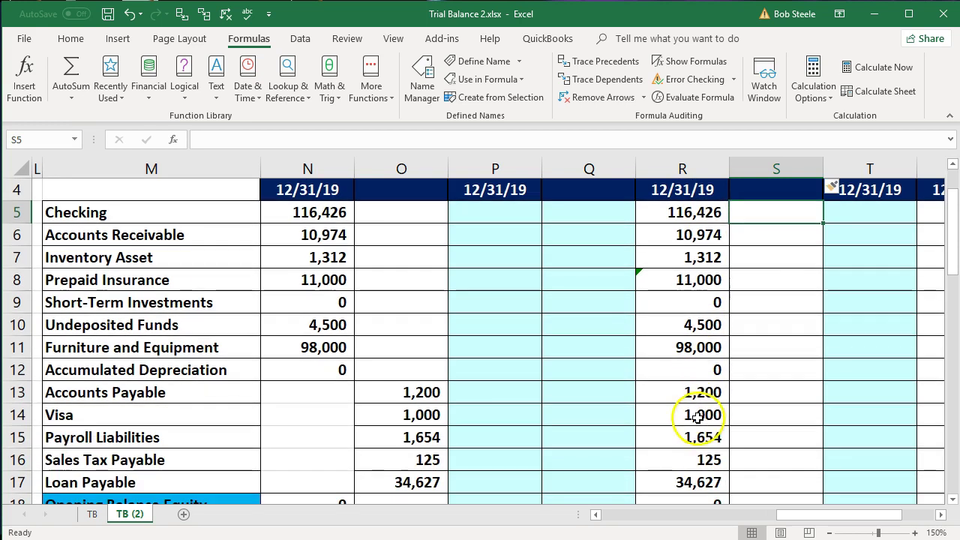
double_click(690, 393)
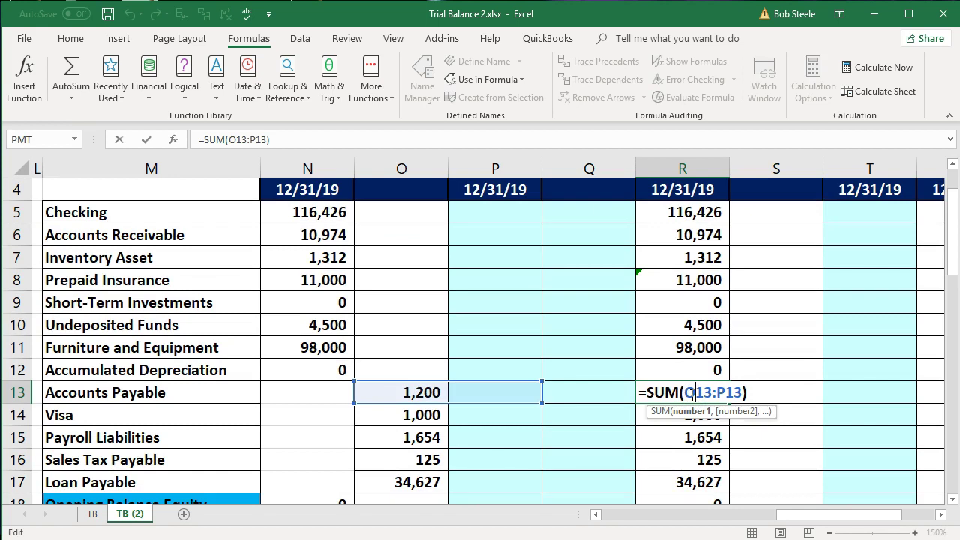
key(Return)
Clear the old Adjusted Trial Balance formulas in R5:R47, from Checking through Non Deductible Political Cont.
scroll(690, 394, up, 1)
scroll(690, 394, up, 1)
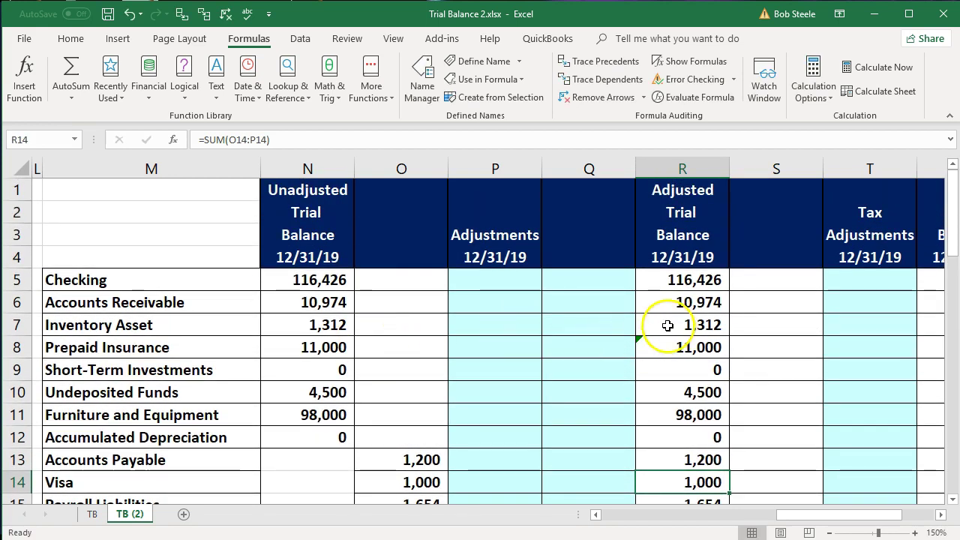
drag(678, 279, 678, 463)
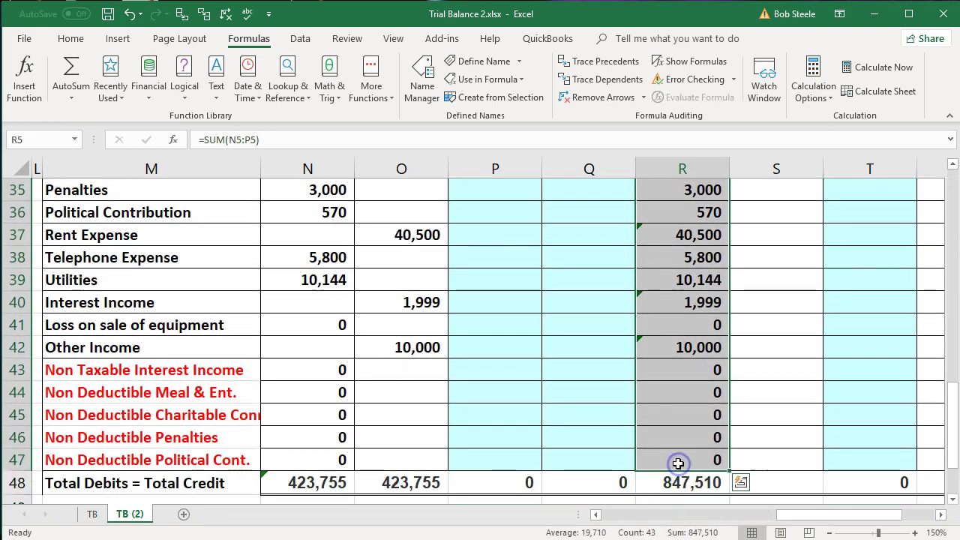
scroll(679, 463, up, 11)
Enter the adjusted debit balance formula =N5+P5-Q5 for Checking in R5.
click(692, 278)
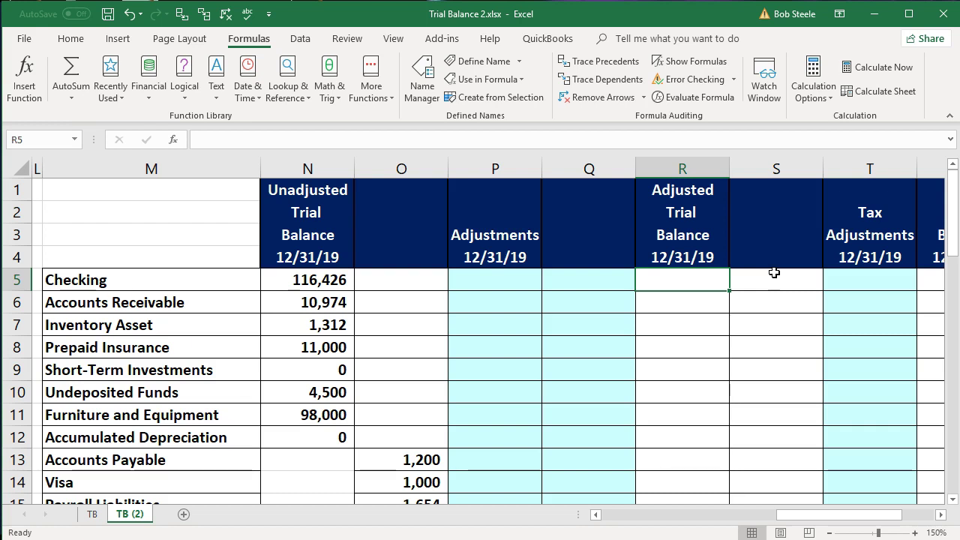
text(=s)
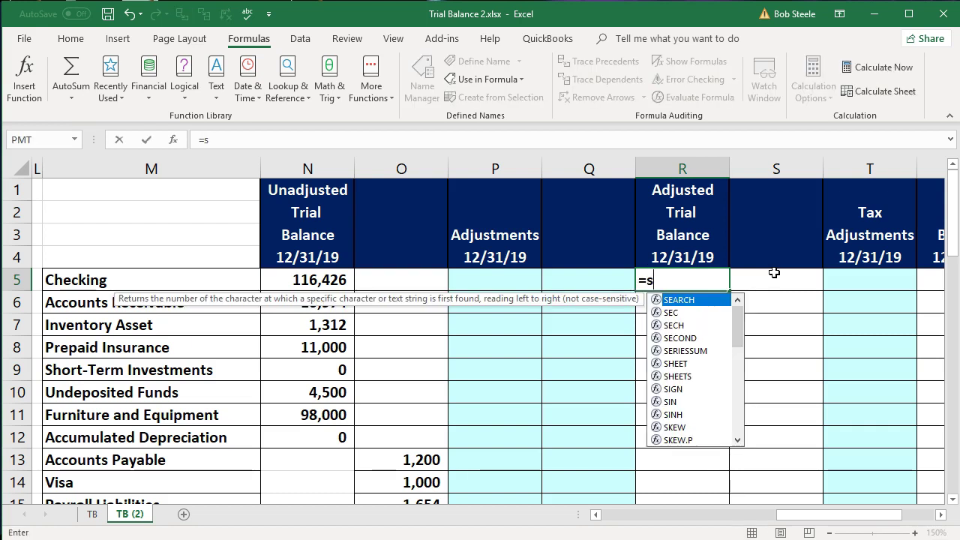
key(BackSpace)
key(BackSpace)
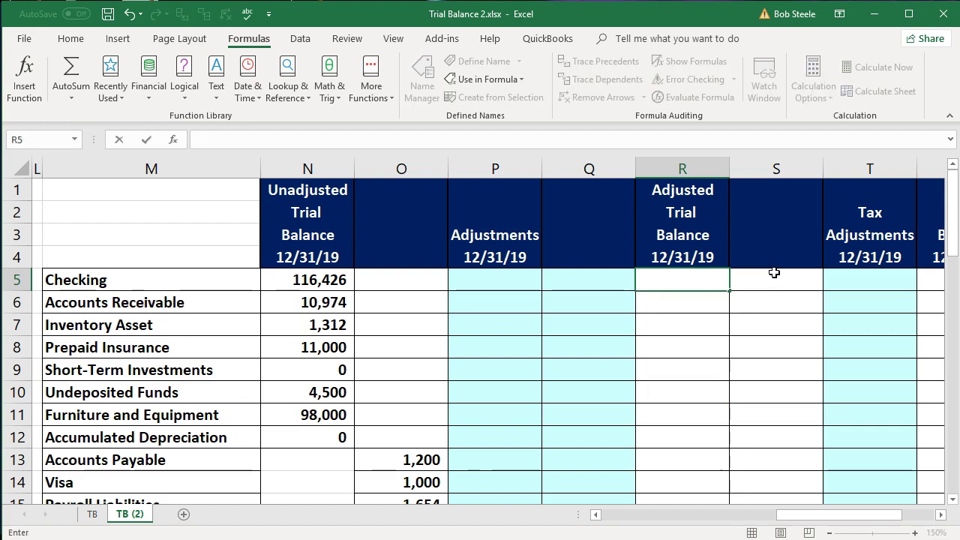
click(334, 282)
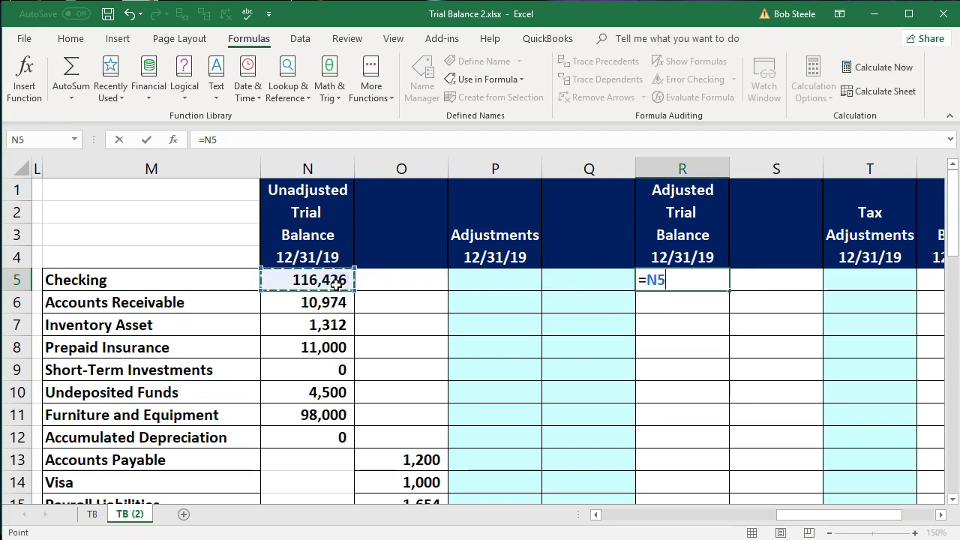
text(+)
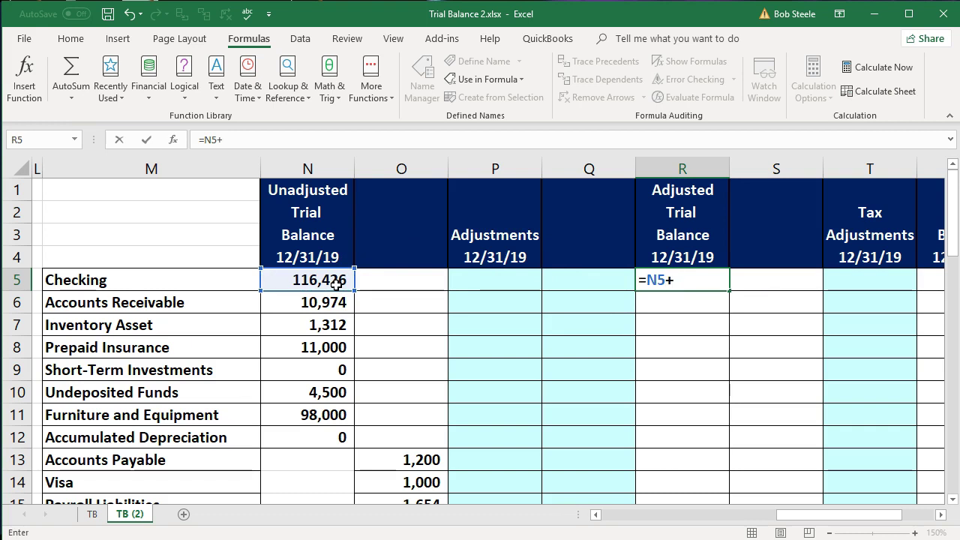
click(481, 279)
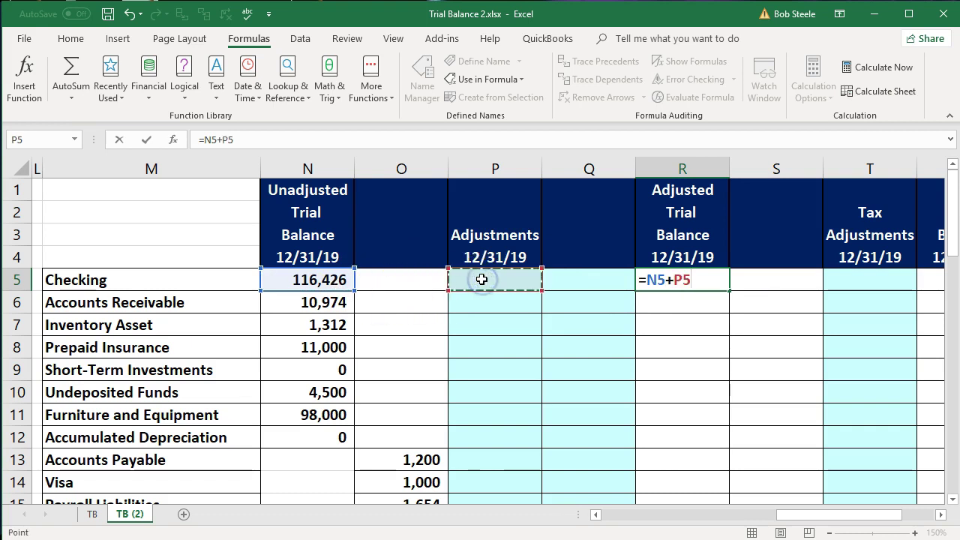
text(-)
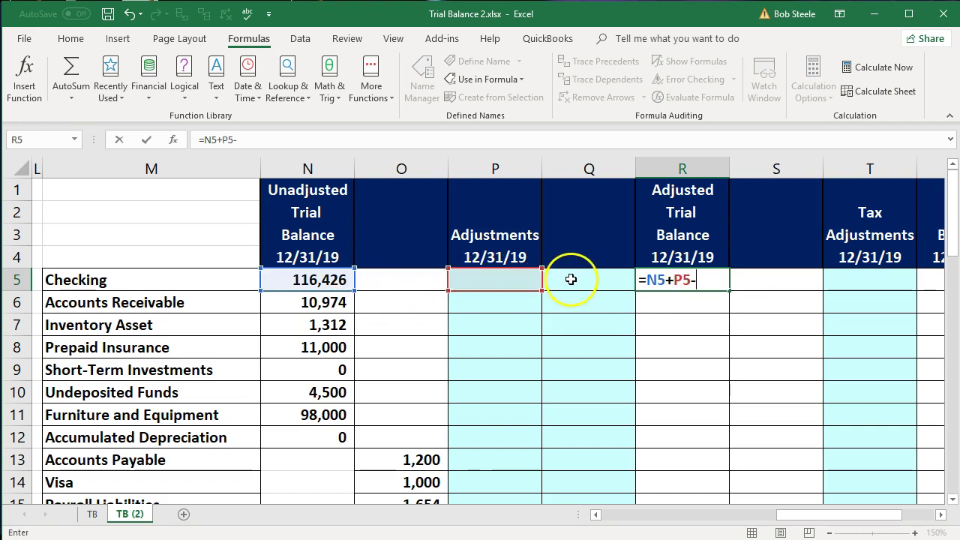
click(570, 279)
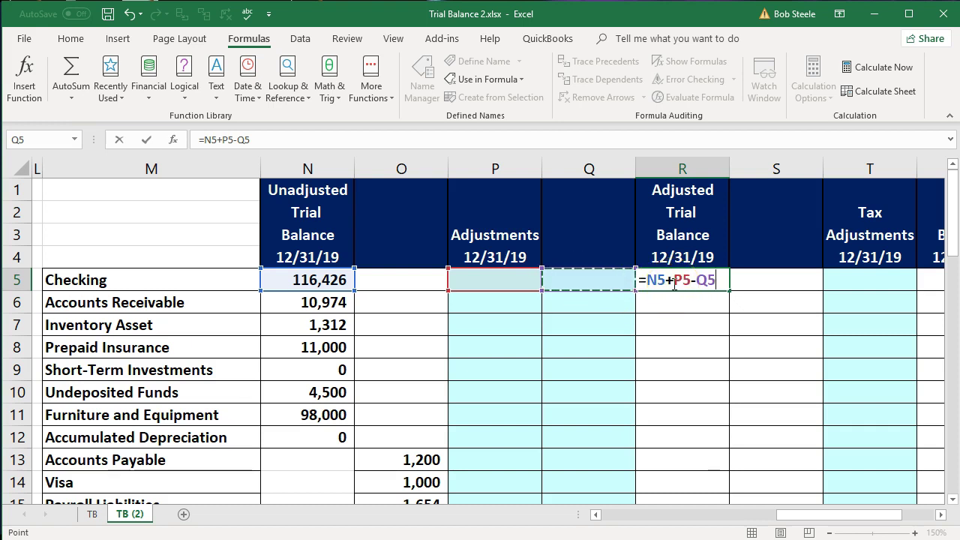
key(Return)
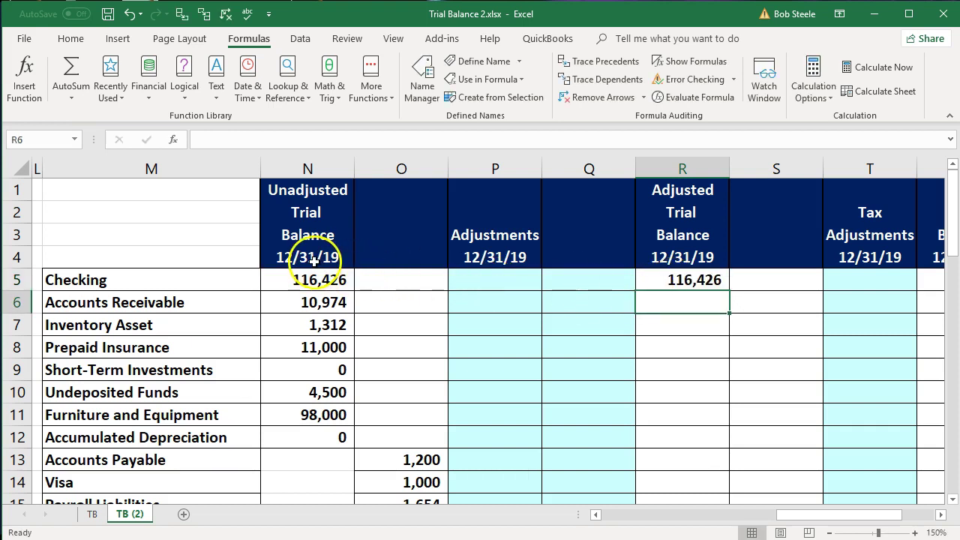
Replace the date heading in N4 with Debit and enter Credit as the heading in O4.
click(346, 258)
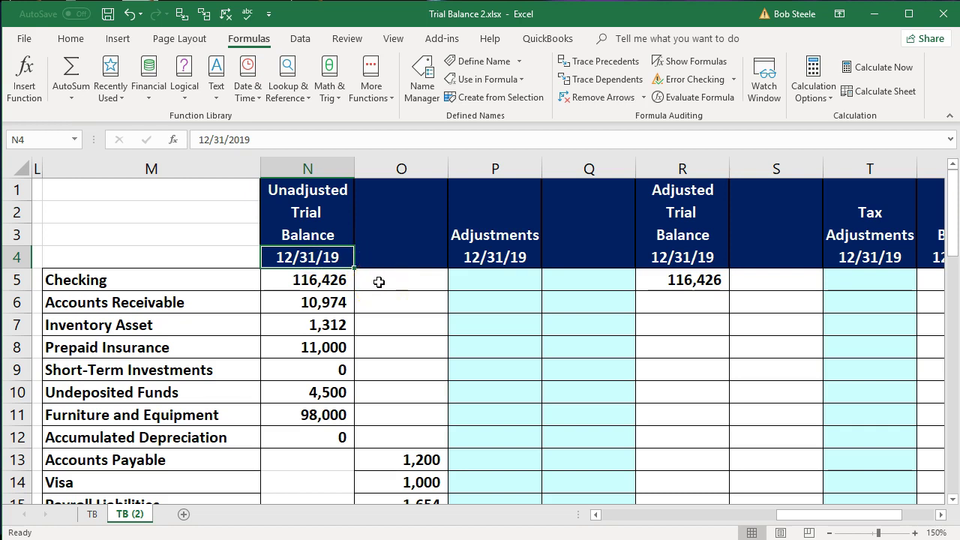
text(Debit)
key(Tab)
text(C)
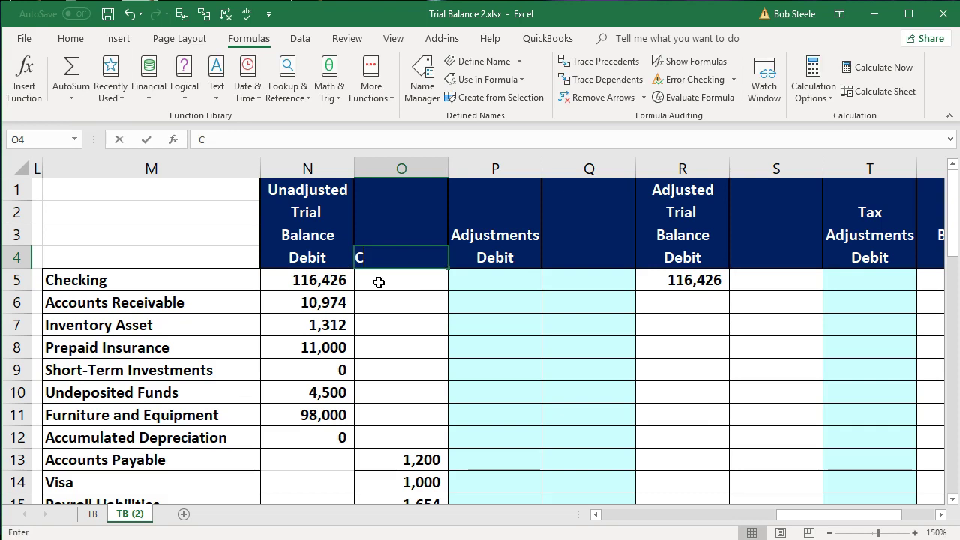
text(redit)
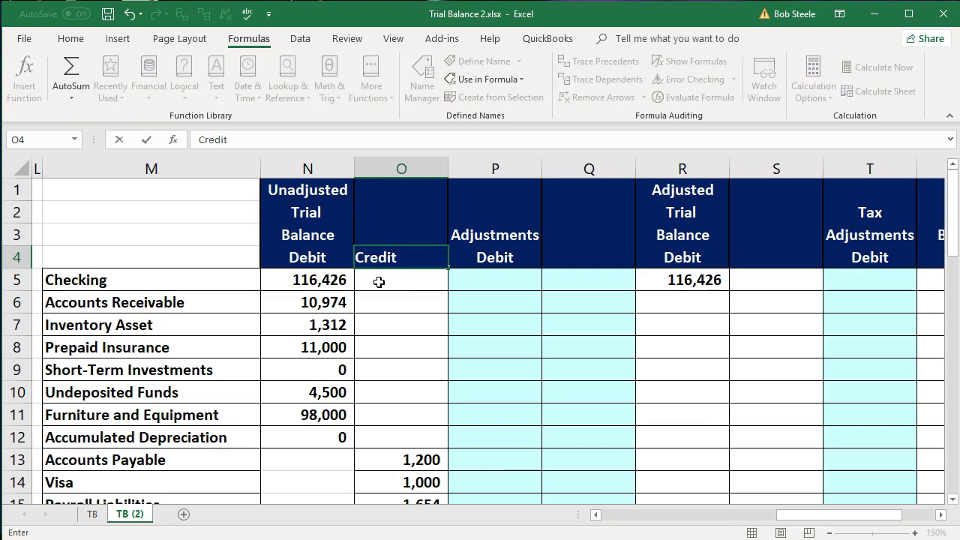
Link the second-column headings to the Credit heading, using +O4 in Q4 and +Q4 in S4.
key(Tab)
key(Tab)
text(+)
key(Left)
key(Left)
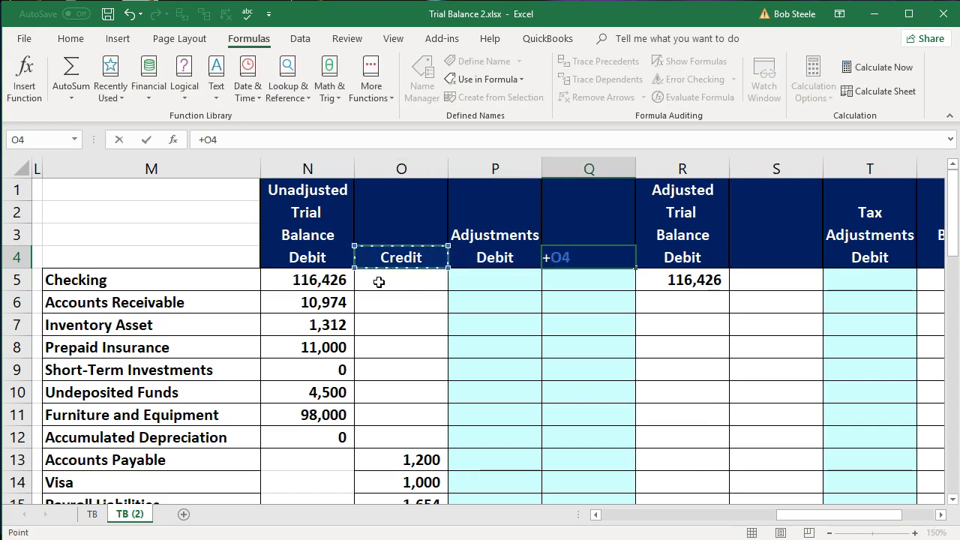
key(Tab)
key(Tab)
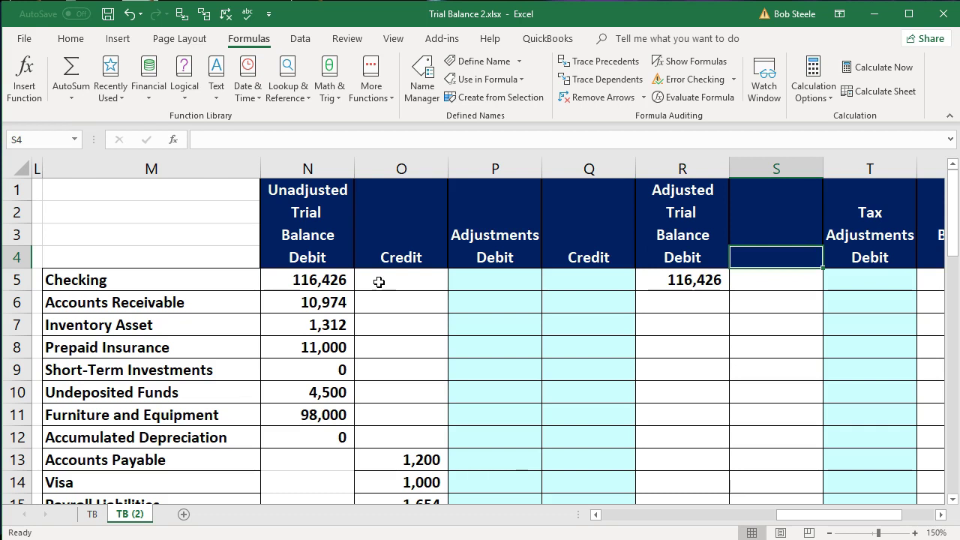
text(+)
key(Left)
key(Left)
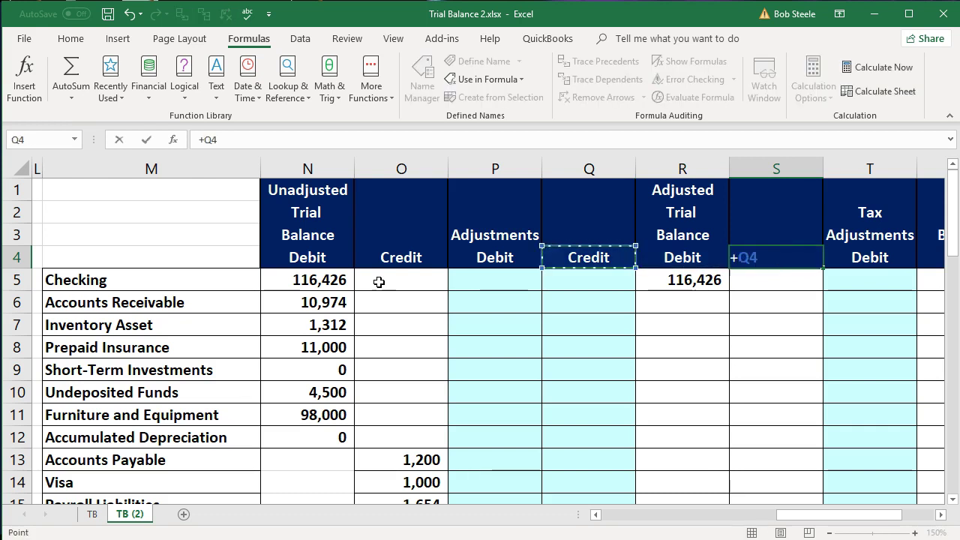
key(Tab)
key(Tab)
Check the row 4 Debit and Credit headings across the trial balance and adjustment columns.
key(Left)
key(Left)
key(Left)
key(Left)
key(Left)
key(Left)
key(Left)
key(Left)
key(Left)
key(Left)
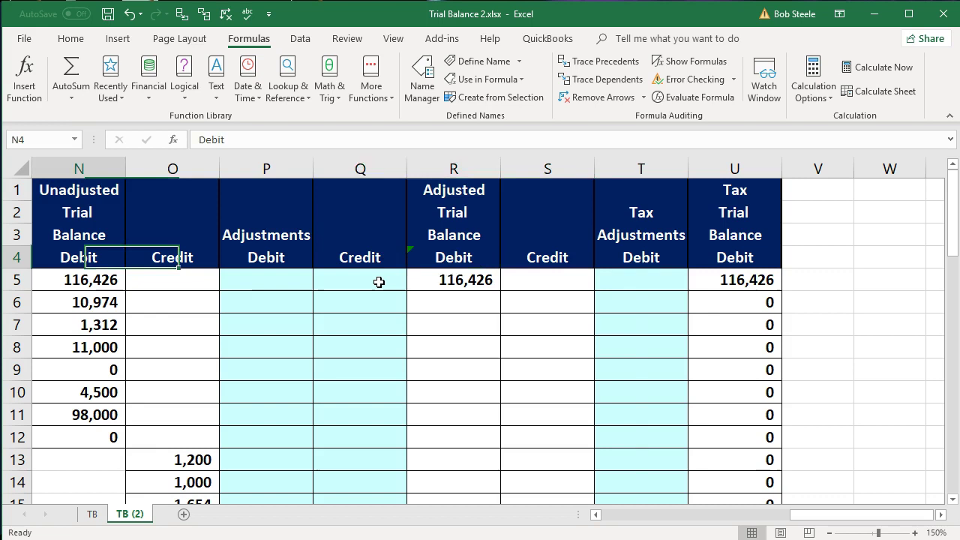
key(Right)
key(Right)
key(Right)
key(Right)
key(Right)
key(Right)
key(Right)
key(Right)
key(Right)
key(Right)
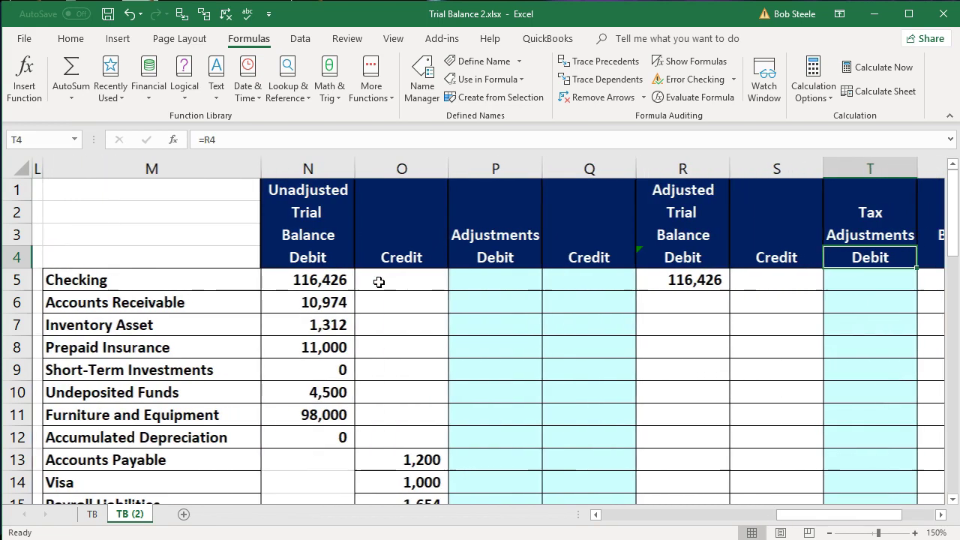
key(Left)
key(Left)
key(Left)
key(Left)
key(Left)
key(Left)
key(Left)
key(Left)
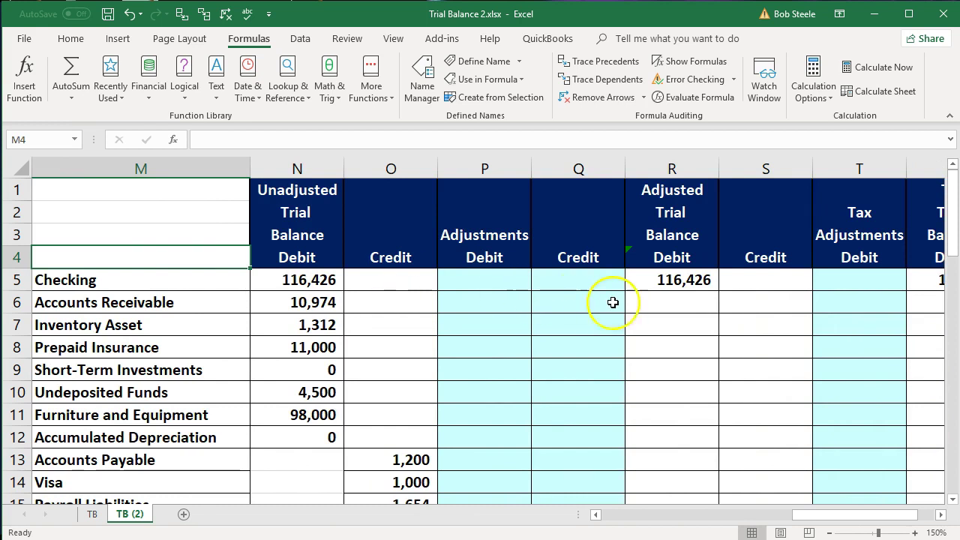
Copy the R5 adjusted debit formula down through Furniture and Equipment in R11.
click(703, 299)
click(709, 283)
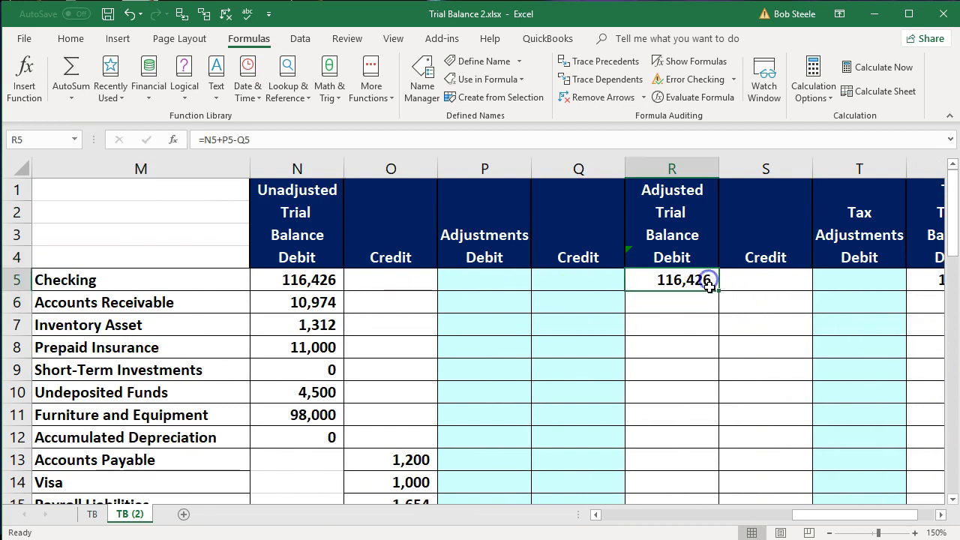
drag(719, 292, 705, 424)
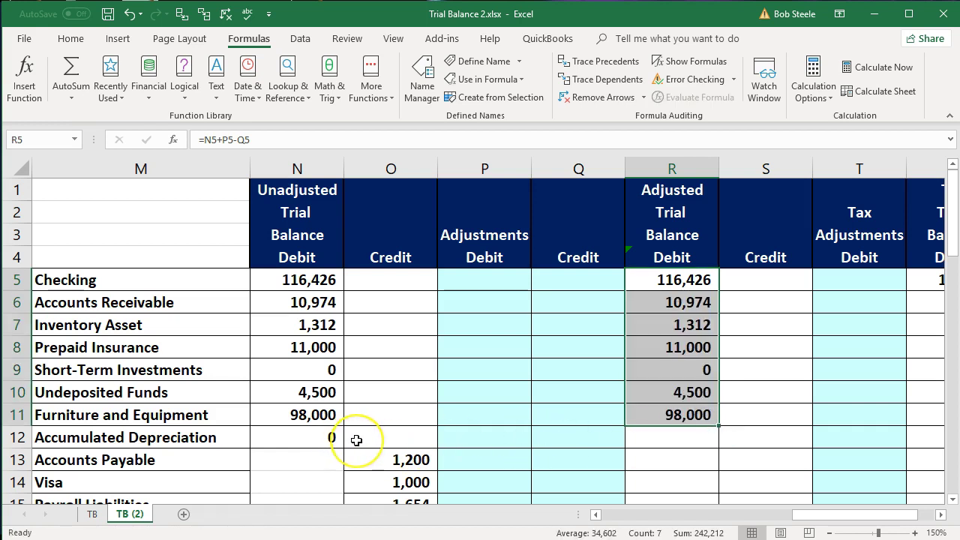
Move the unadjusted Accumulated Depreciation balance from the debit cell N12 to the credit cell O12.
click(767, 441)
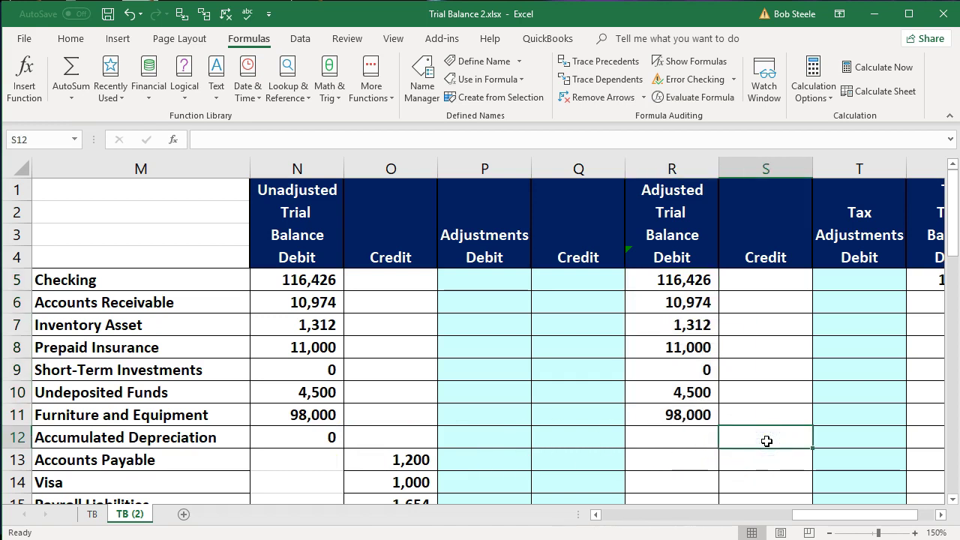
key(Left)
key(Left)
key(Left)
key(Left)
key(Left)
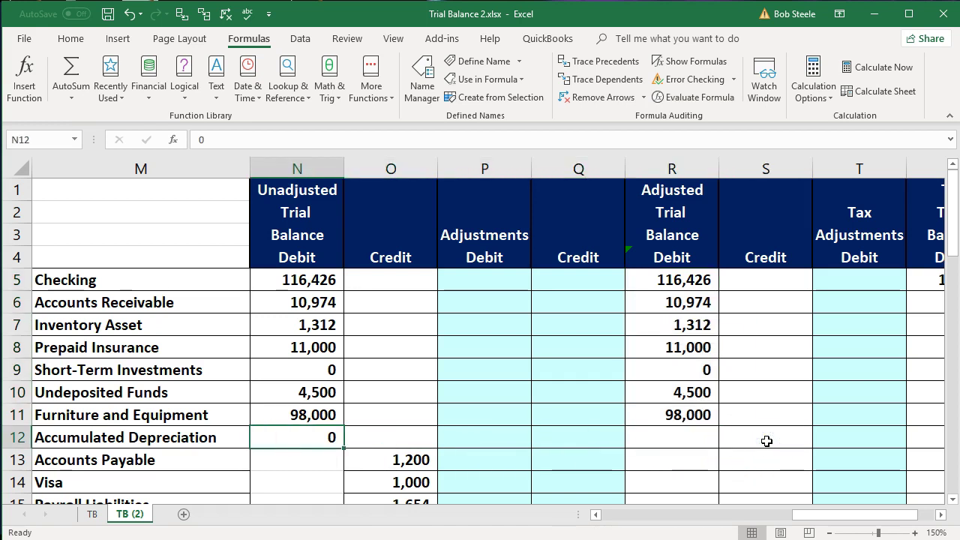
drag(328, 449, 371, 444)
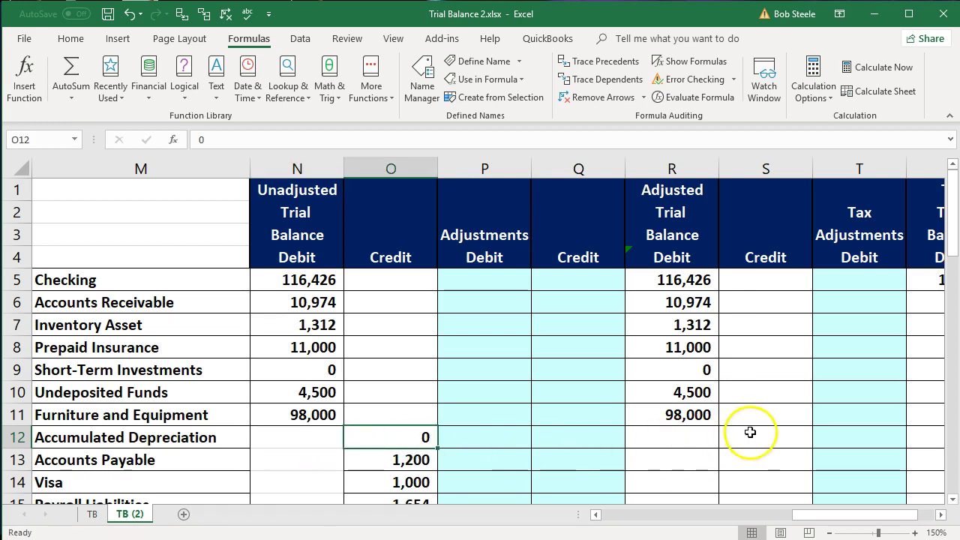
Enter the adjusted credit balance formula =O12-P12+Q12 for Accumulated Depreciation in S12.
click(772, 442)
text(=)
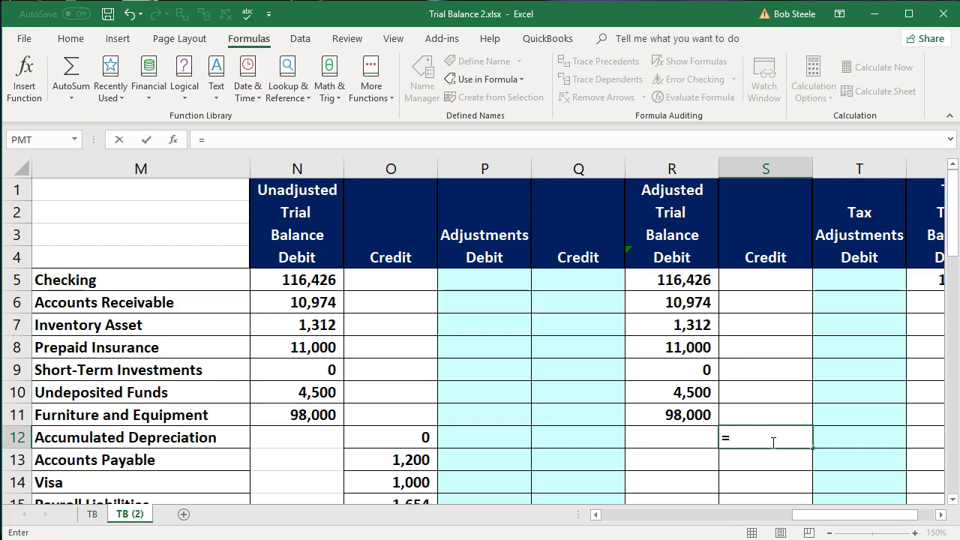
key(Left)
key(Left)
key(Left)
key(Left)
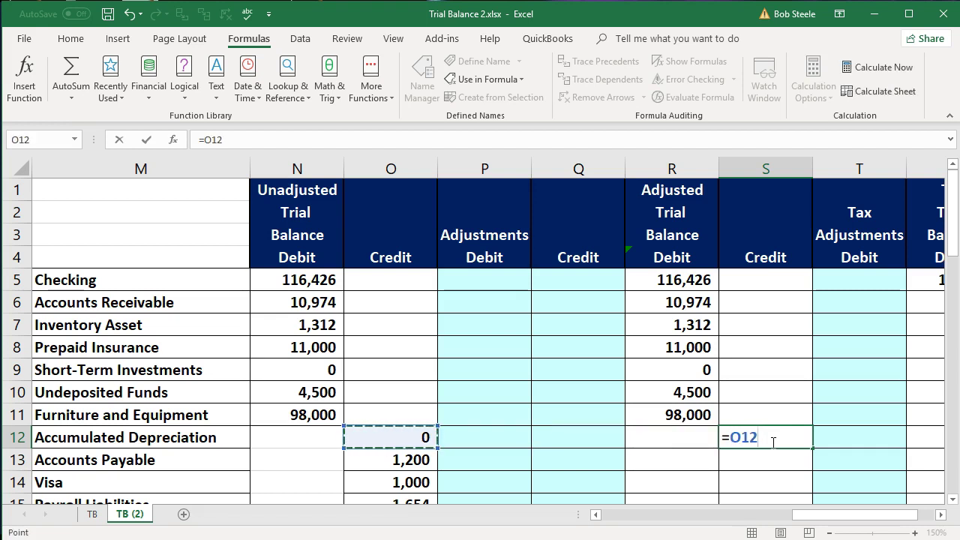
text(-)
key(Left)
key(Left)
key(Left)
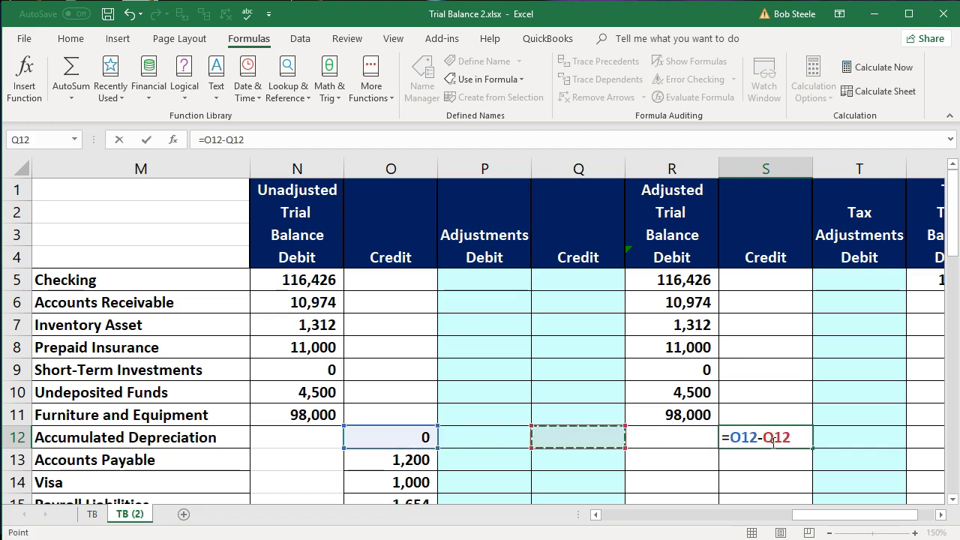
text(+)
key(Left)
key(Left)
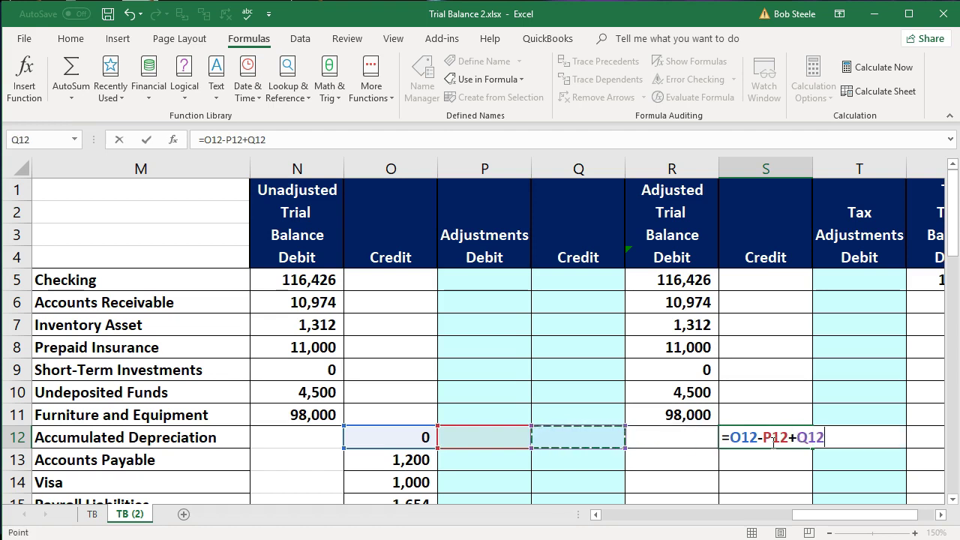
key(ctrl+Return)
Copy the S12 adjusted credit formula down through Opening Balance Equity in S18.
scroll(771, 441, down, 2)
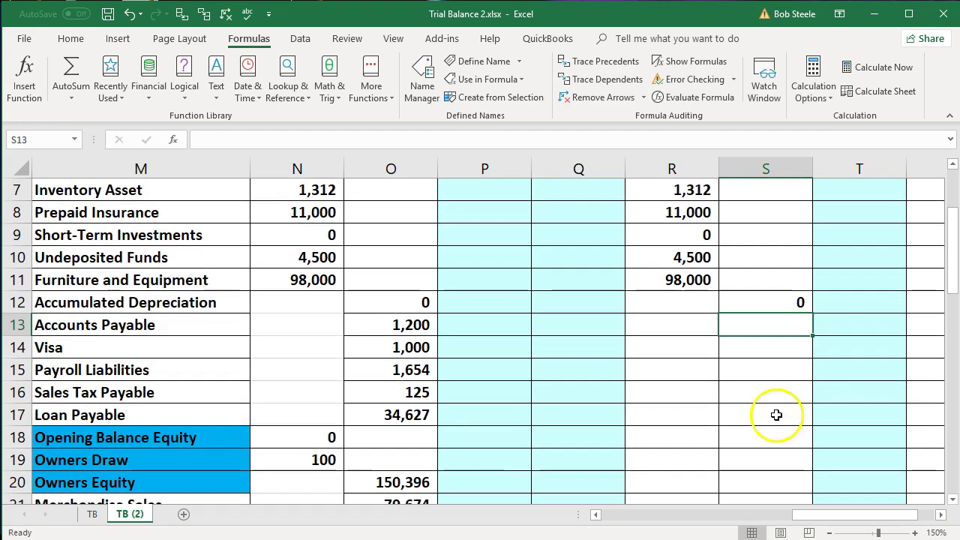
click(797, 299)
drag(811, 313, 817, 420)
click(770, 437)
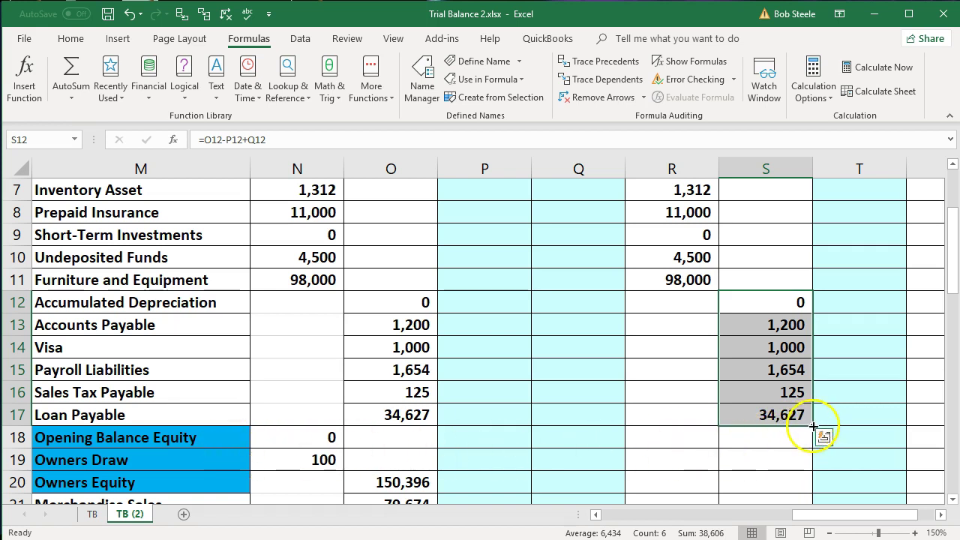
drag(813, 426, 813, 450)
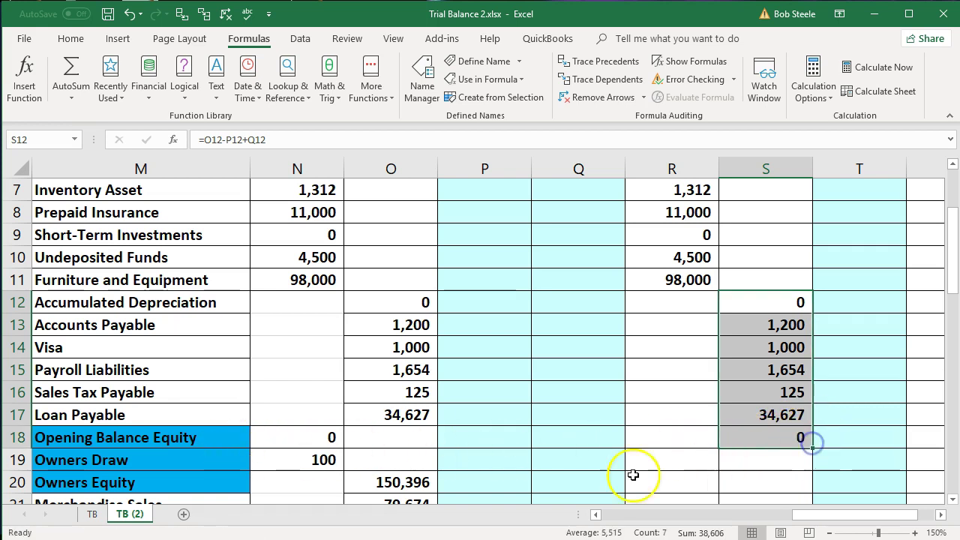
Move the unadjusted Opening Balance Equity balance from the debit cell N18 to the credit cell O18.
click(389, 486)
click(313, 435)
drag(315, 427, 356, 428)
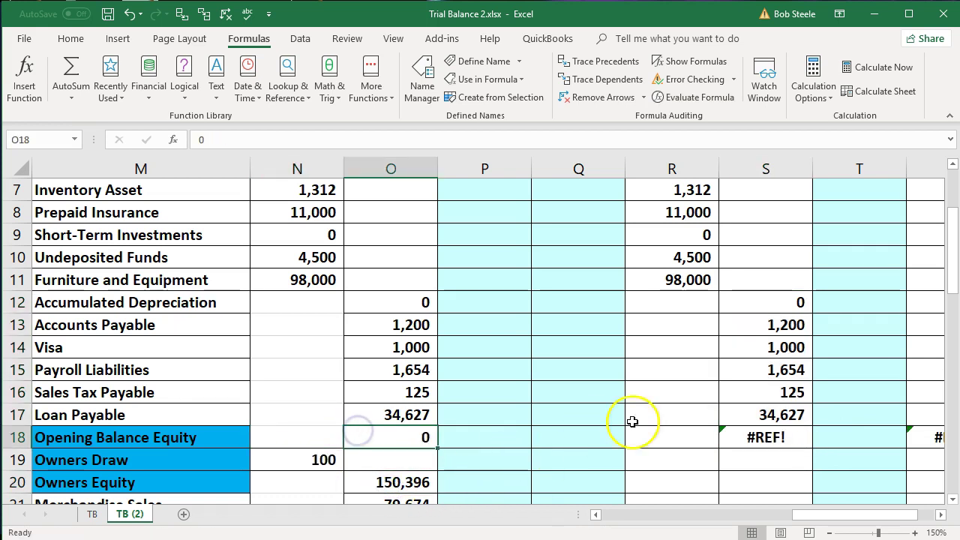
Restore the Opening Balance Equity formula in S18 by copying the Loan Payable formula down from S17.
click(756, 436)
click(773, 415)
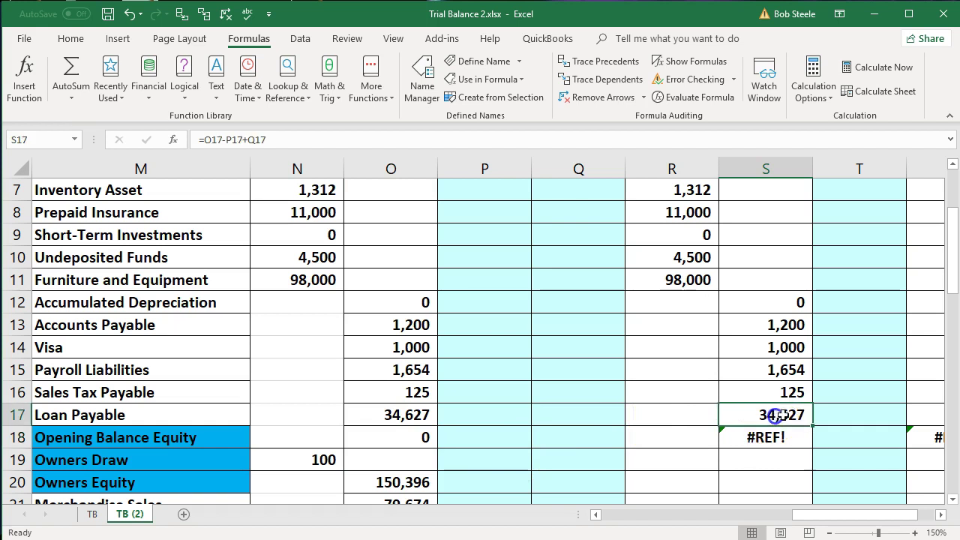
drag(813, 427, 816, 445)
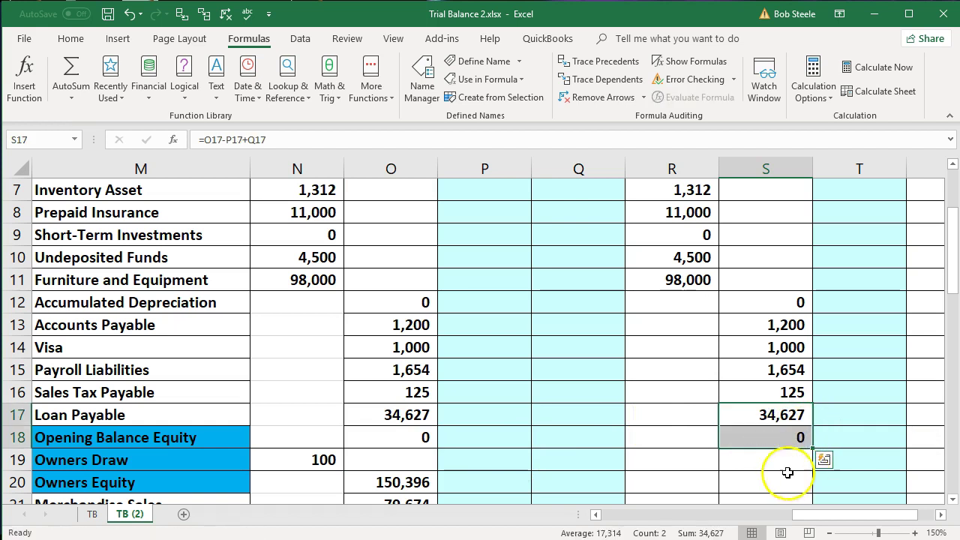
Enter the adjusted debit balance formula =N19+P19-Q19 for Owners Draw in R19.
click(783, 467)
click(703, 459)
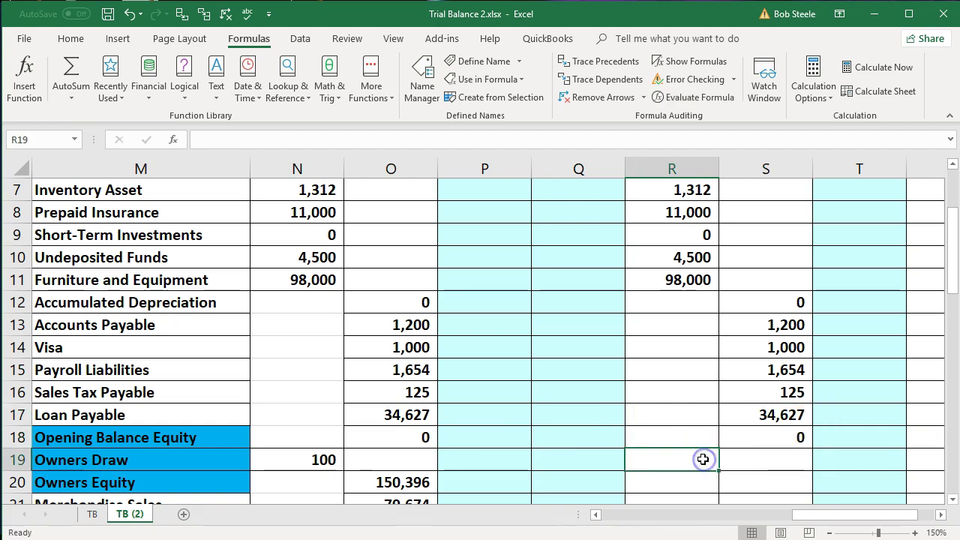
text(=)
key(Left)
key(Left)
key(Left)
key(Left)
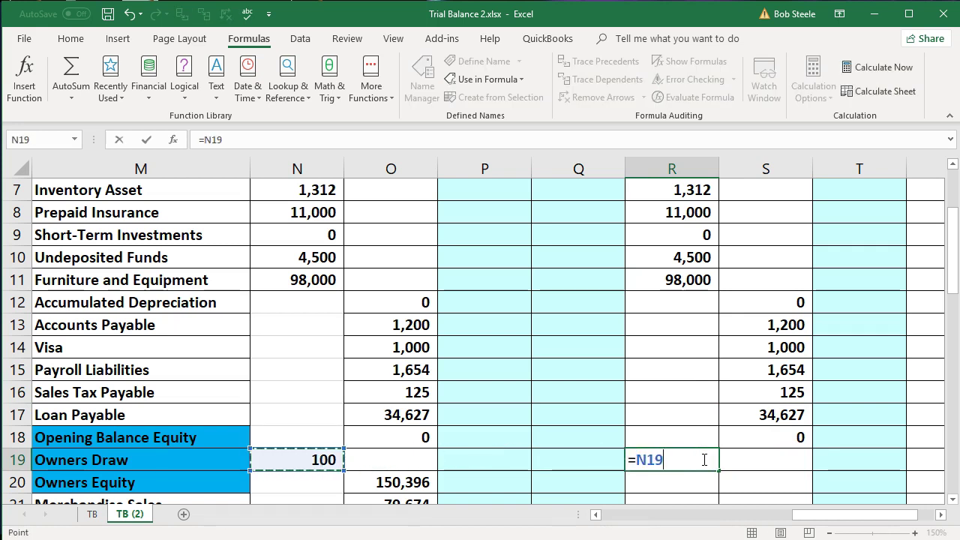
text(+)
key(Left)
key(Left)
text(-)
key(Left)
key(Return)
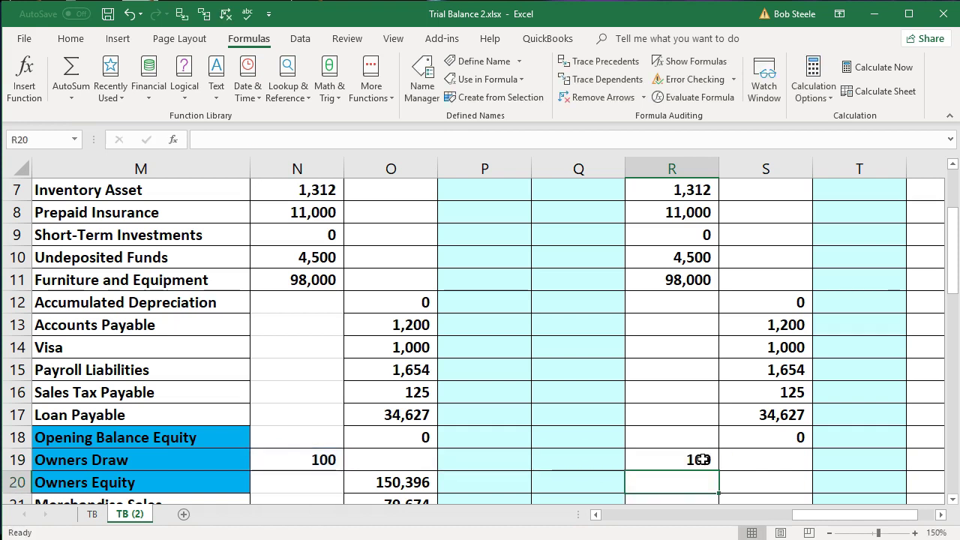
Enter the adjusted credit balance formula =O20-P20+Q20 for Owners Equity in S20.
scroll(703, 459, down, 1)
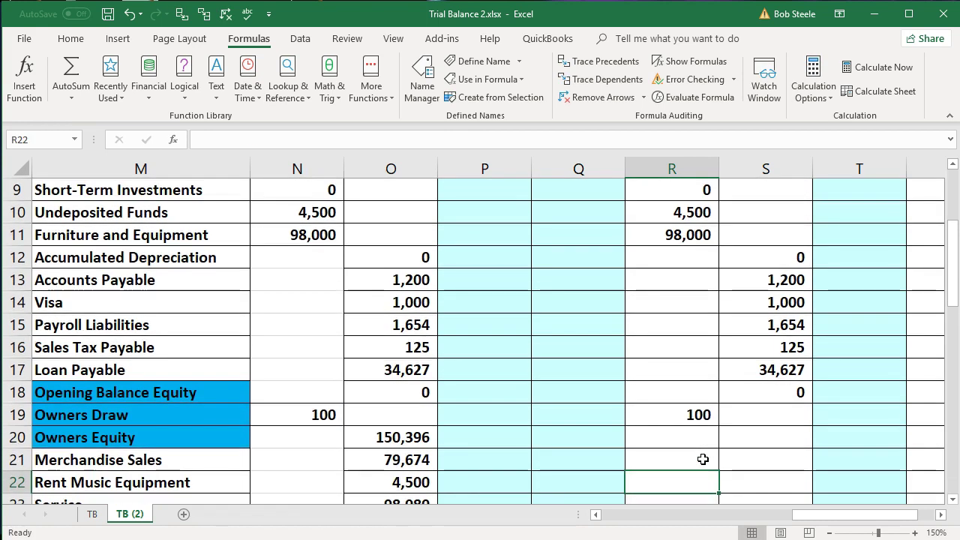
key(Right)
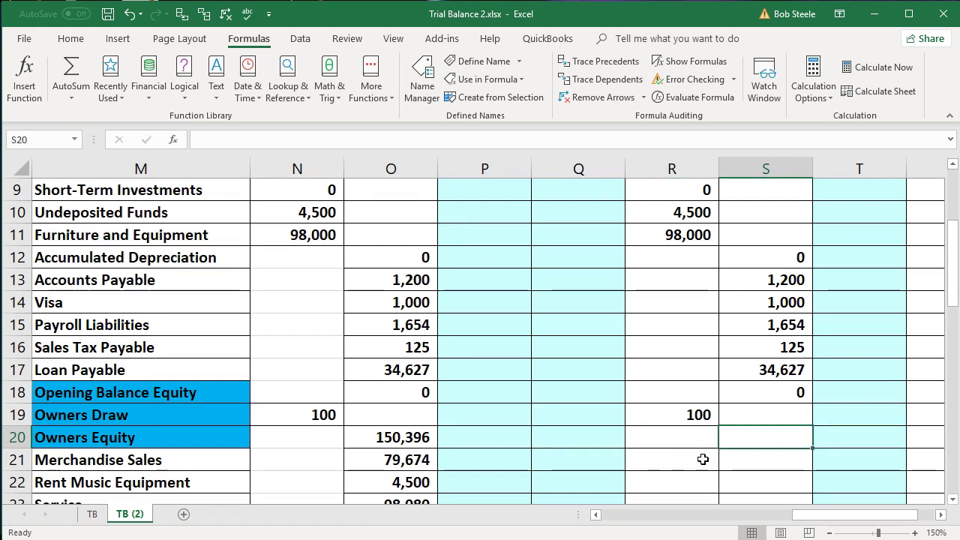
text(=)
key(Left)
key(Left)
key(Left)
key(Left)
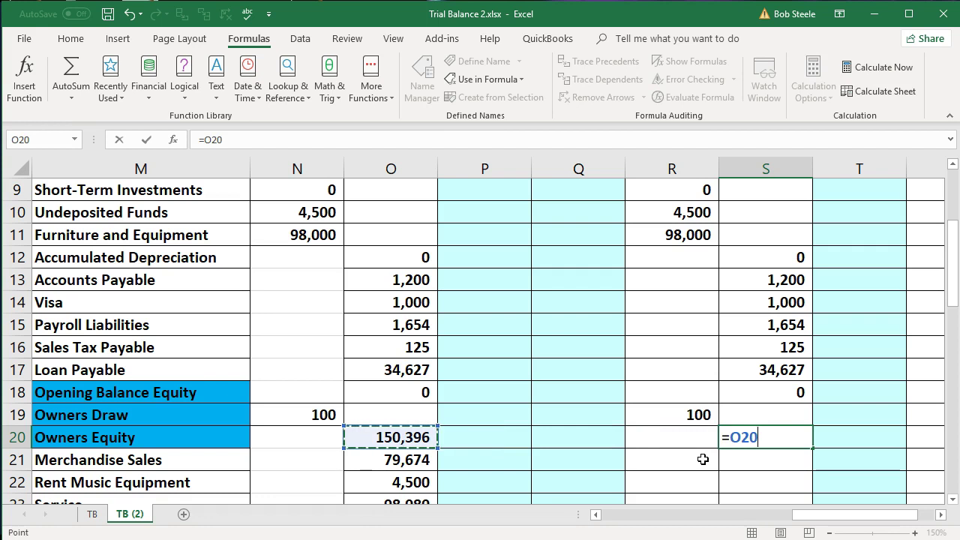
text(-)
key(Left)
key(Left)
key(Left)
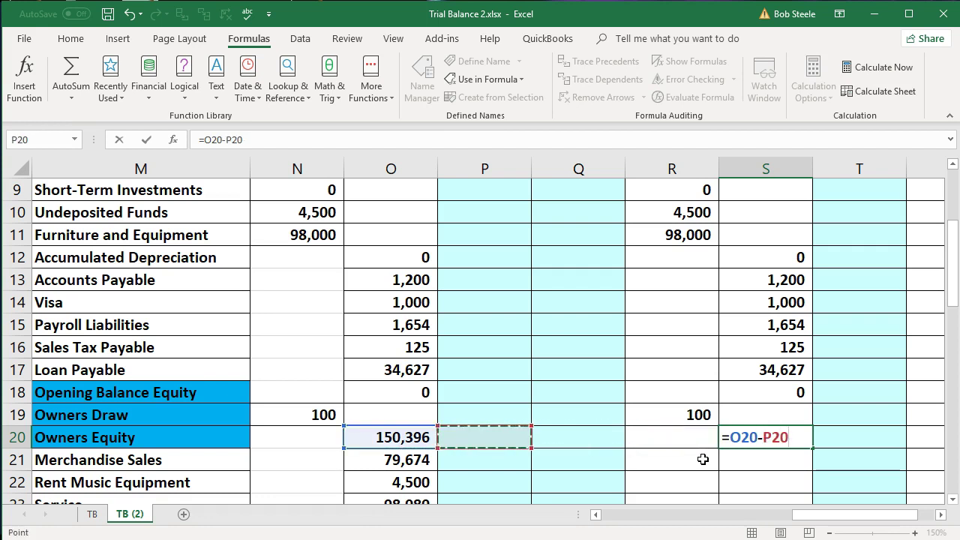
text(+)
key(Left)
key(Left)
key(Return)
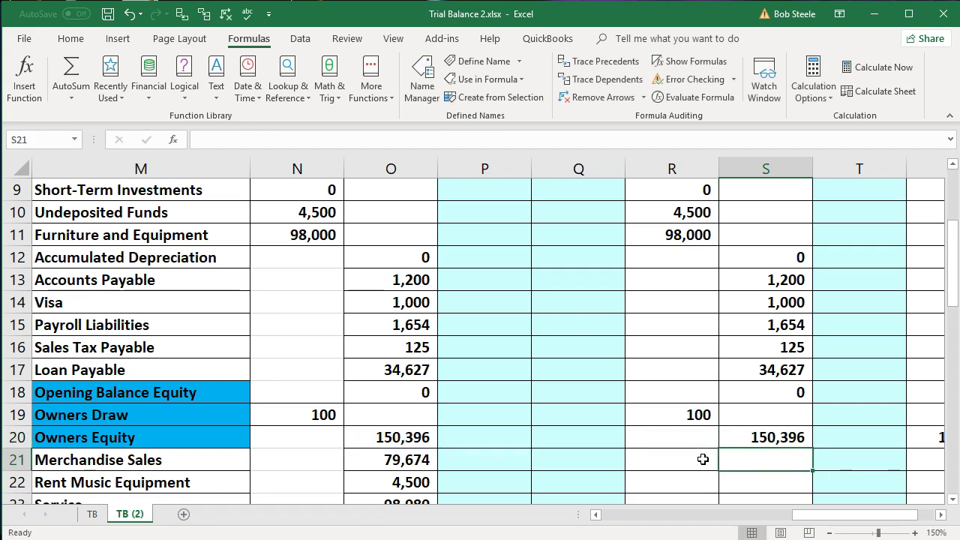
Copy the S20 adjusted credit formula down through Service in S23.
scroll(703, 459, down, 1)
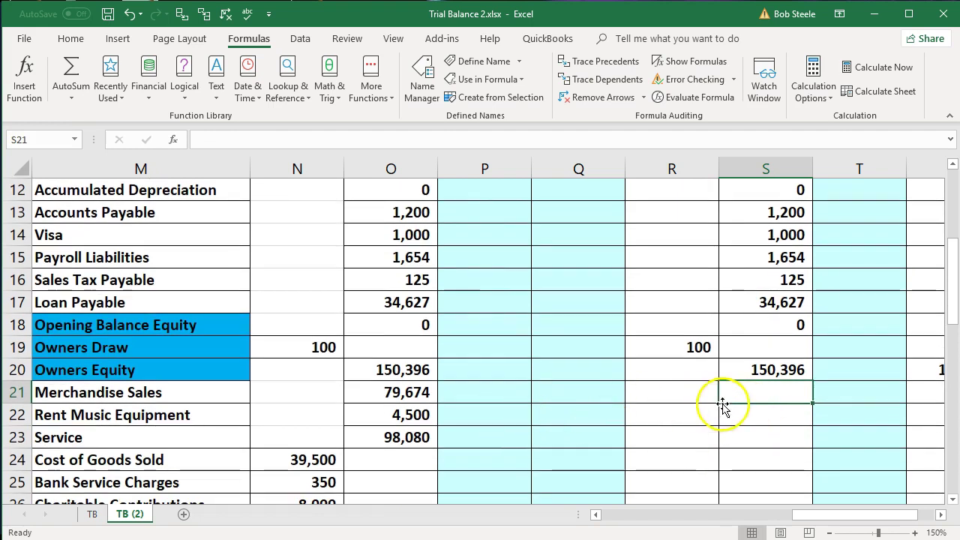
click(772, 369)
drag(813, 380, 816, 443)
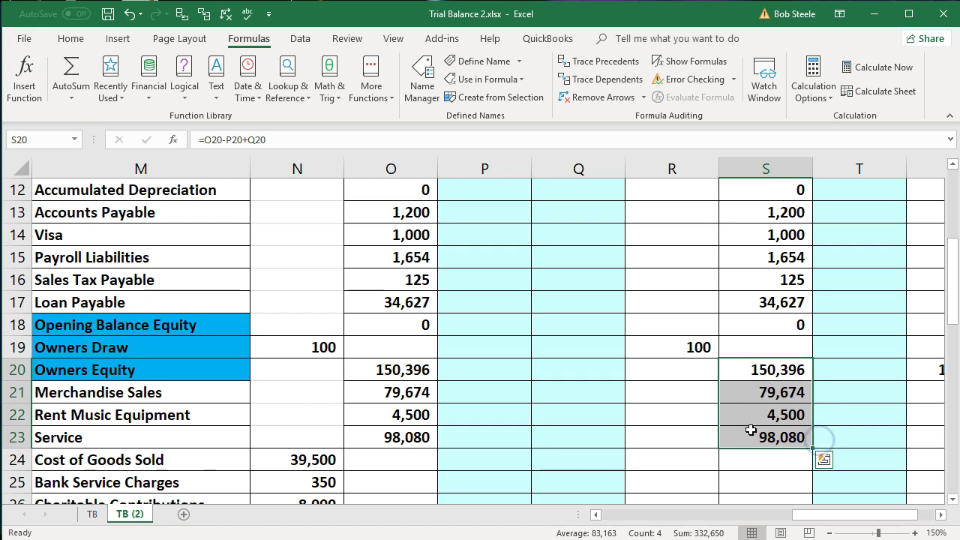
Enter the adjusted debit balance formula =N24+P24-Q24 for Cost of Goods Sold in R24.
scroll(749, 423, down, 2)
click(670, 330)
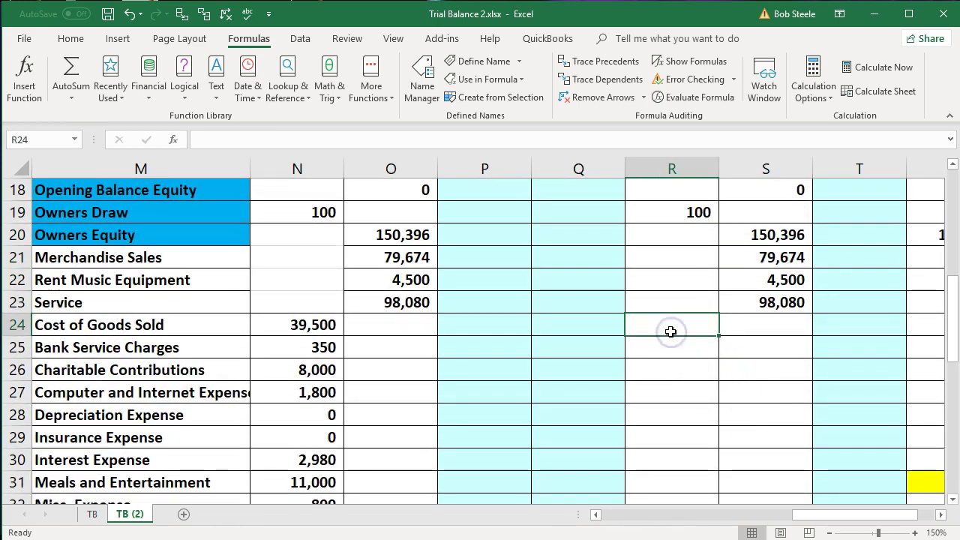
text(=)
key(Left)
key(Left)
key(Left)
key(Left)
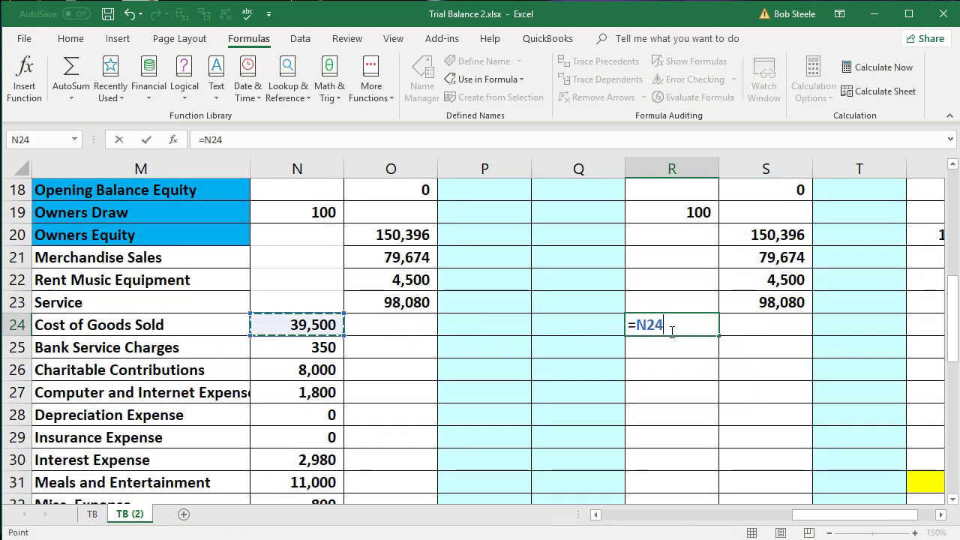
text(+)
key(Left)
key(Left)
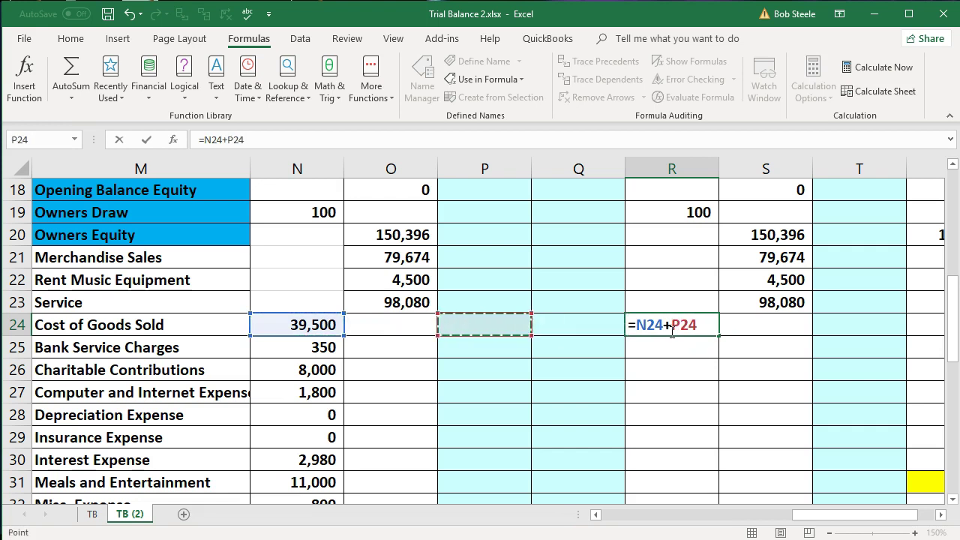
text(-)
key(Left)
key(Return)
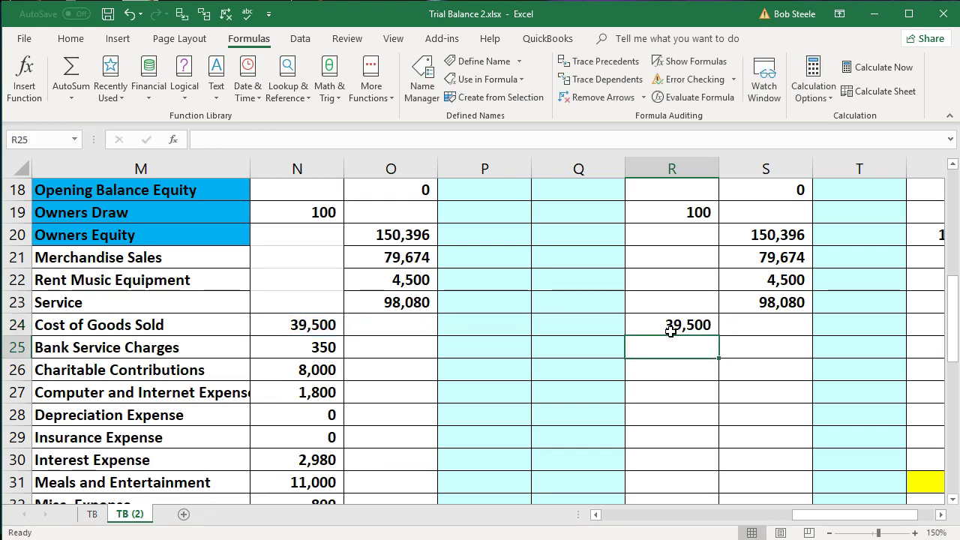
Copy the R24 adjusted debit formula down through Political Contribution in R36.
scroll(700, 275, down, 1)
click(696, 257)
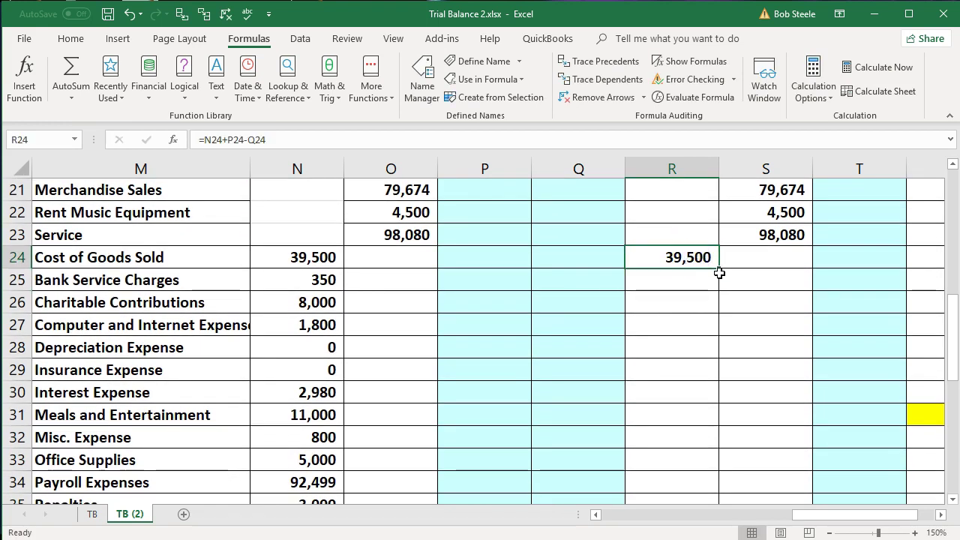
drag(720, 267, 699, 398)
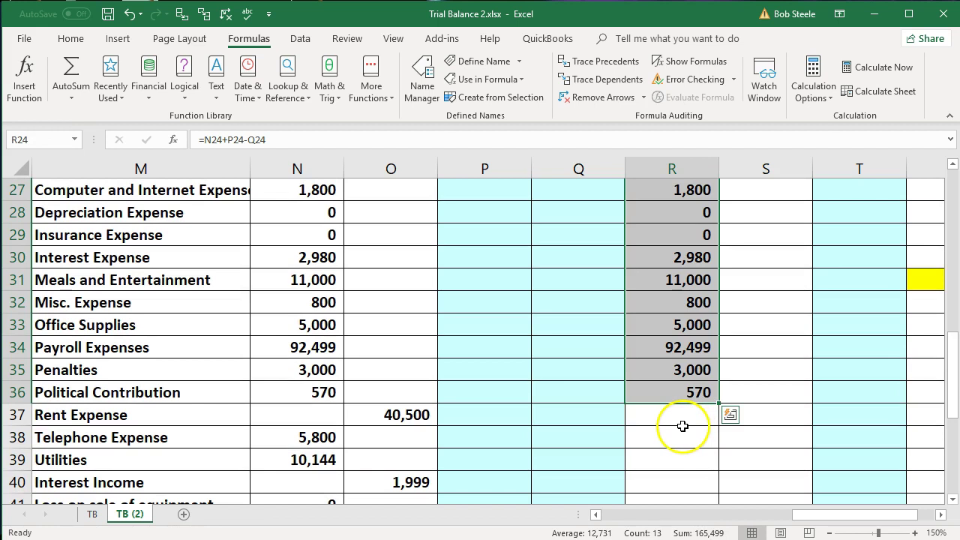
Enter the adjusted credit balance formula =O37-P37+Q37 for Rent Expense in S37.
click(670, 414)
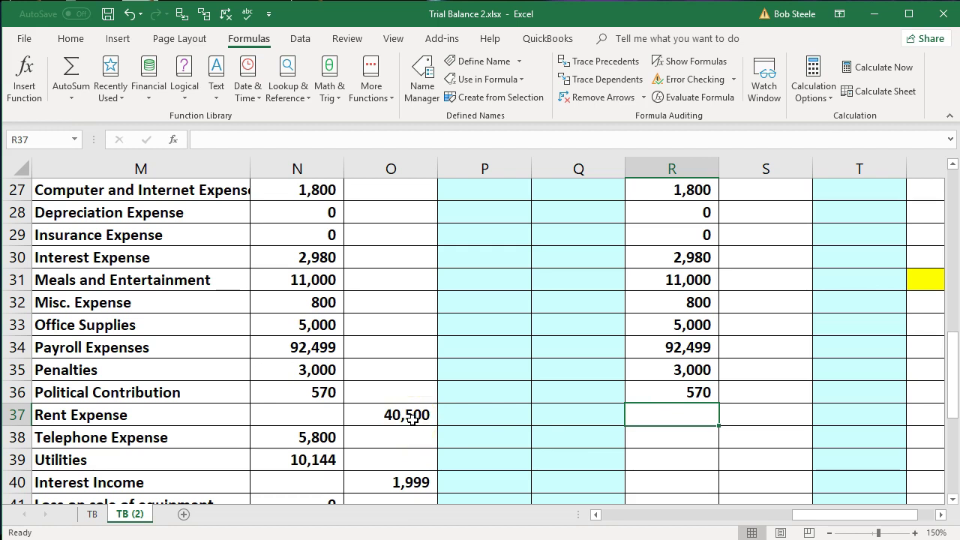
click(758, 418)
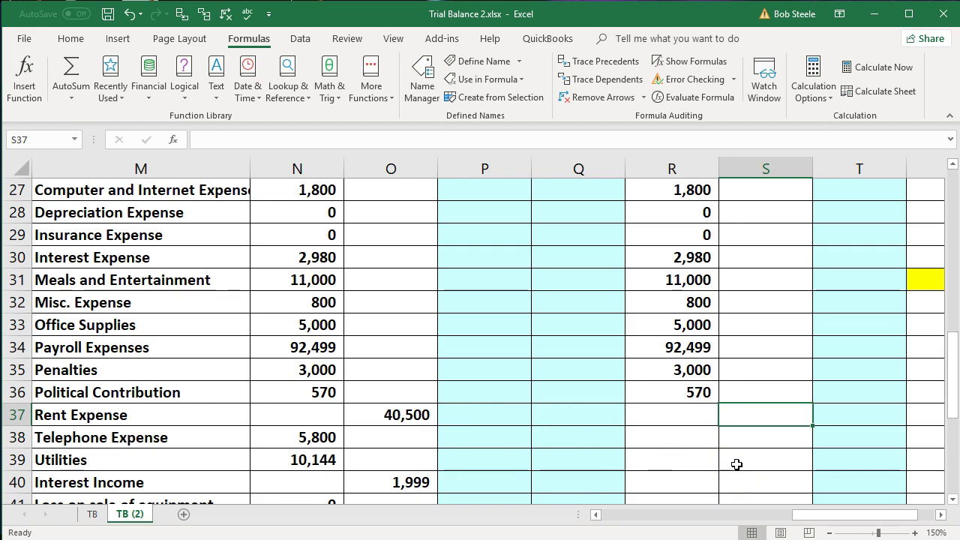
text(=)
key(Left)
key(Left)
key(Left)
key(Left)
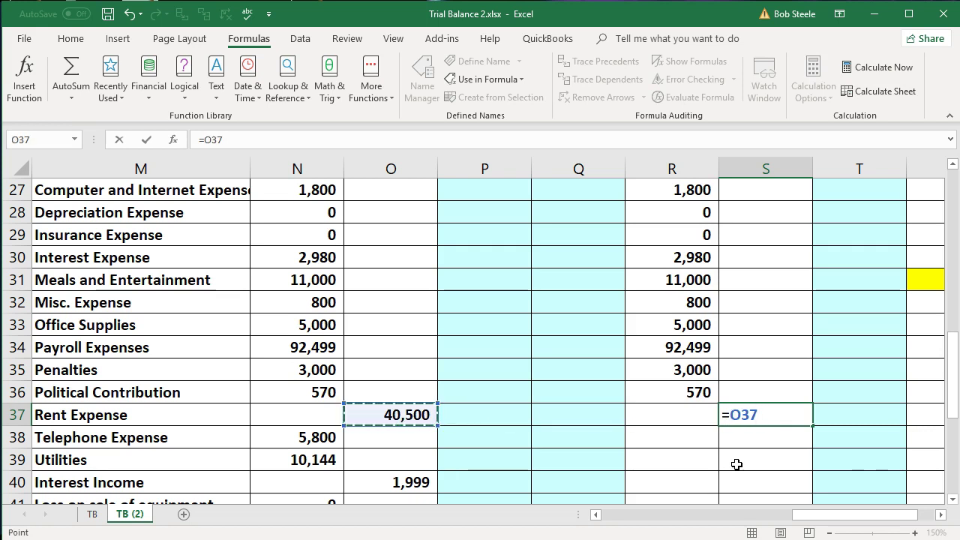
text(-)
key(Left)
key(Left)
key(Left)
text(+)
key(Left)
key(Left)
key(Return)
key(Up)
key(Left)
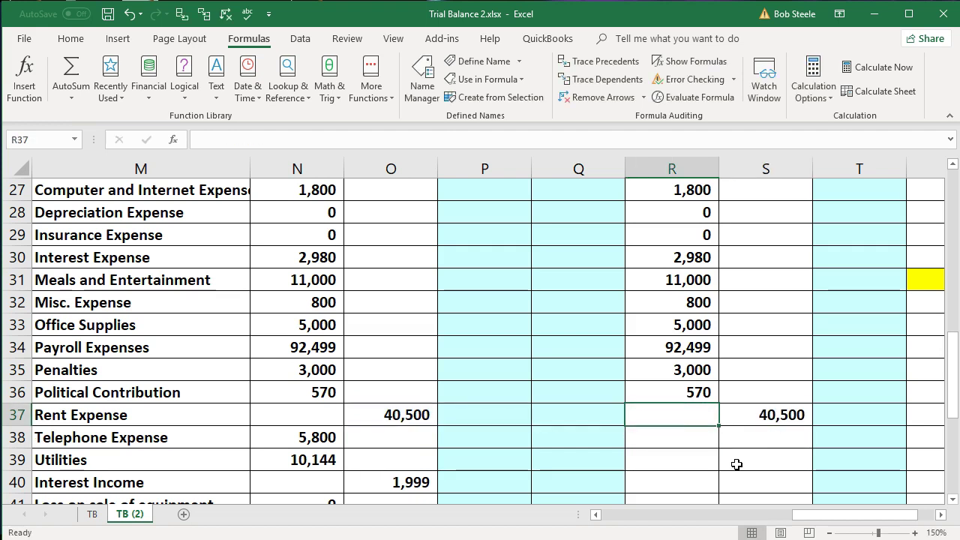
key(Right)
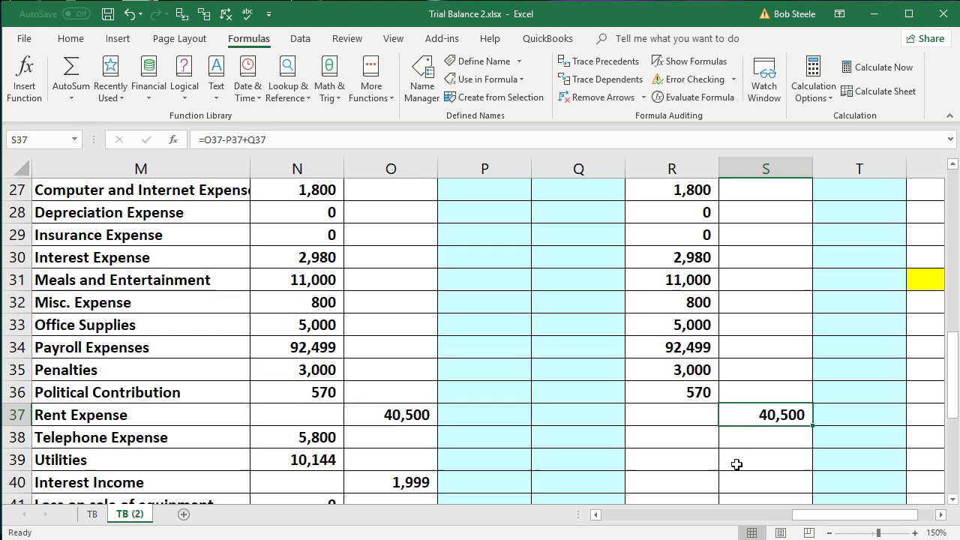
Enter the adjusted debit balance formula =N38+P38-Q38 for Telephone Expense in R38.
key(Down)
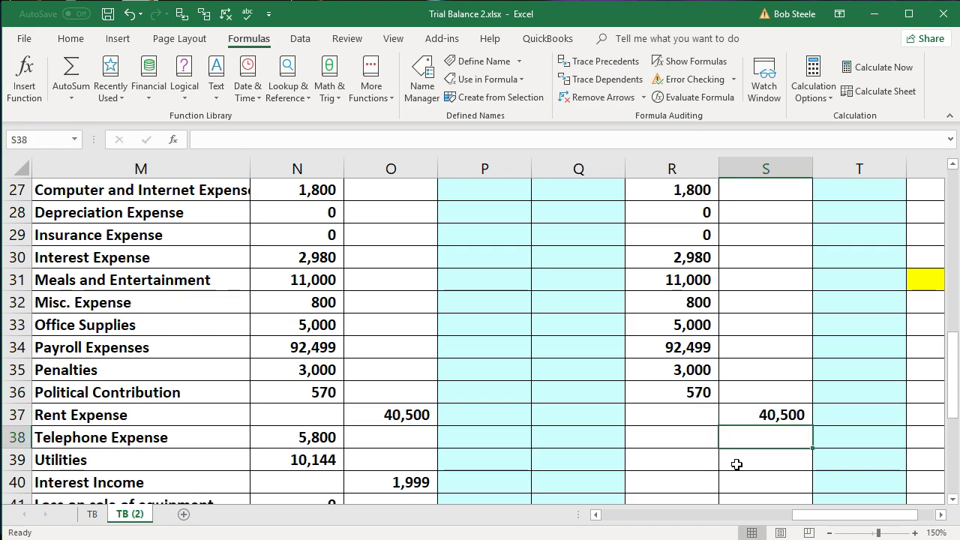
key(Left)
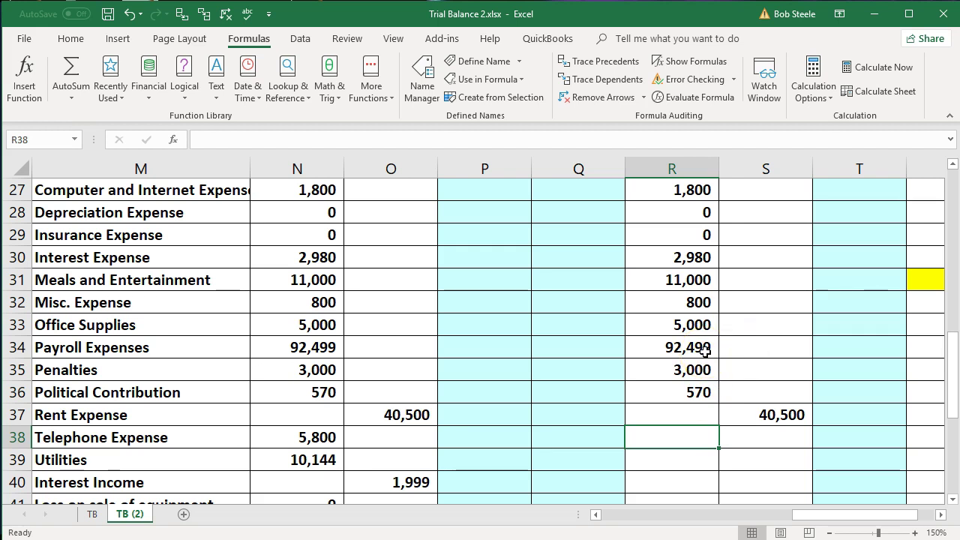
text(=)
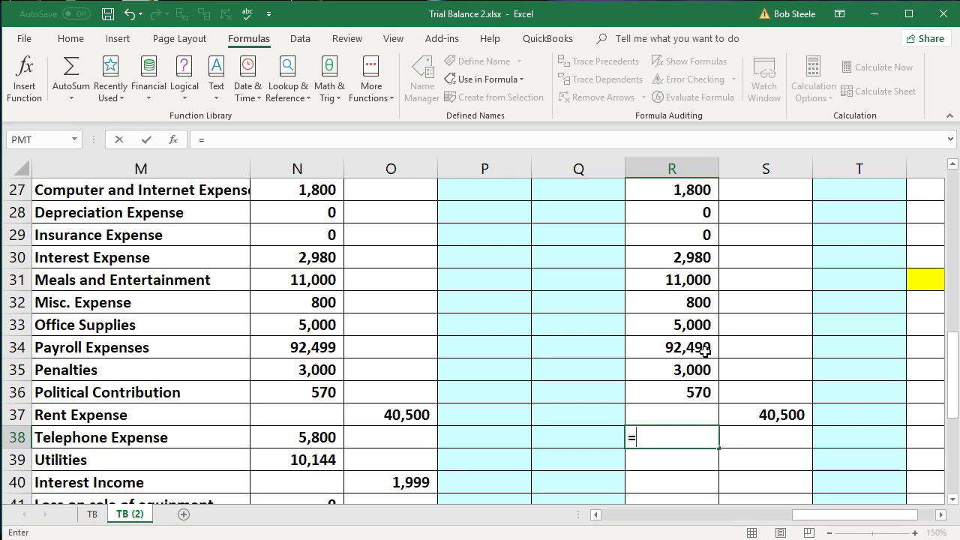
key(Left)
key(Left)
key(Left)
key(Left)
text(+)
key(Left)
key(Left)
text(-)
key(Left)
key(Return)
Copy the R38 adjusted debit formula down to Utilities in R39.
scroll(720, 392, down, 1)
click(715, 373)
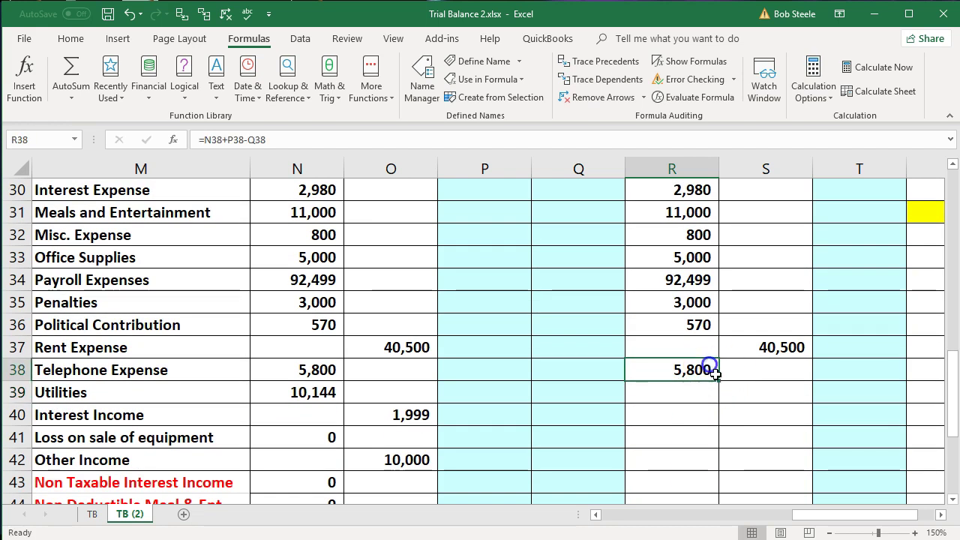
drag(718, 382, 721, 401)
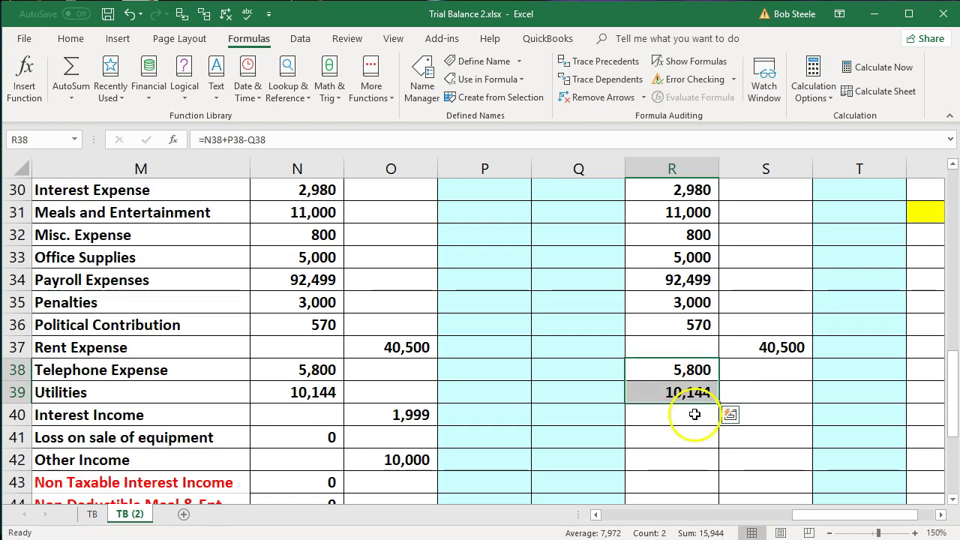
Copy the Rent Expense credit formula from S37 to Interest Income in S40 and Other Income in S42.
click(774, 417)
click(776, 345)
right_click(775, 345)
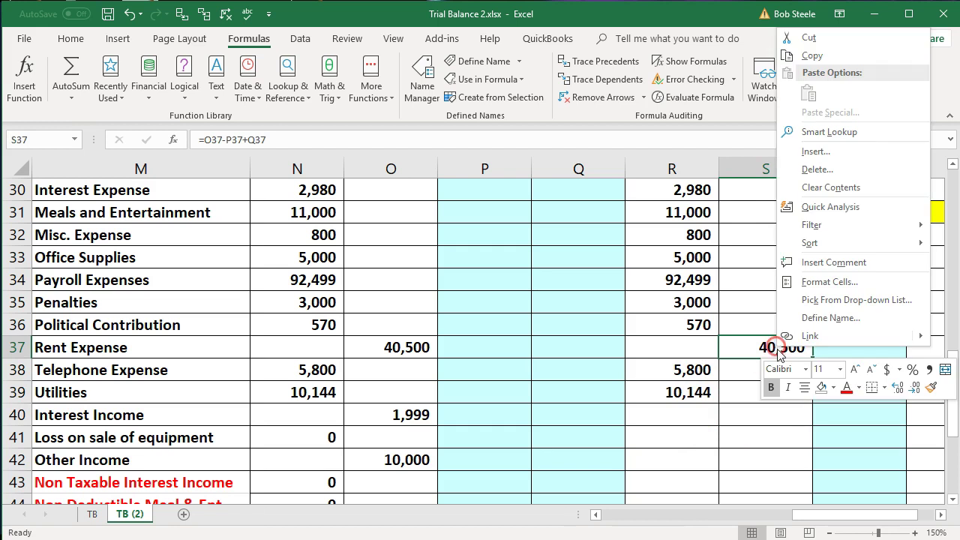
click(810, 56)
click(767, 414)
key(ctrl+v)
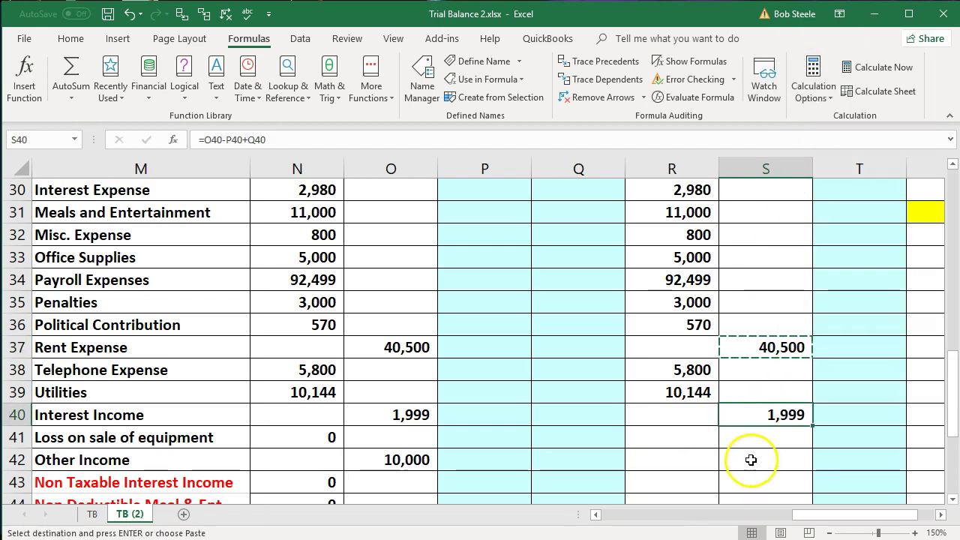
click(750, 460)
key(ctrl+v)
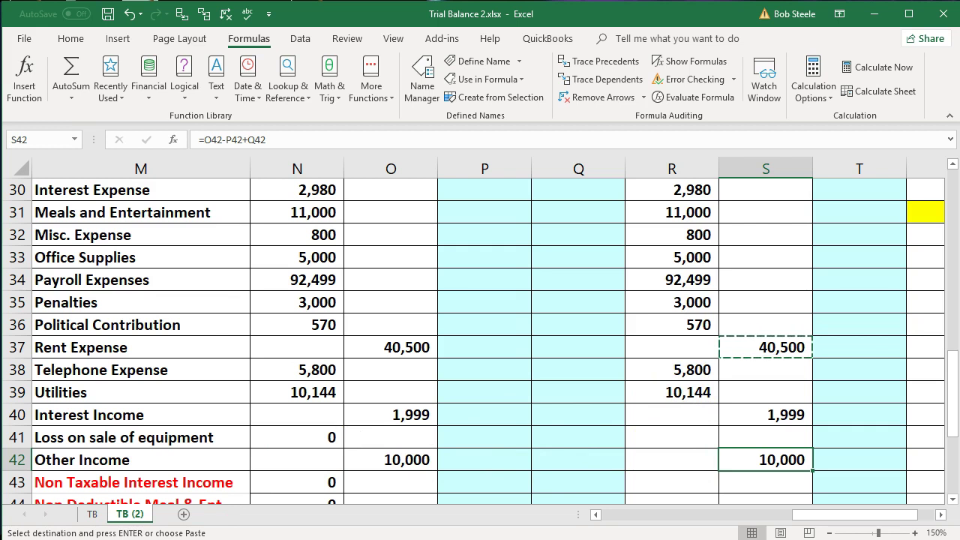
Copy the Utilities debit formula from R39 to Loss on sale of equipment in R41.
right_click(686, 393)
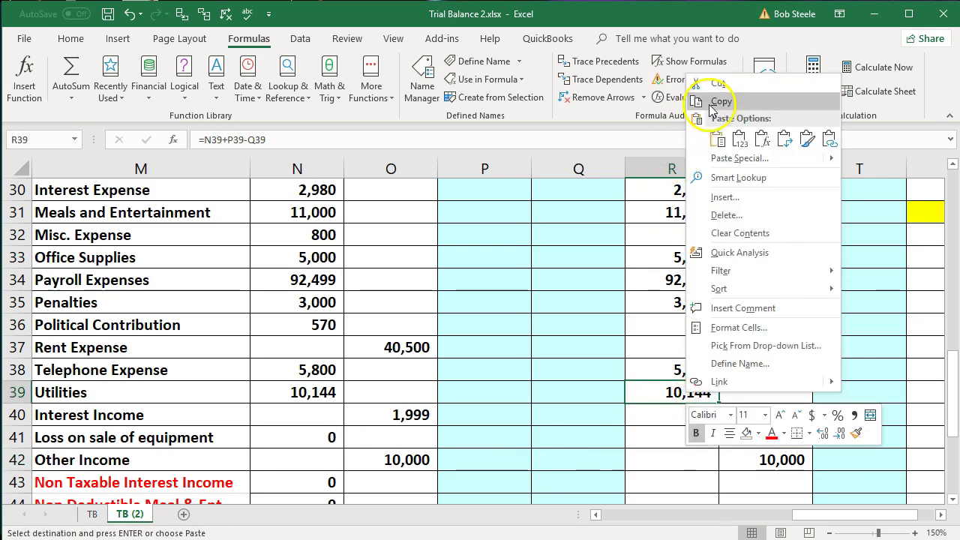
click(713, 103)
click(682, 437)
key(ctrl+v)
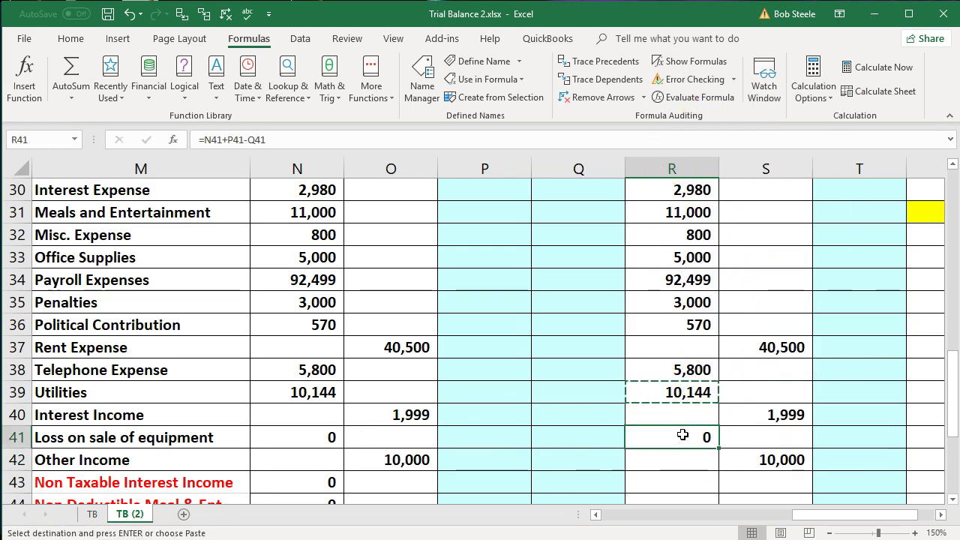
Copy the R41 adjusted debit formula to the non-taxable and non-deductible accounts in R43:R47.
scroll(682, 435, down, 1)
scroll(682, 435, down, 1)
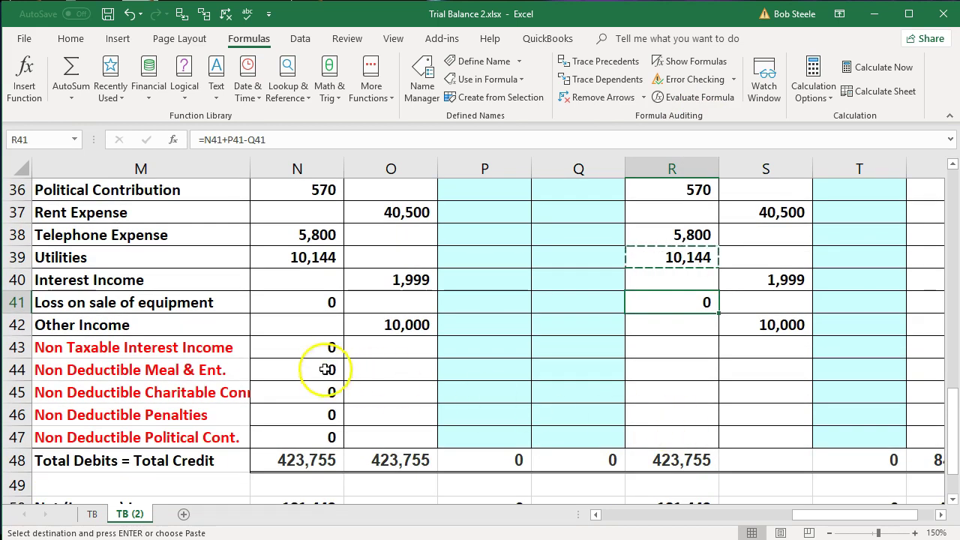
right_click(666, 300)
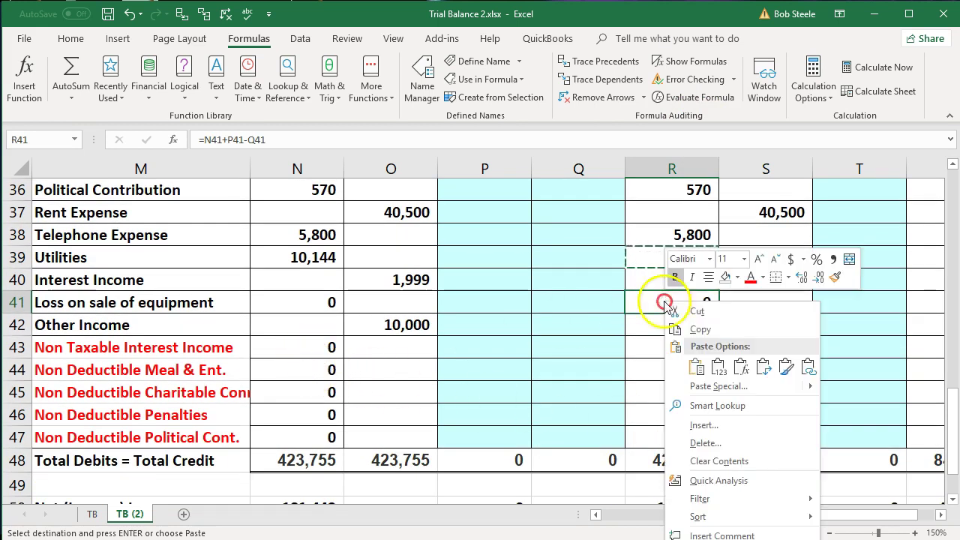
click(688, 331)
drag(676, 347, 681, 433)
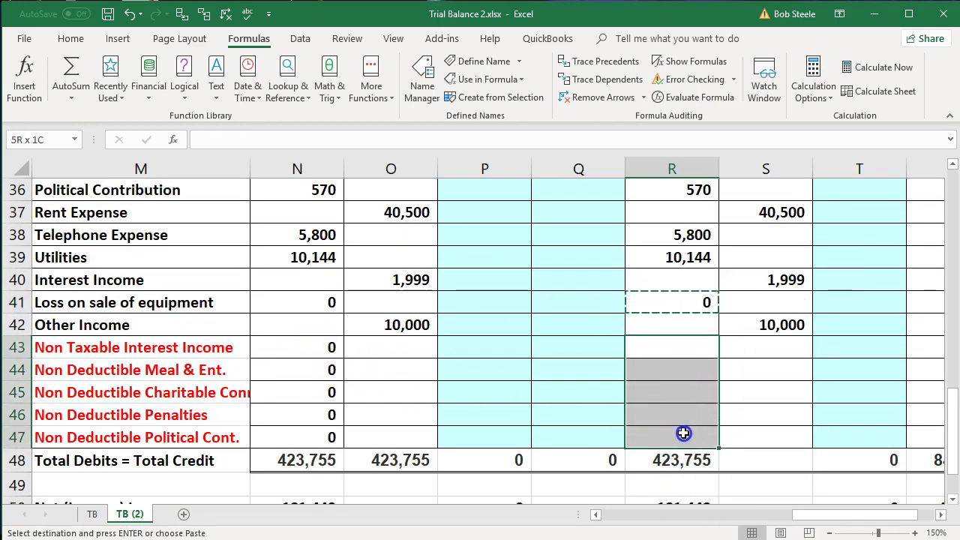
key(ctrl+v)
click(675, 415)
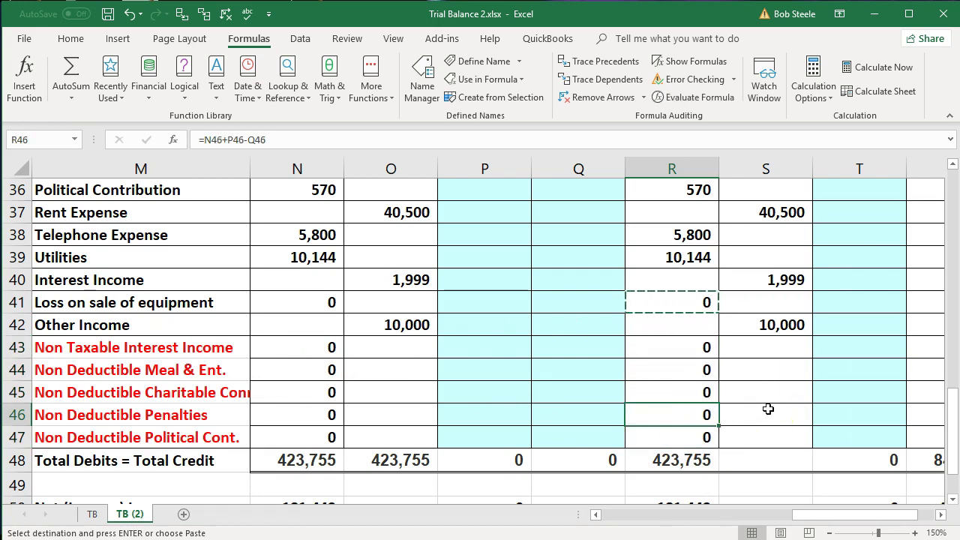
Copy the adjusted trial balance debit total formula from R48 to the credit total cell S48.
scroll(738, 421, up, 4)
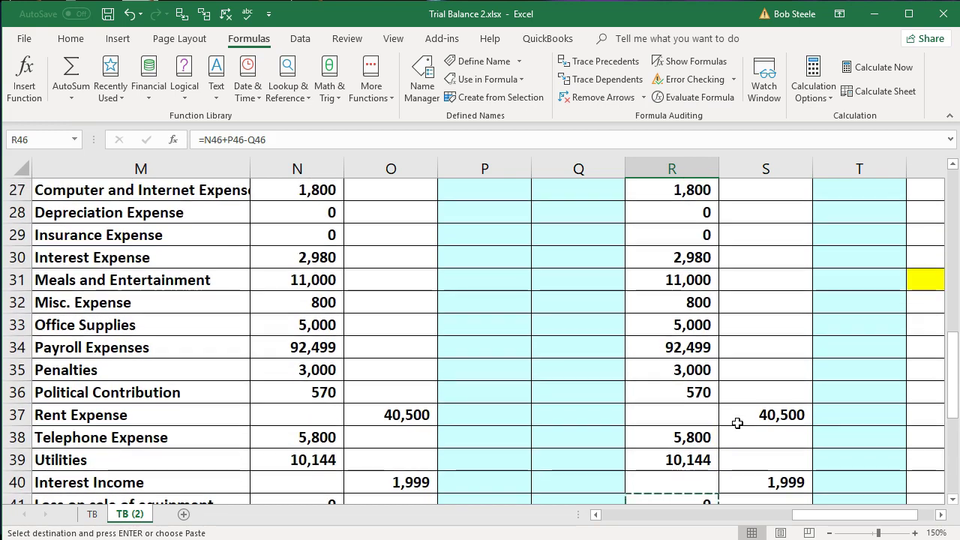
scroll(737, 423, up, 3)
scroll(737, 423, down, 6)
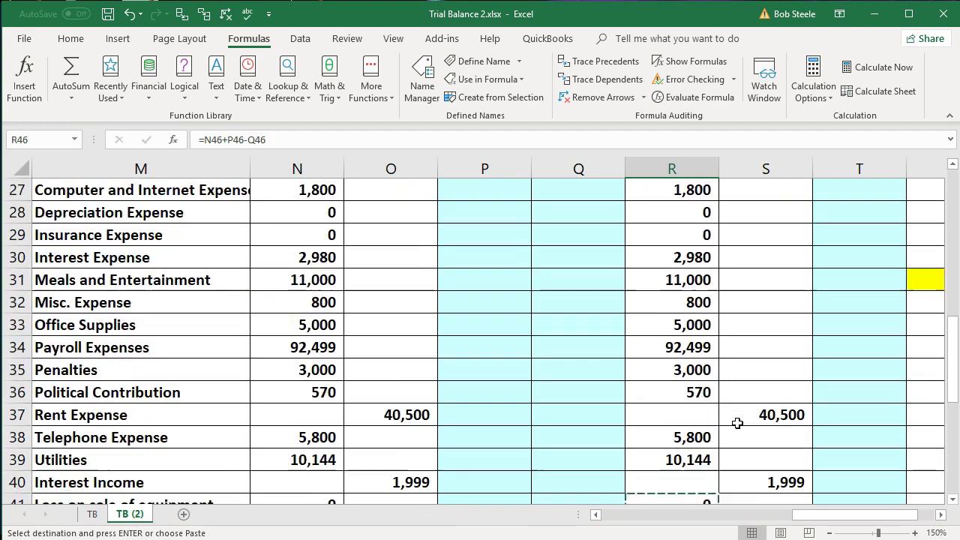
scroll(738, 423, down, 2)
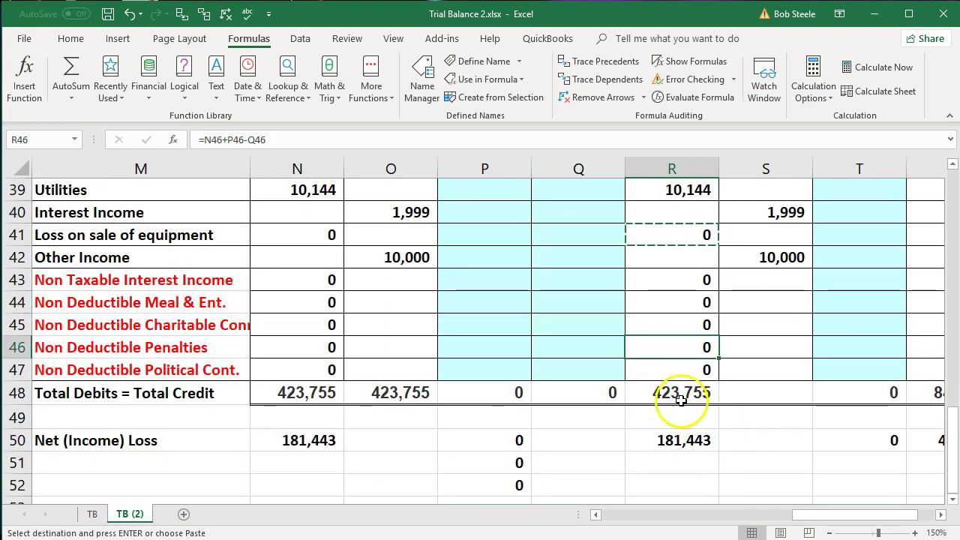
double_click(679, 393)
key(Escape)
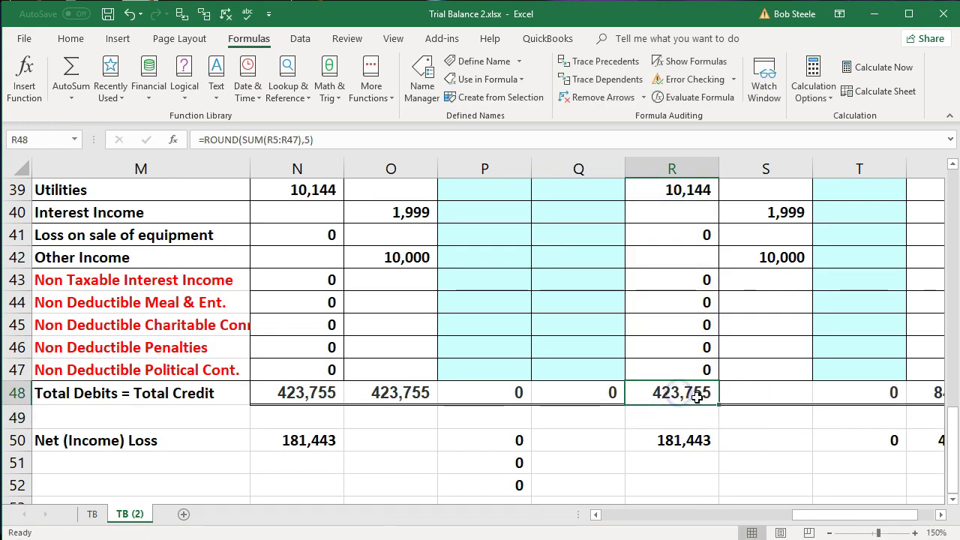
drag(718, 406, 772, 403)
click(678, 393)
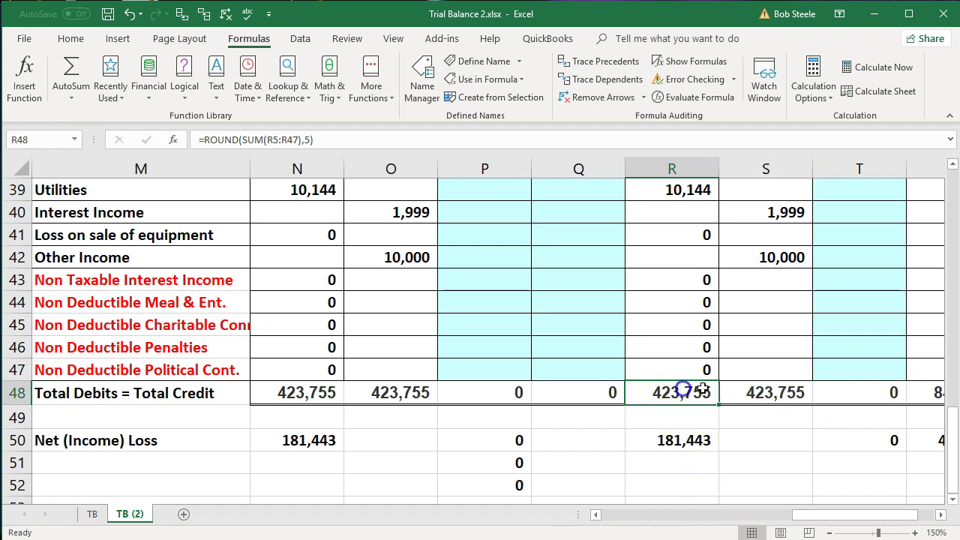
key(Right)
Test the adjusted debit formula with a 1,000 debit adjustment for Accounts Receivable in P6, and clear the entry.
scroll(619, 433, up, 2)
scroll(619, 433, up, 10)
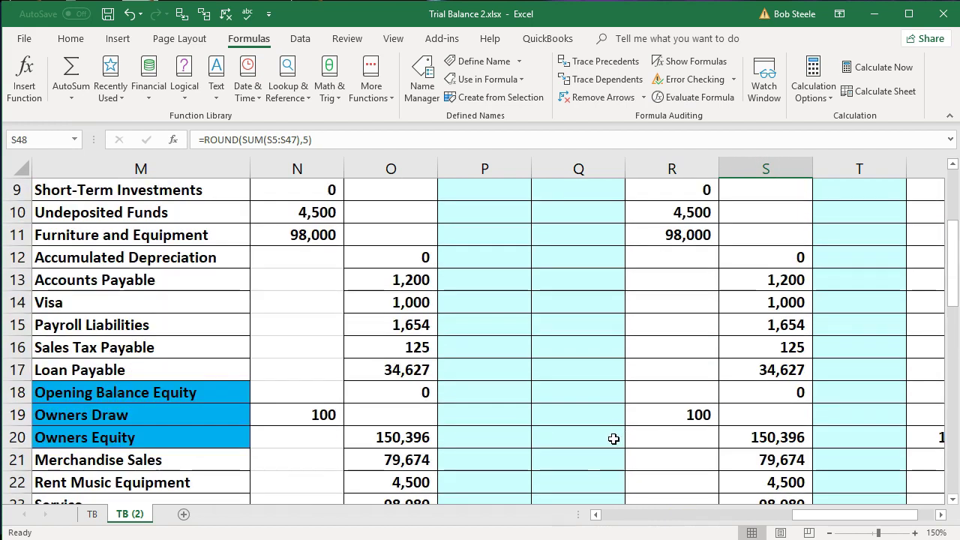
click(488, 256)
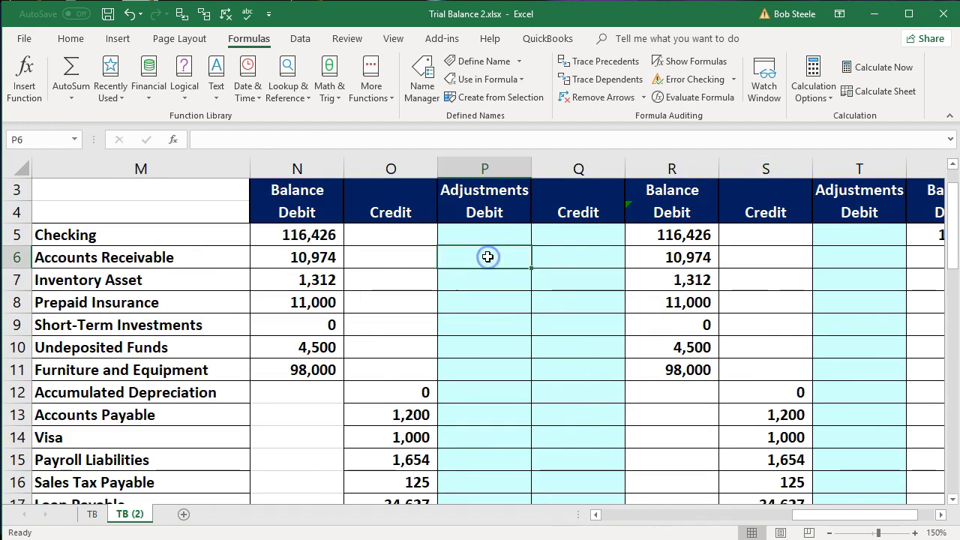
text(00)
key(Return)
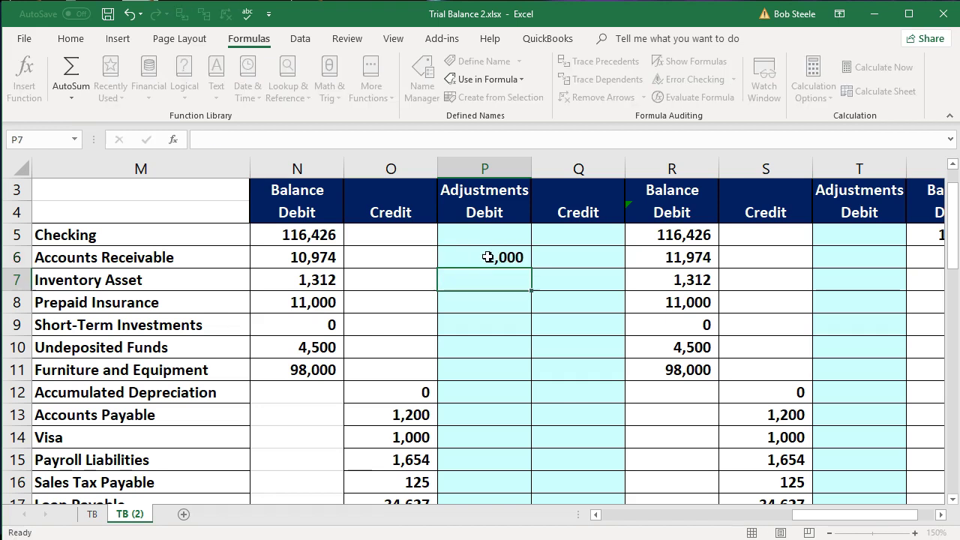
click(488, 257)
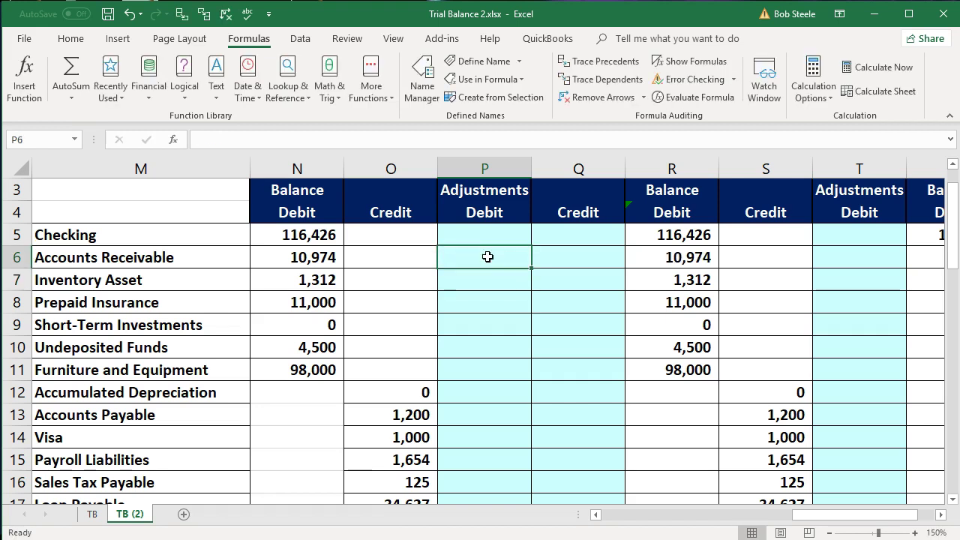
Test a 1,000 credit adjustment for Accounts Receivable in Q6, and clear the entry.
key(Tab)
text(10)
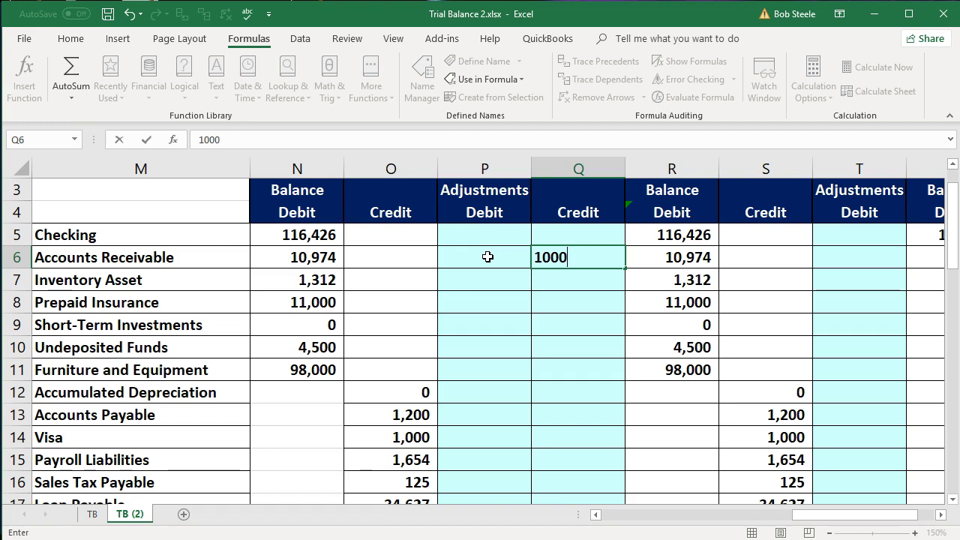
key(Return)
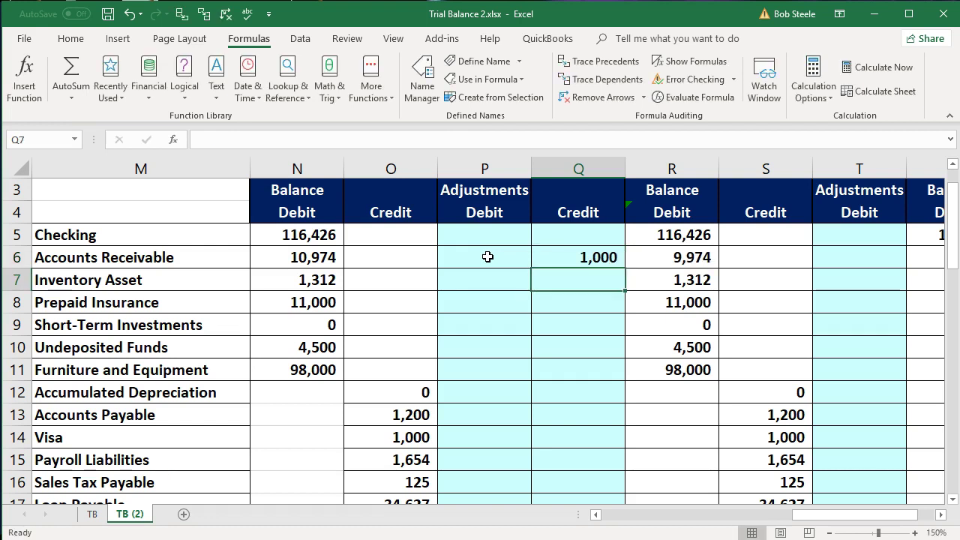
key(Up)
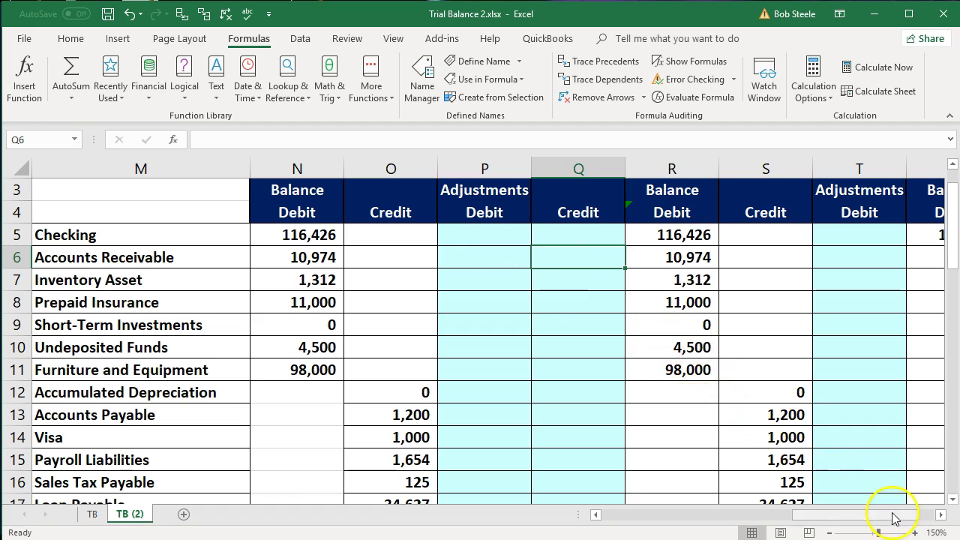
Insert a blank column U between the Tax Adjustments and Tax Trial Balance columns.
click(942, 515)
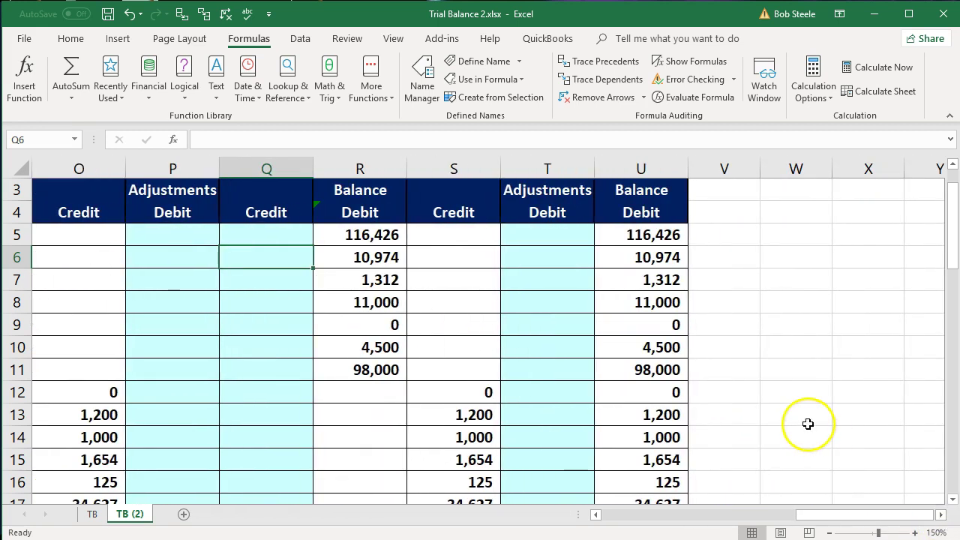
scroll(504, 296, up, 1)
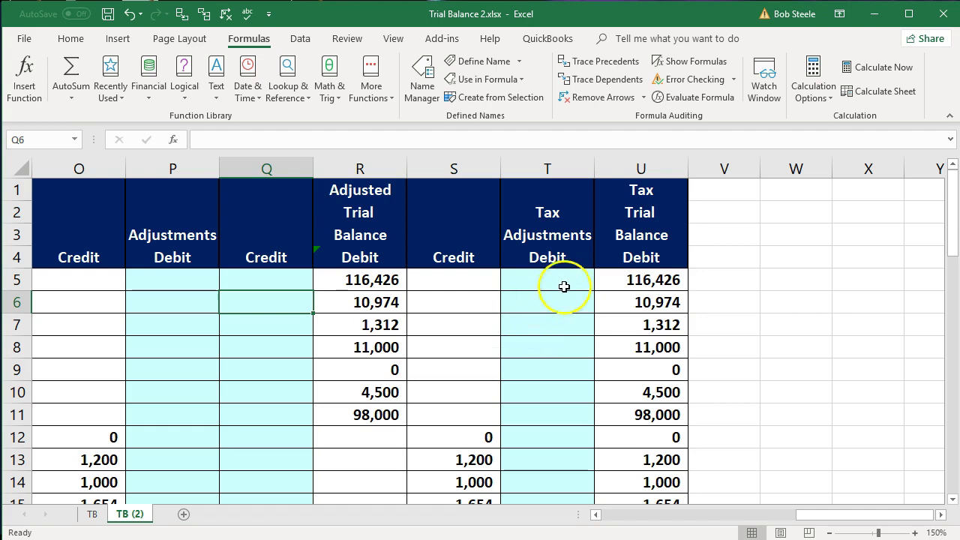
click(624, 170)
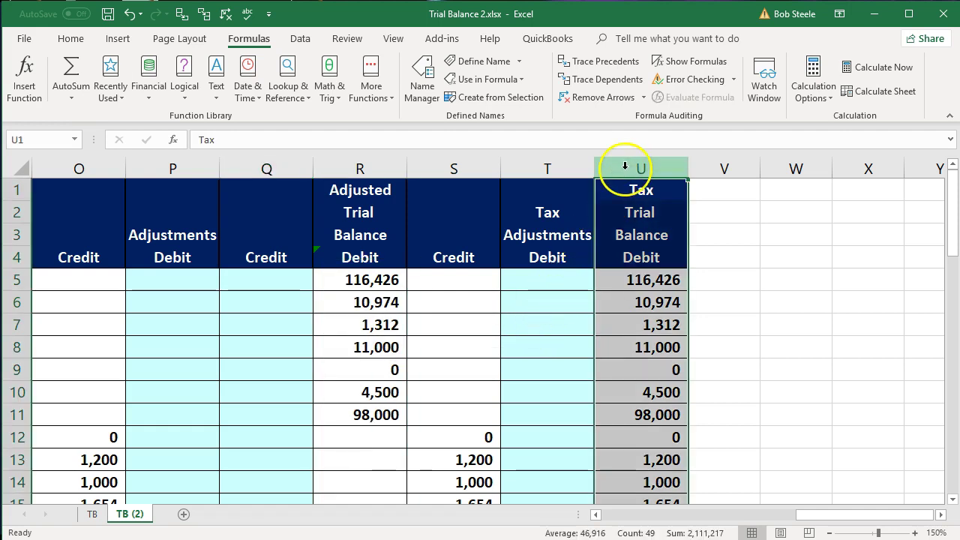
right_click(625, 167)
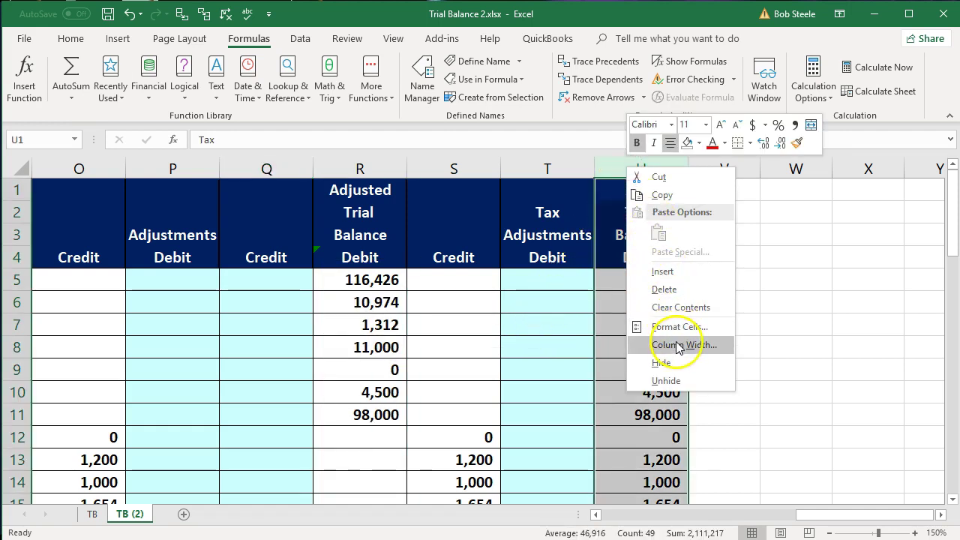
click(667, 271)
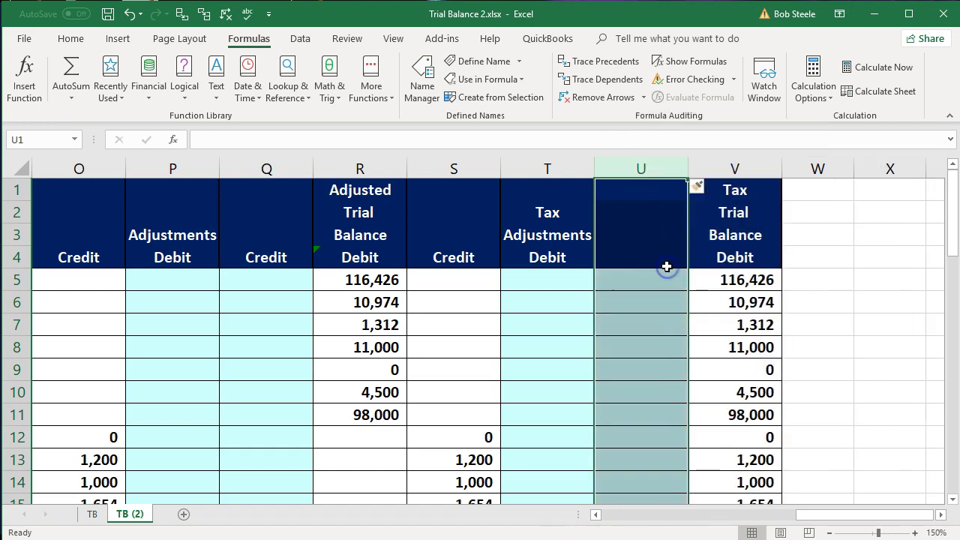
Label the new tax adjustments column Credit in U4 with a formula referencing S4.
click(639, 343)
click(611, 257)
text(+)
key(Left)
key(Left)
key(Return)
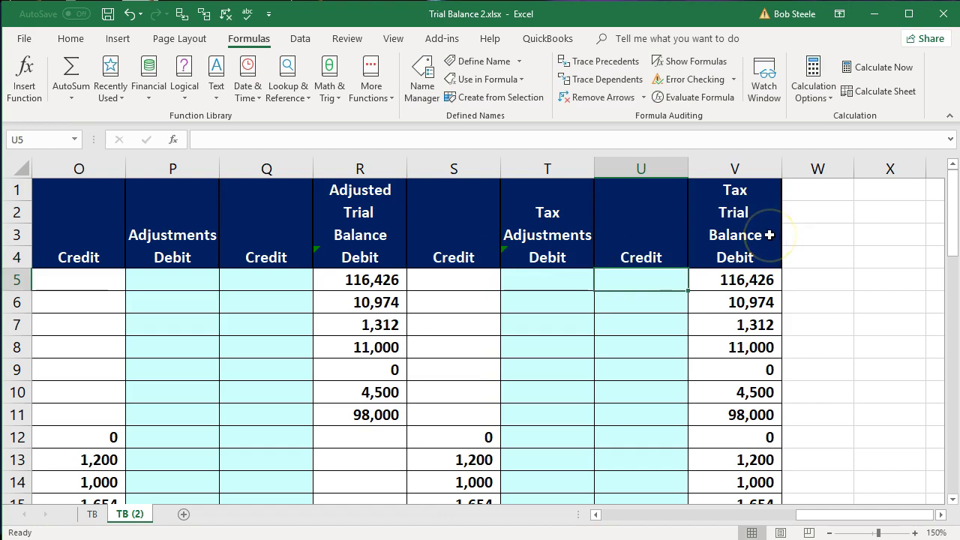
Insert a formatted column W directly after the Tax Trial Balance Debit column.
click(802, 167)
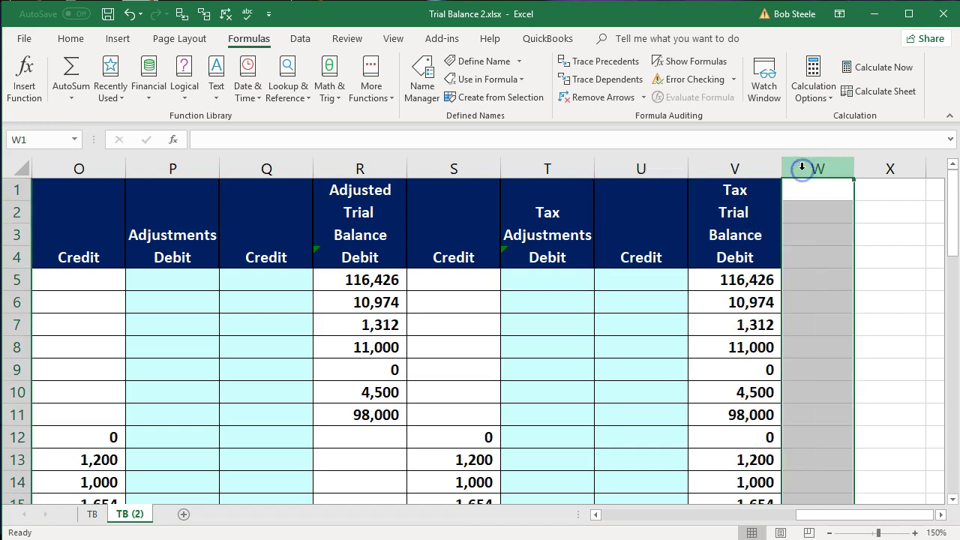
right_click(817, 229)
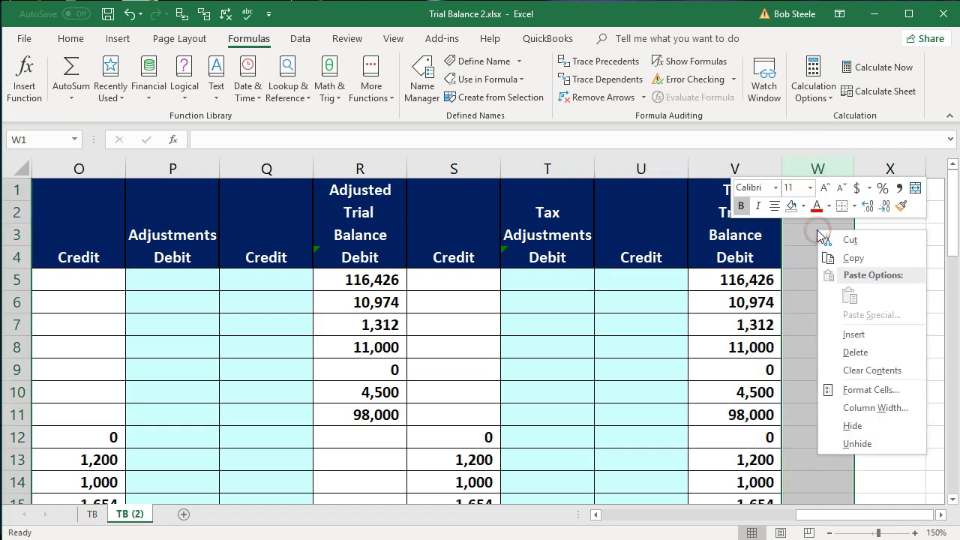
click(853, 331)
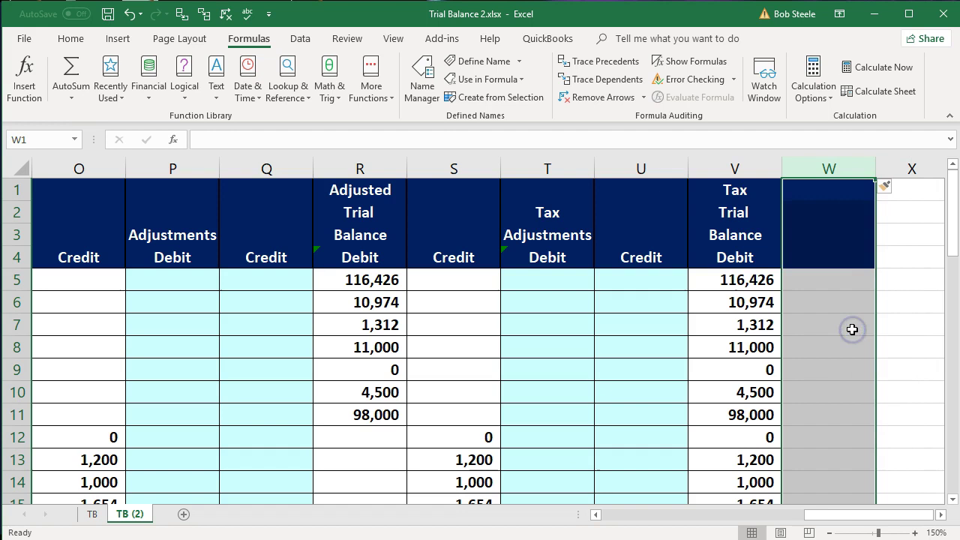
click(800, 329)
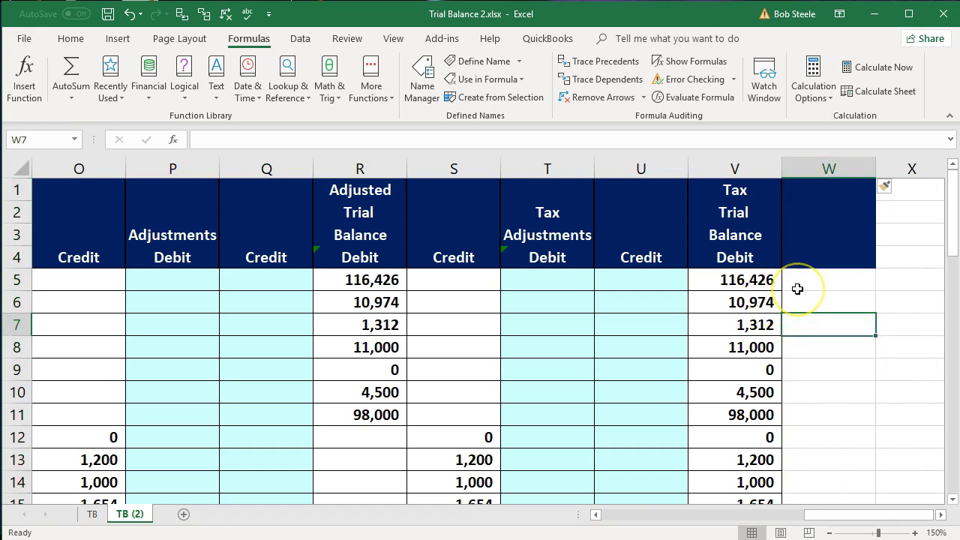
Clear the existing sum formulas from the Tax Trial Balance Debit cells V5:V47.
scroll(798, 289, down, 1)
scroll(798, 289, up, 1)
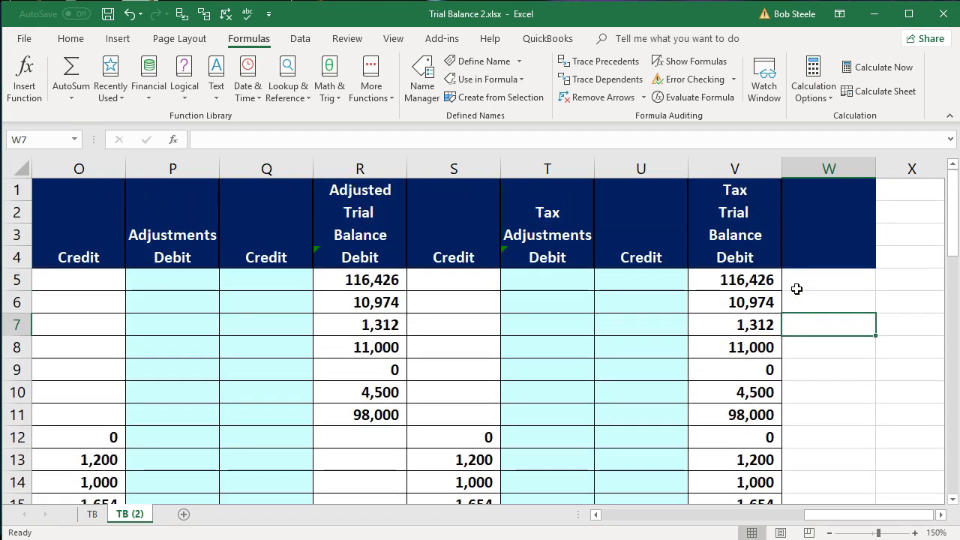
drag(765, 281, 740, 415)
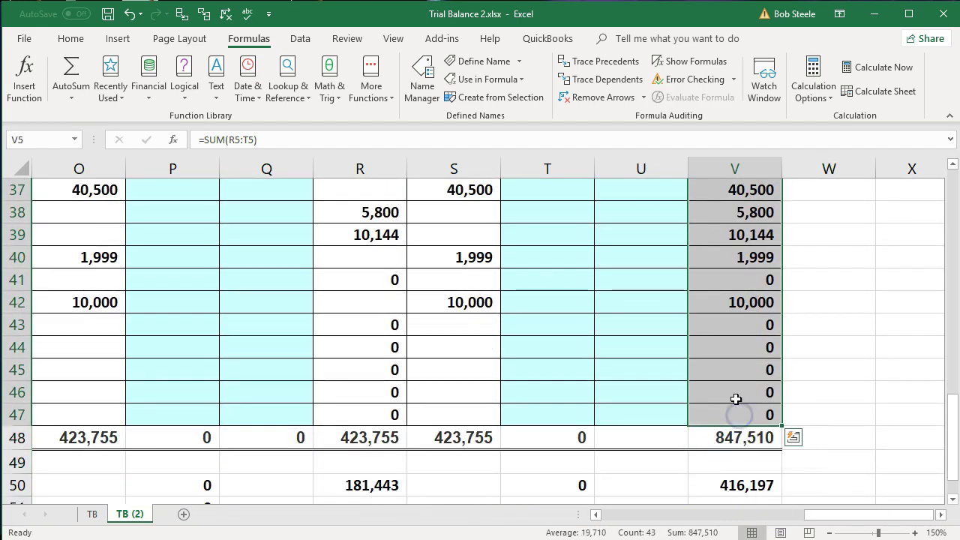
key(Delete)
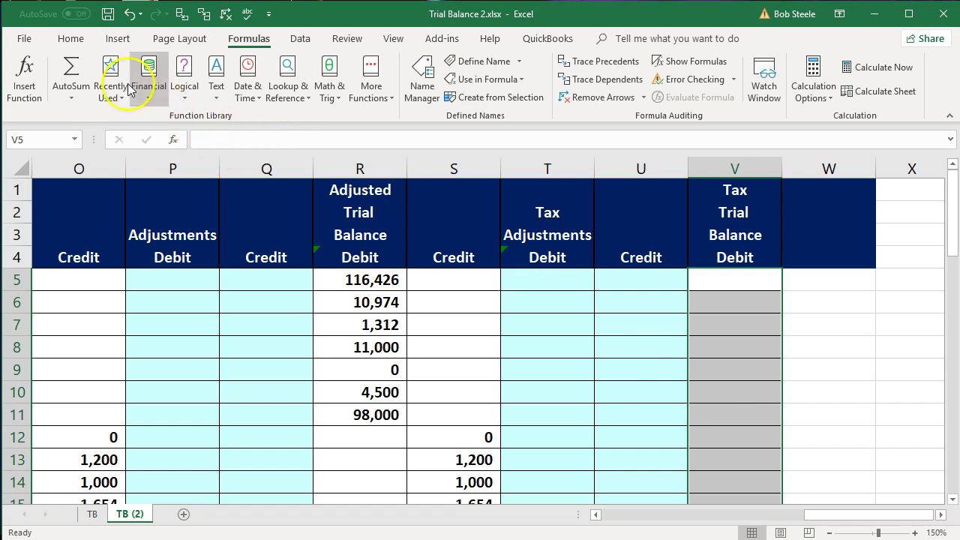
Copy the cell formatting of V5:V47 to the new column's cells W5:W47.
click(71, 41)
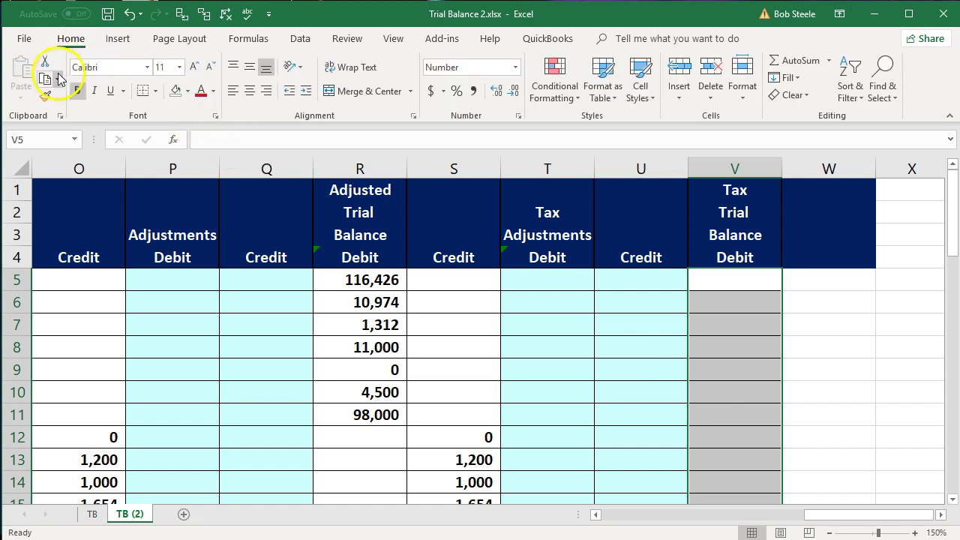
click(45, 95)
click(819, 281)
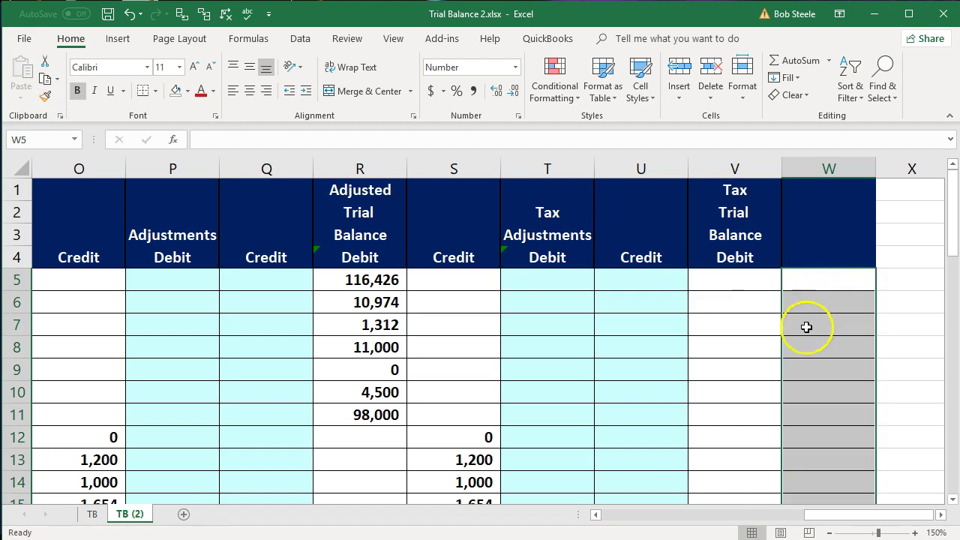
Copy the adjusted trial balance debit and credit formulas in R5:S47 to the tax trial balance columns starting at V5.
click(727, 283)
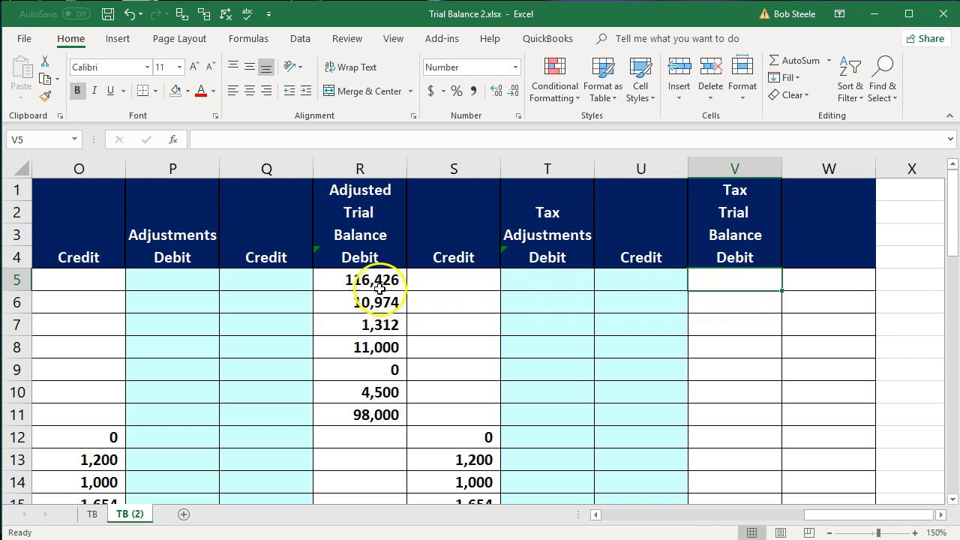
drag(373, 281, 437, 434)
key(ctrl+c)
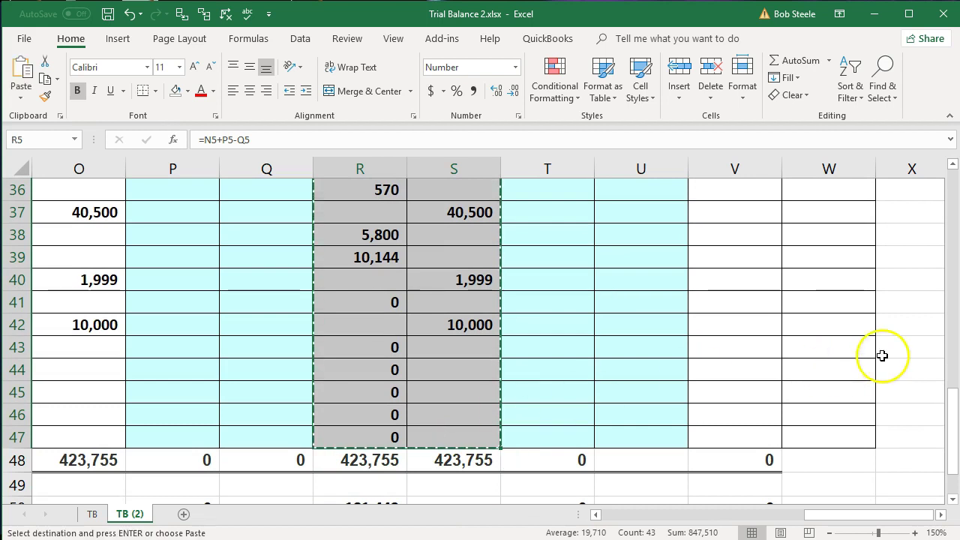
scroll(836, 360, up, 12)
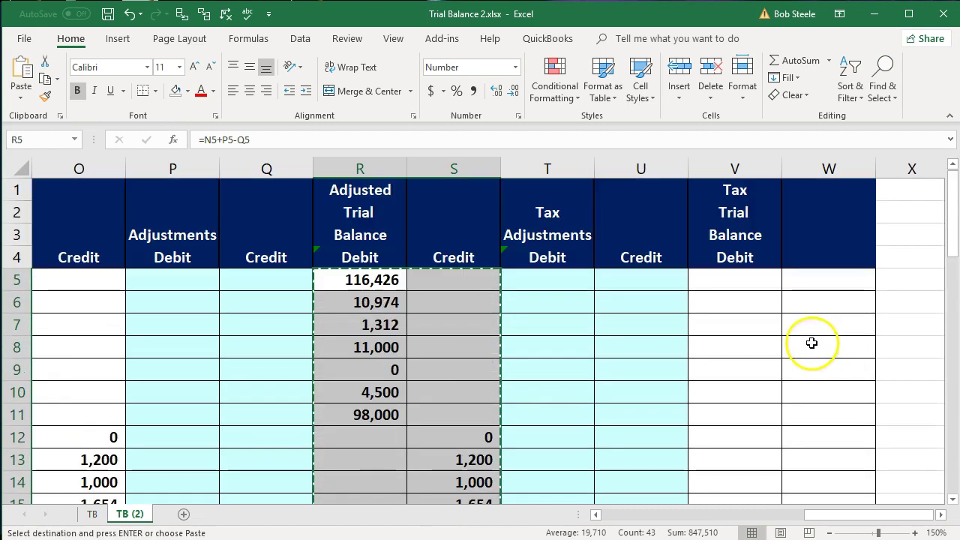
right_click(718, 279)
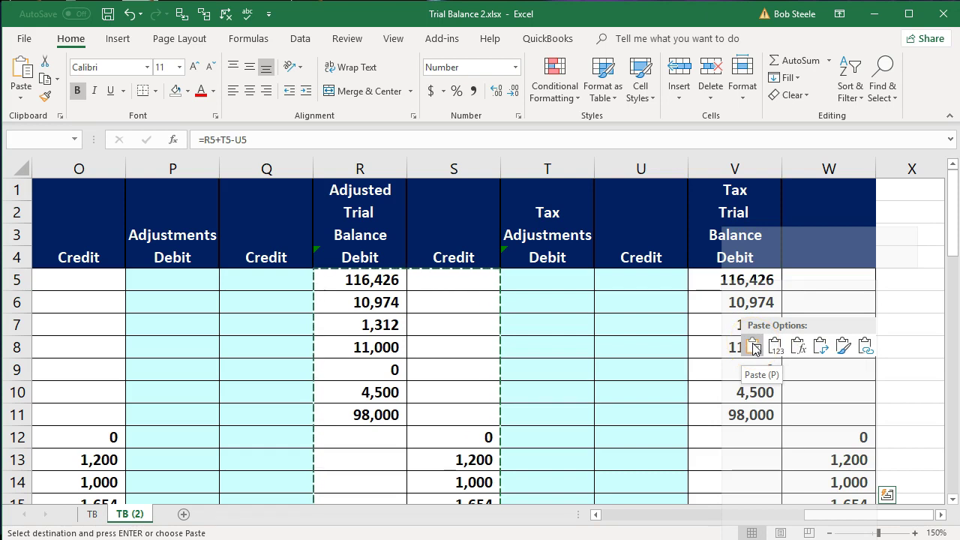
click(754, 346)
Check the pasted tax trial balance formulas in V10 and W13, and review the rows below.
click(745, 386)
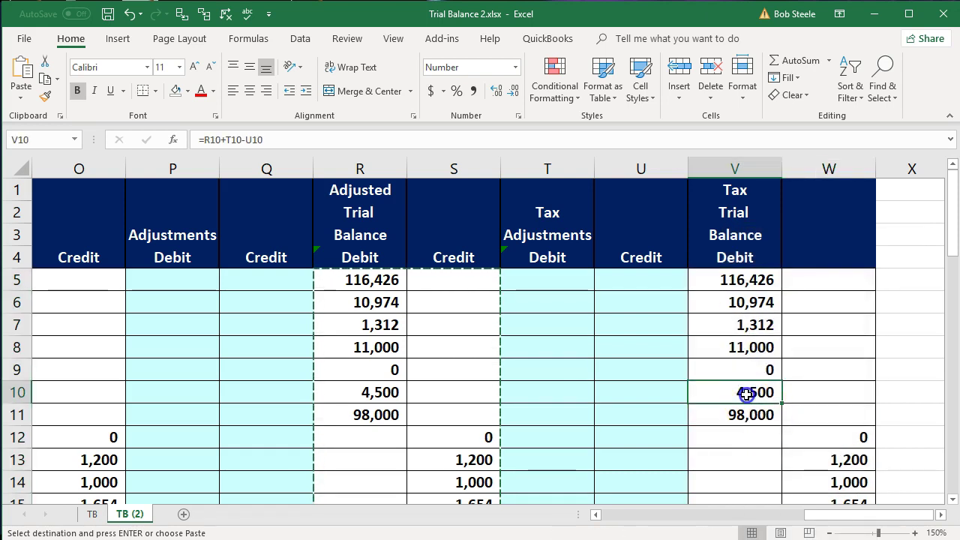
double_click(746, 392)
key(Return)
scroll(800, 398, down, 1)
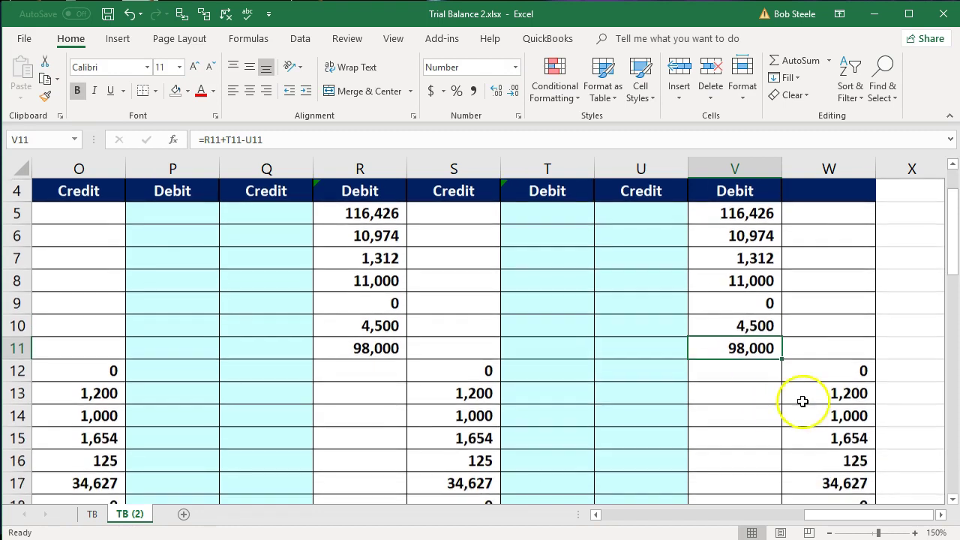
double_click(830, 397)
key(Return)
scroll(825, 395, down, 5)
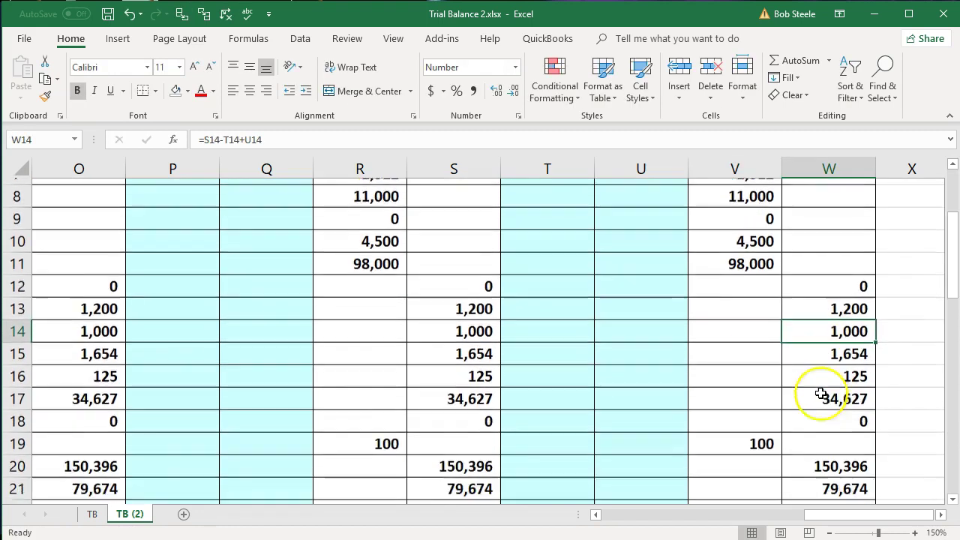
scroll(820, 393, down, 7)
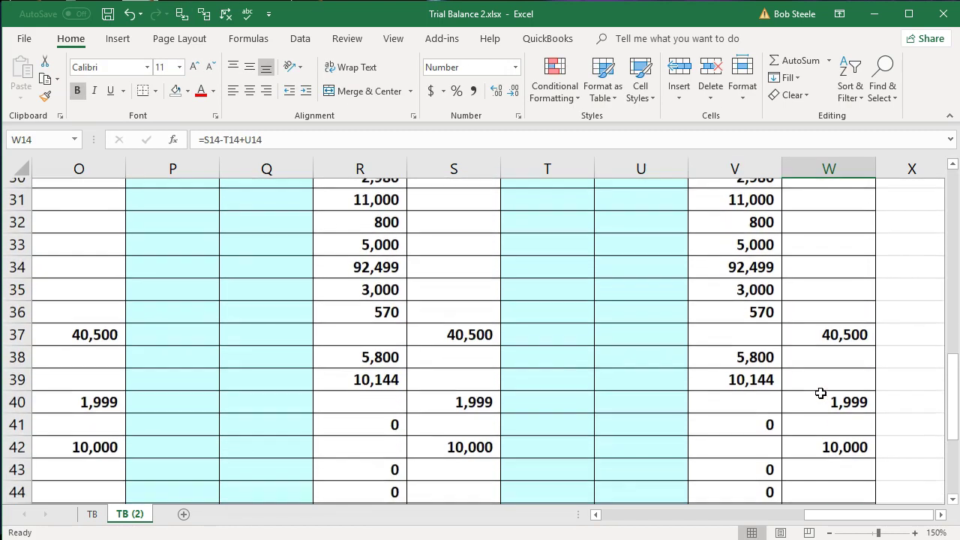
Extend the row 48 total formulas from V48 into W48 and from T48 into U48.
click(770, 371)
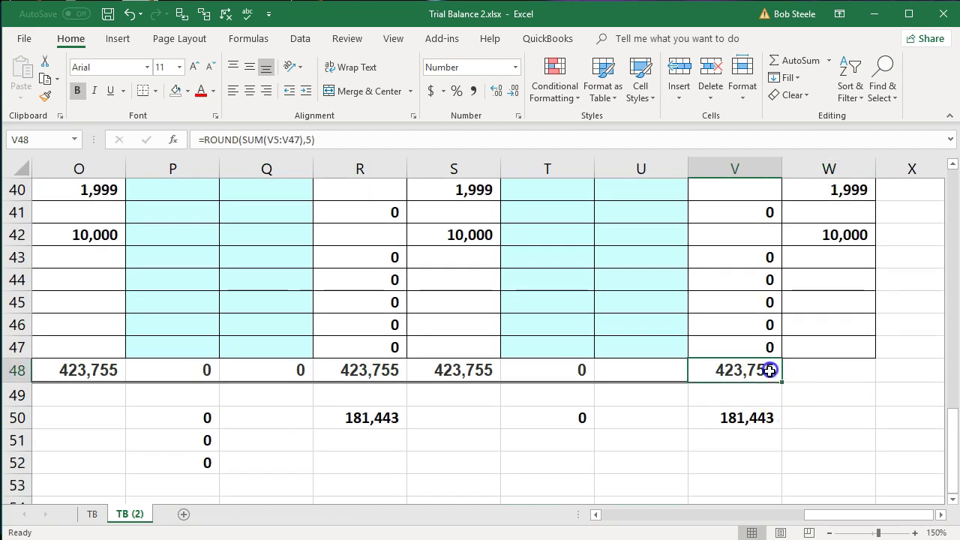
drag(783, 383, 783, 383)
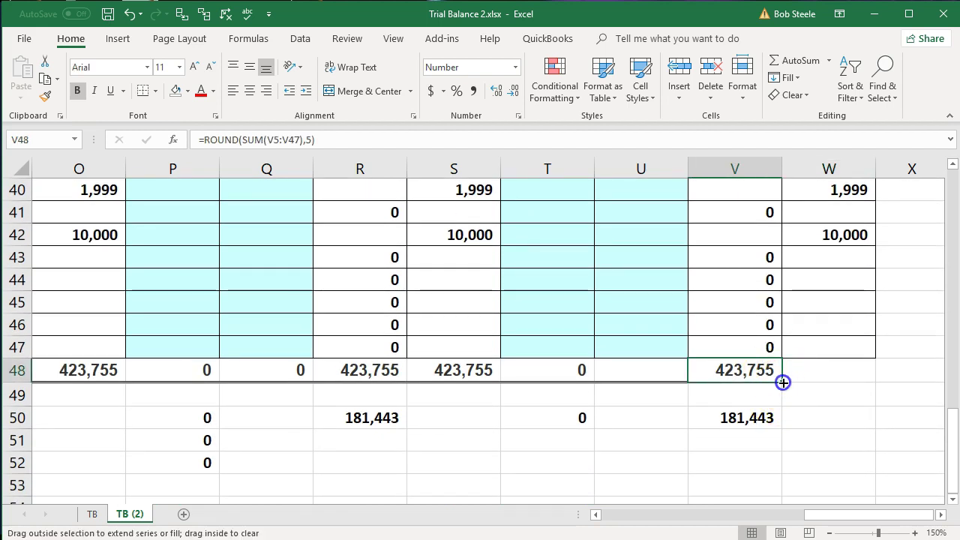
drag(847, 381, 836, 384)
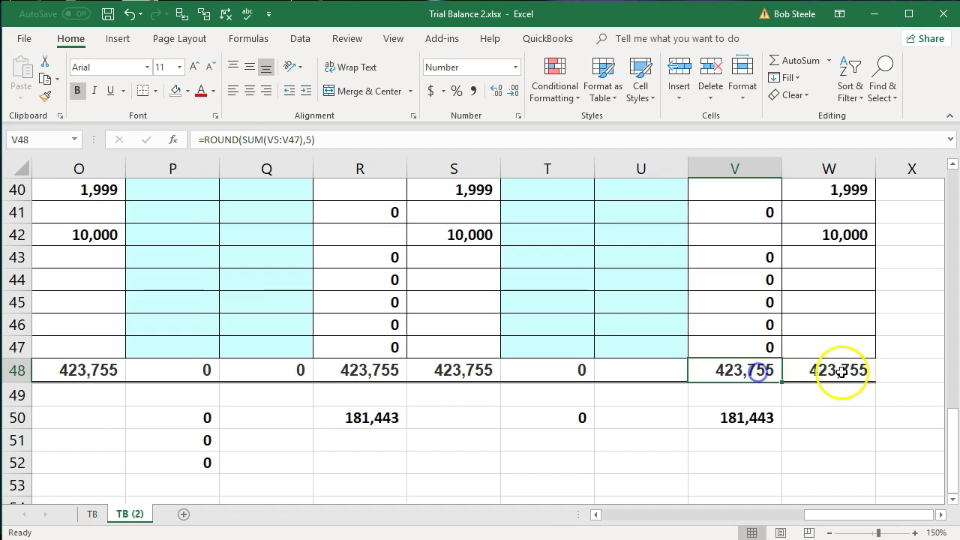
click(833, 383)
click(565, 372)
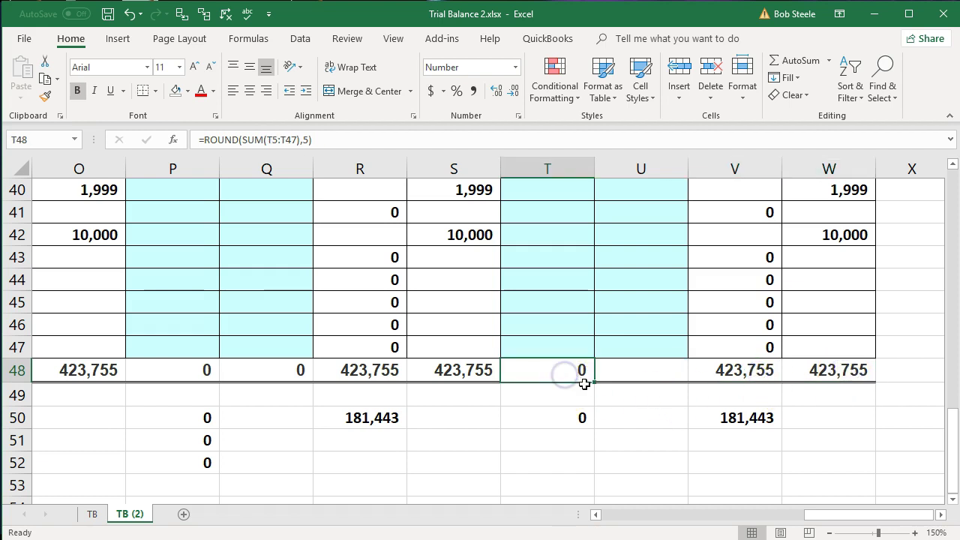
drag(595, 385, 594, 385)
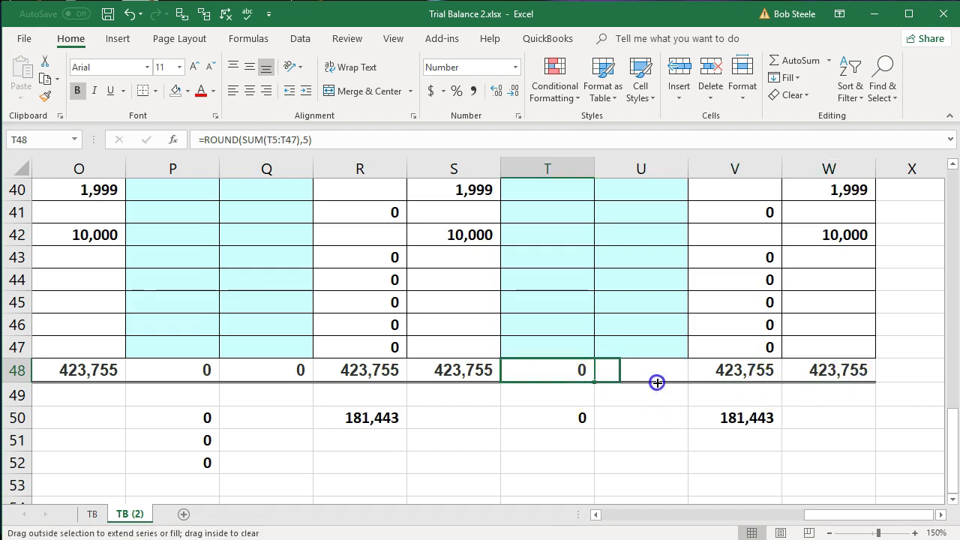
drag(661, 383, 662, 383)
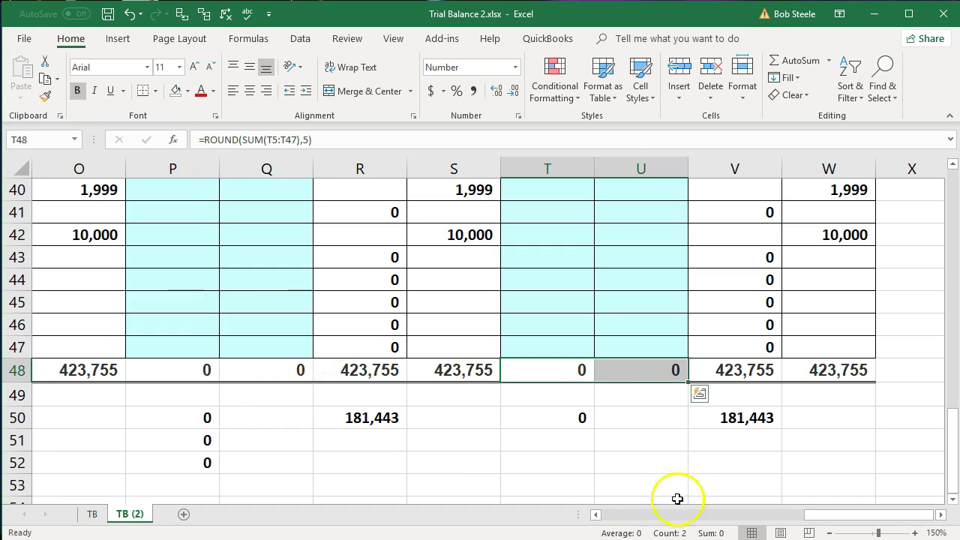
Apply all borders to the unadjusted trial balance debit and credit cells N12:O18.
click(594, 515)
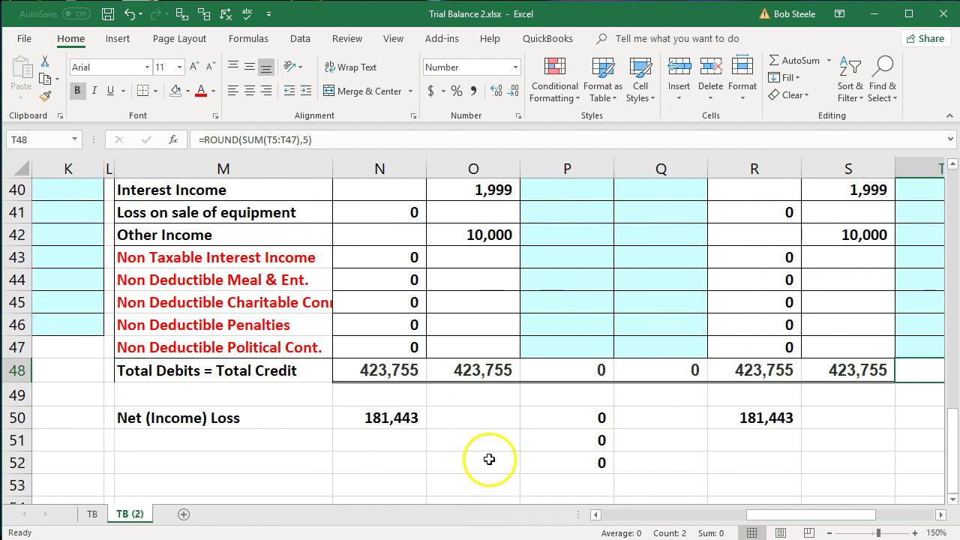
scroll(546, 446, up, 1)
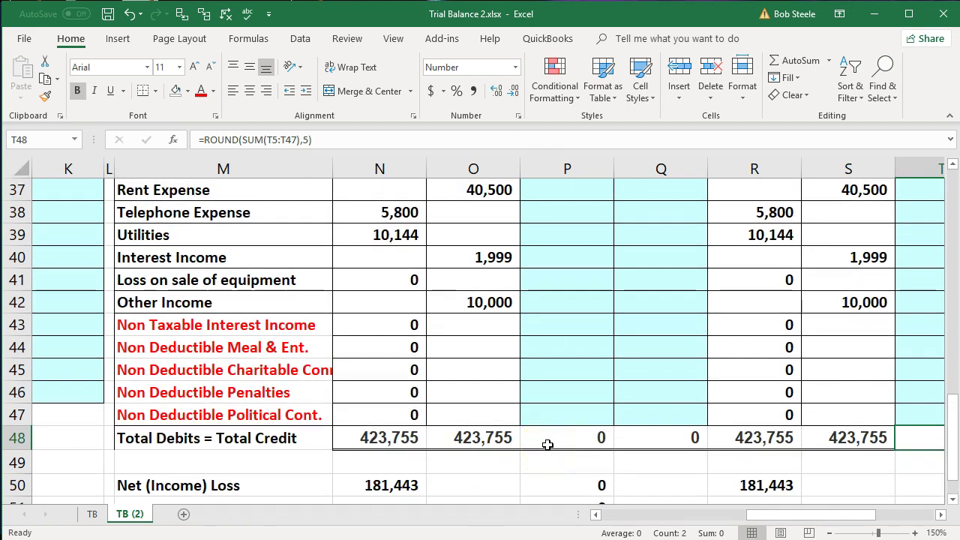
scroll(547, 445, up, 11)
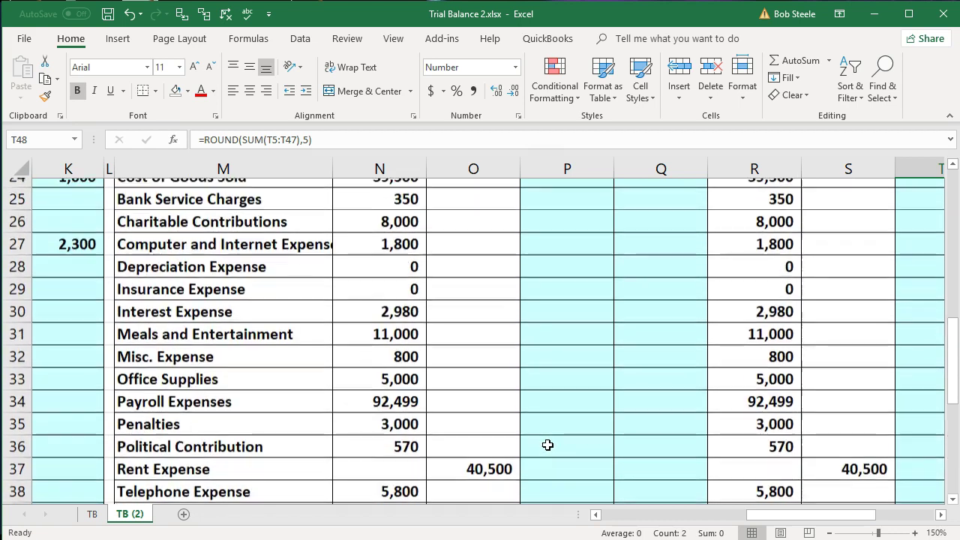
drag(398, 373, 456, 389)
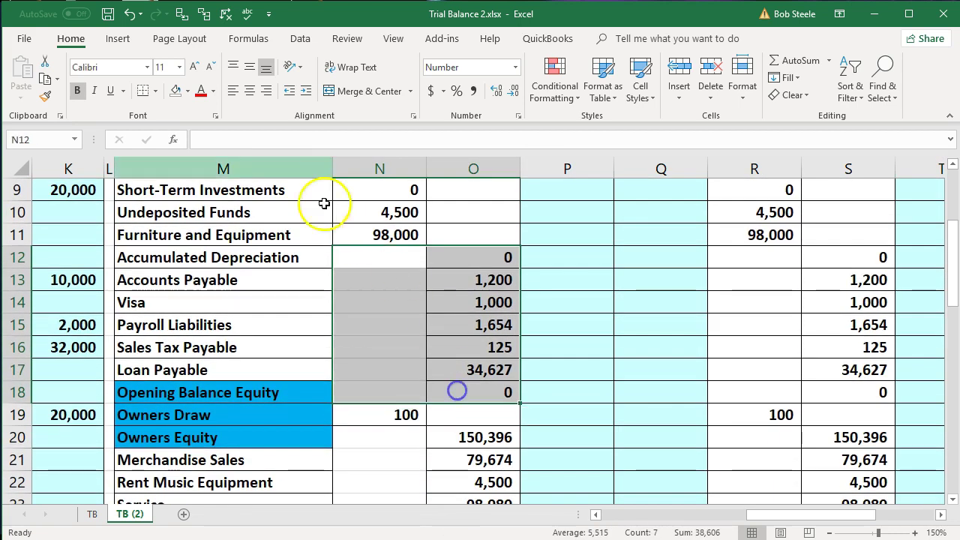
click(155, 90)
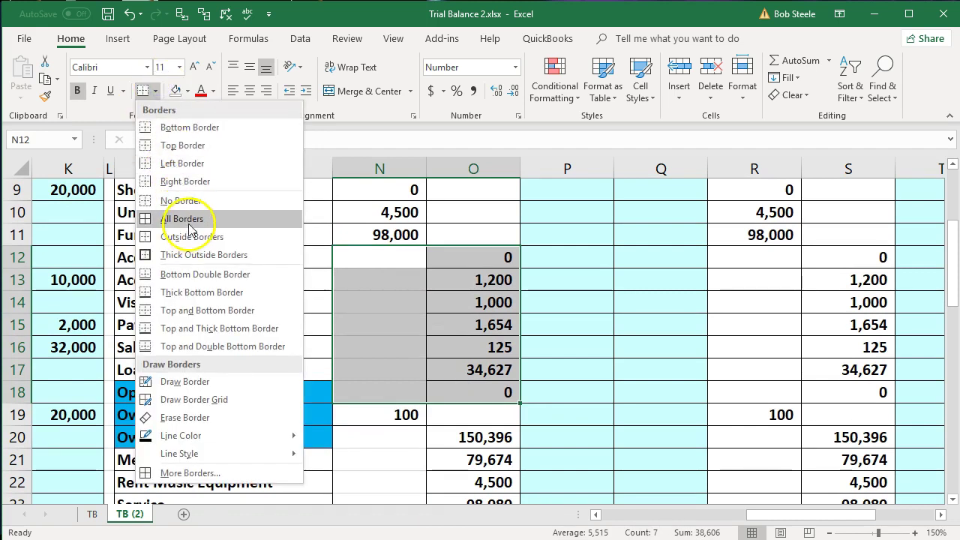
click(182, 218)
Apply all borders to the remaining unbordered debit and credit cells in columns N and O, from row 20 down.
click(443, 366)
scroll(443, 366, down, 3)
drag(375, 237, 445, 360)
click(142, 91)
click(263, 280)
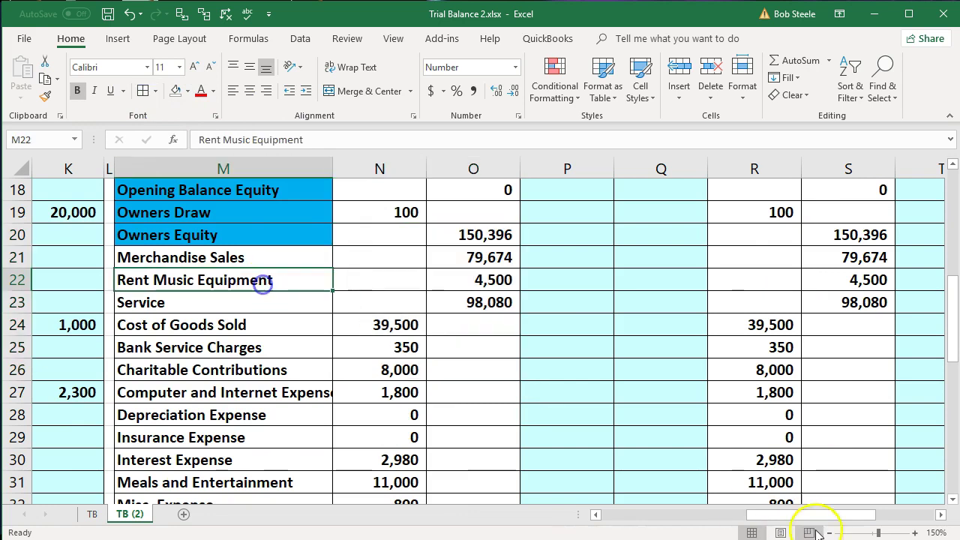
Examine adjusting entry 1 for Rent Expense and Rent Music Equipment, and locate the Rent Expense row in the trial balance.
drag(825, 514, 610, 516)
scroll(307, 362, up, 6)
drag(272, 278, 390, 298)
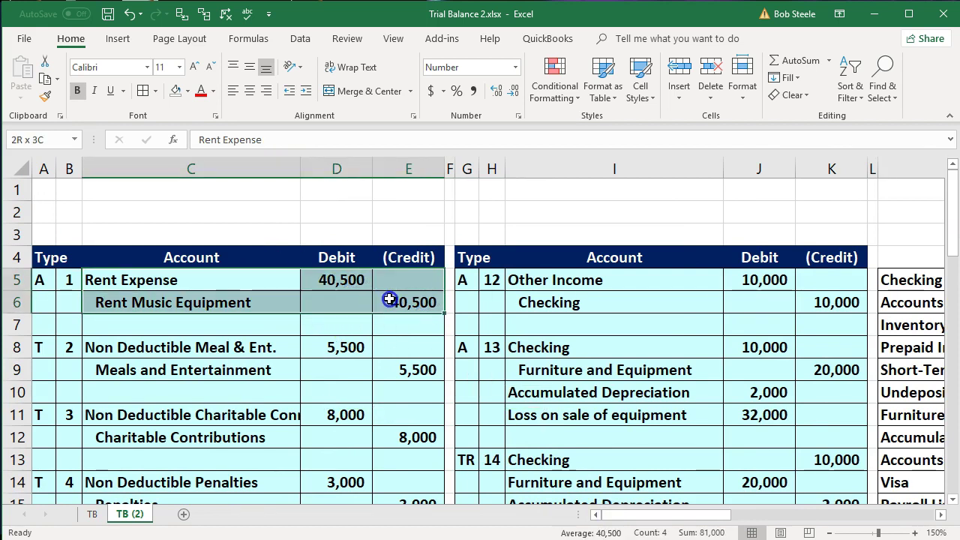
click(572, 319)
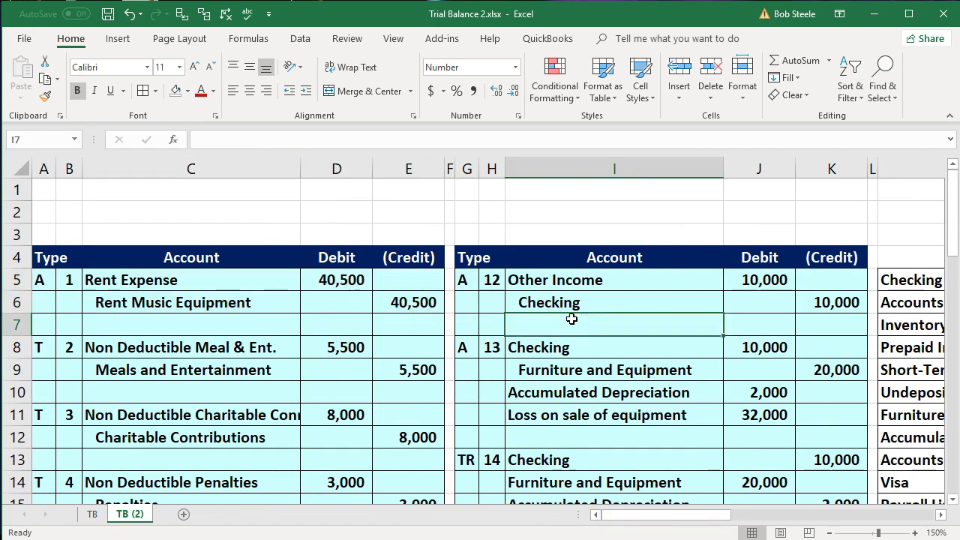
key(Right)
key(Right)
key(Right)
key(Right)
key(Right)
key(Right)
key(Right)
key(Right)
key(Right)
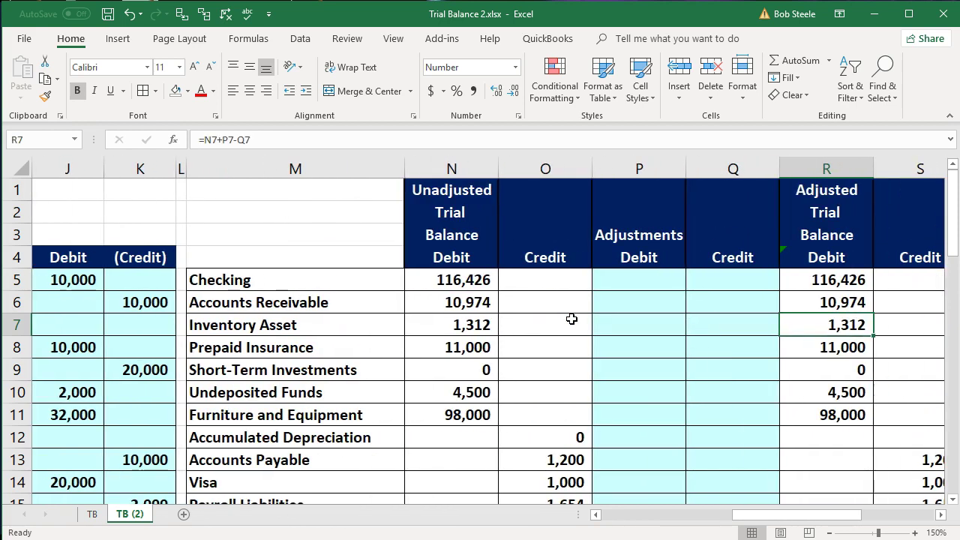
scroll(572, 319, down, 4)
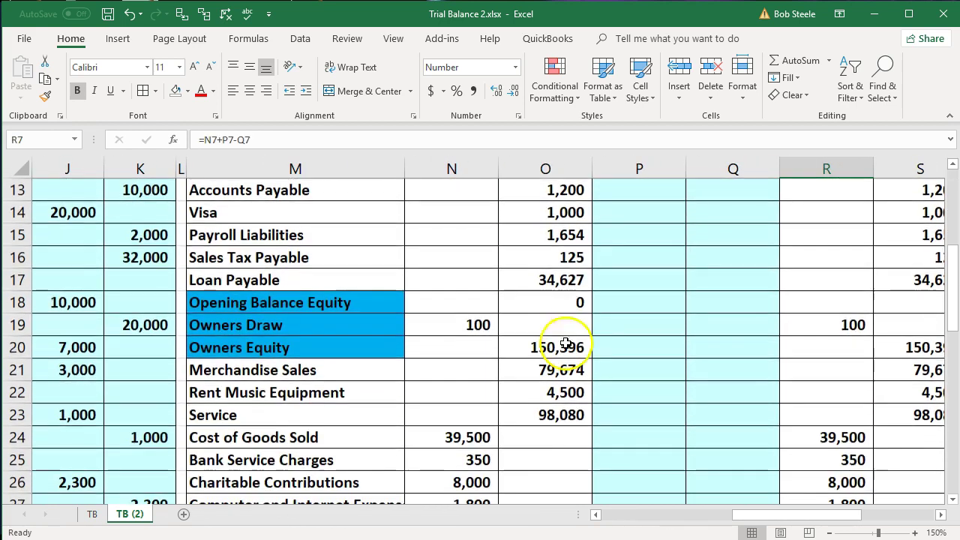
scroll(505, 402, down, 3)
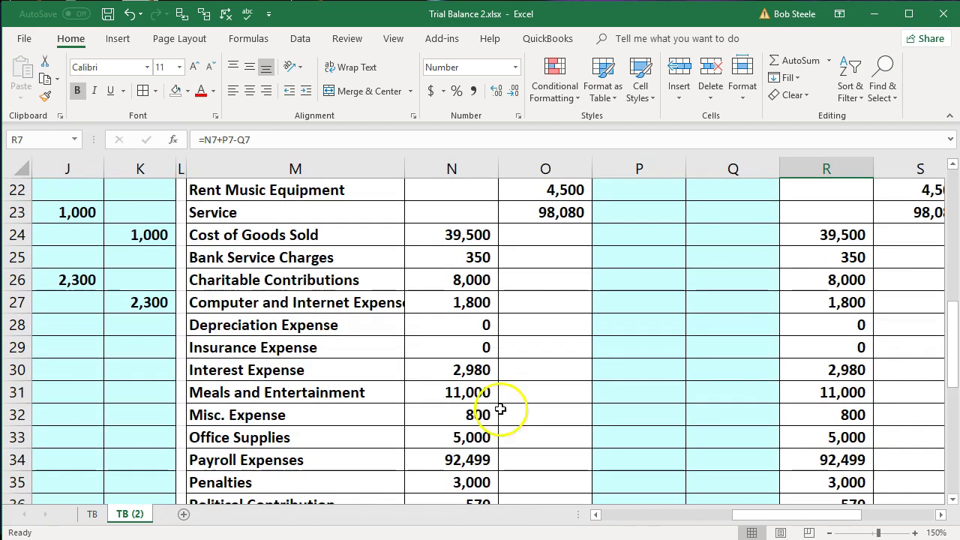
scroll(409, 432, down, 1)
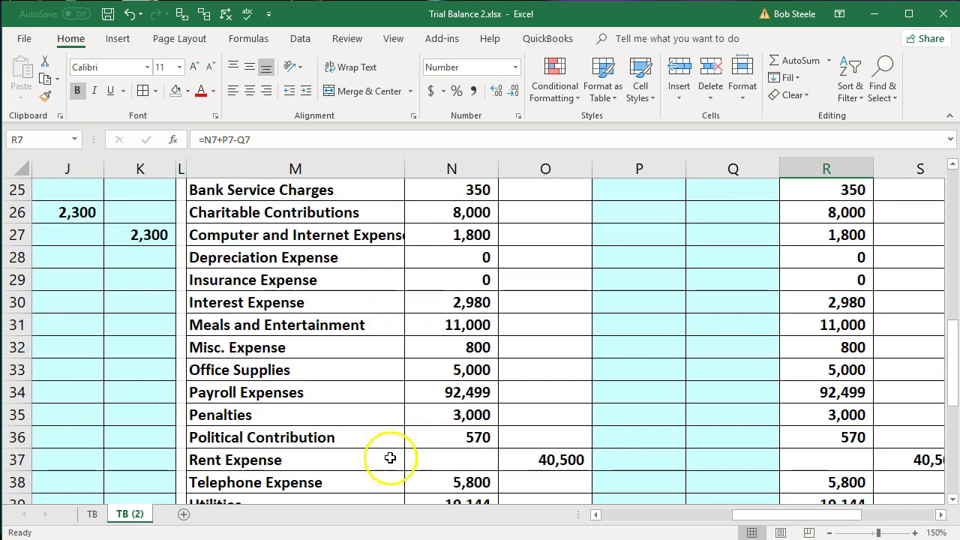
Post the Rent Expense adjustment in debit cell P37 by linking it to entry 1's debit amount in D5, and check the totals.
click(722, 458)
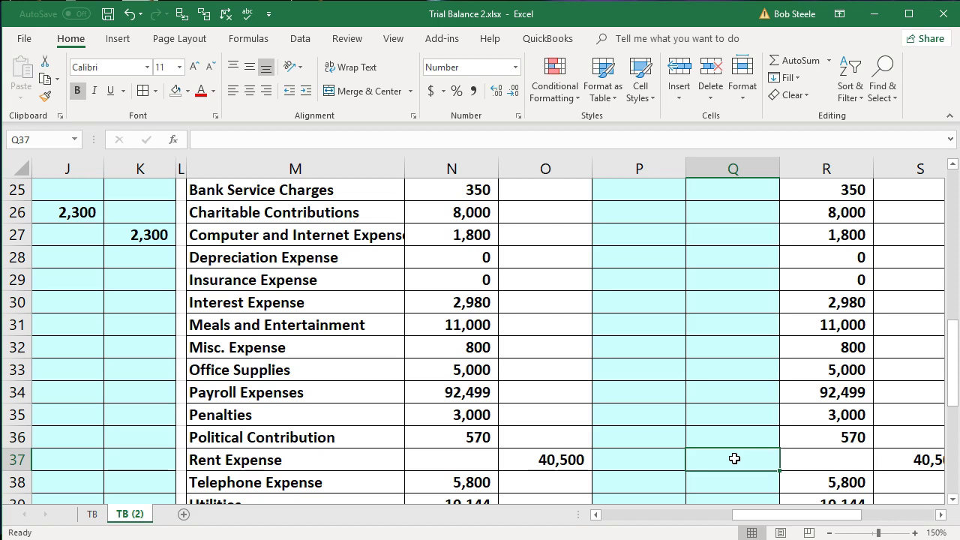
drag(734, 458, 735, 459)
text(=)
key(Left)
key(Left)
key(Left)
key(Left)
key(Left)
key(Left)
key(Left)
key(Left)
key(Left)
key(Left)
key(Left)
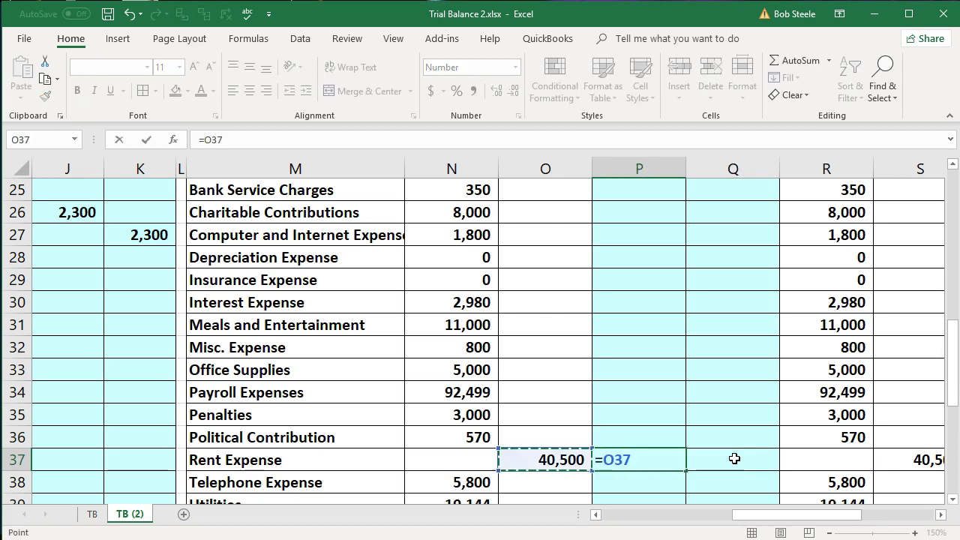
key(Left)
key(Left)
key(Up)
key(Up)
key(Up)
key(Up)
key(Up)
key(Up)
key(Up)
key(Up)
key(Up)
key(Up)
key(Up)
key(Up)
key(Up)
key(Up)
key(Up)
key(Up)
key(Up)
key(Up)
key(Up)
key(Up)
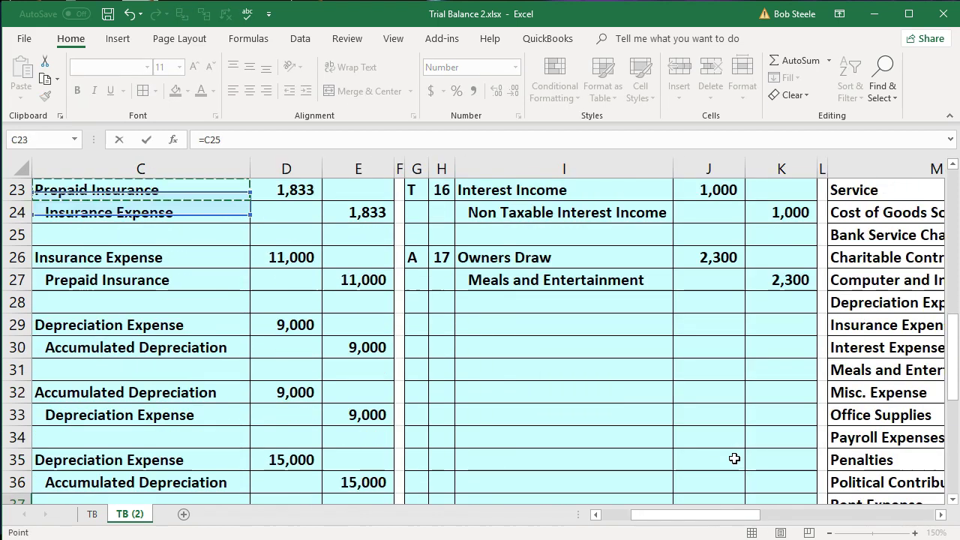
key(Left)
key(Up)
key(Up)
key(Up)
key(Up)
key(Up)
key(Up)
key(Up)
key(Up)
key(Up)
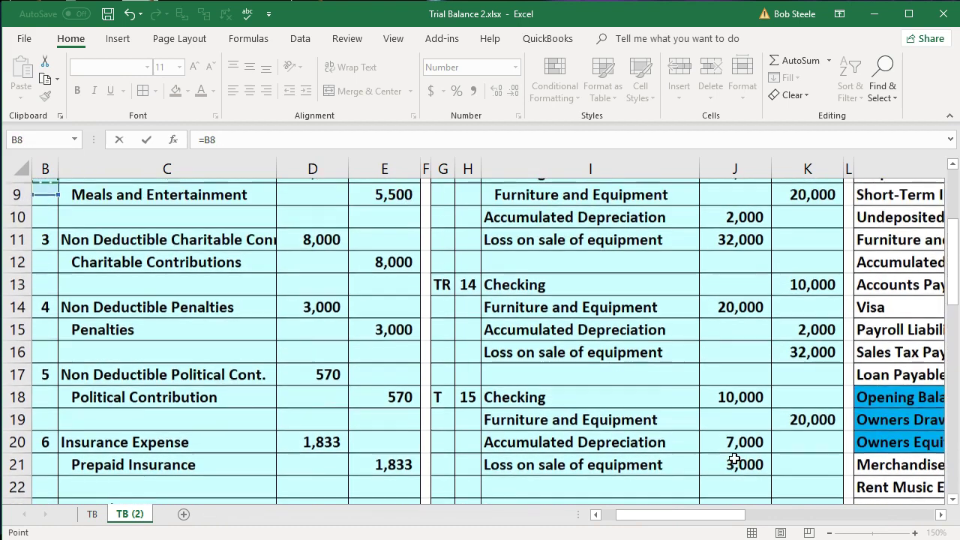
key(Up)
key(Up)
key(Up)
key(Down)
key(Down)
key(Right)
key(Right)
key(Right)
key(Left)
key(Return)
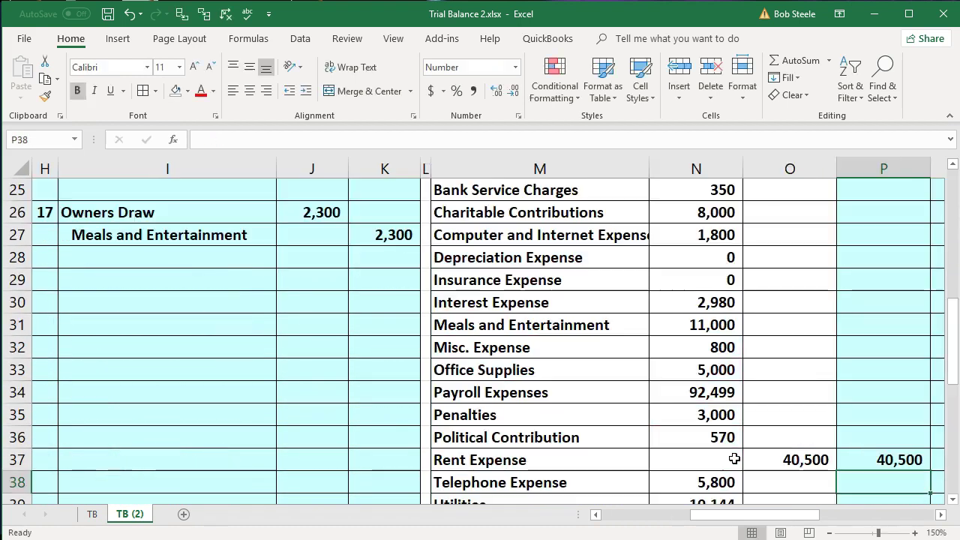
key(Right)
key(Right)
key(Right)
scroll(738, 460, down, 4)
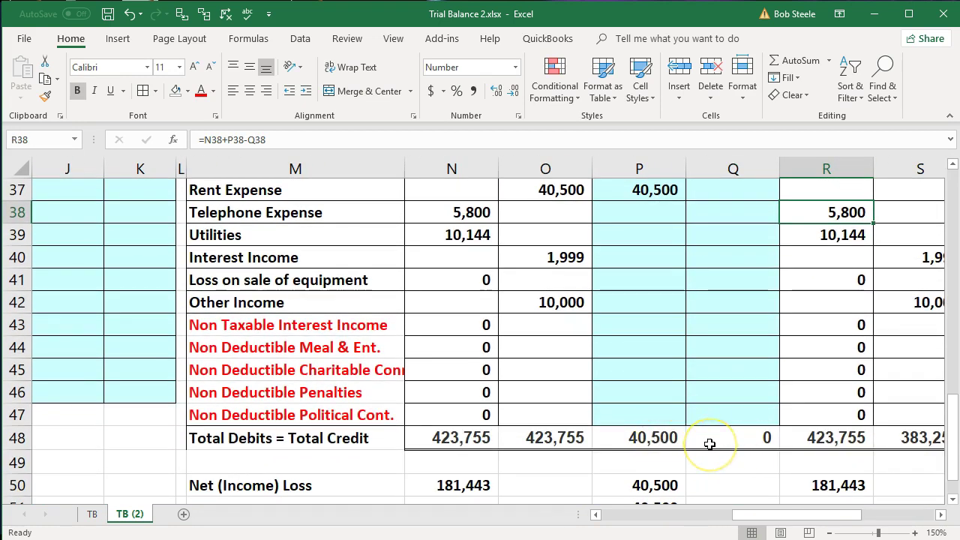
Post the Rent Music Equipment adjustment in credit cell Q22 by linking it to entry 1's credit amount in E6.
scroll(710, 444, up, 6)
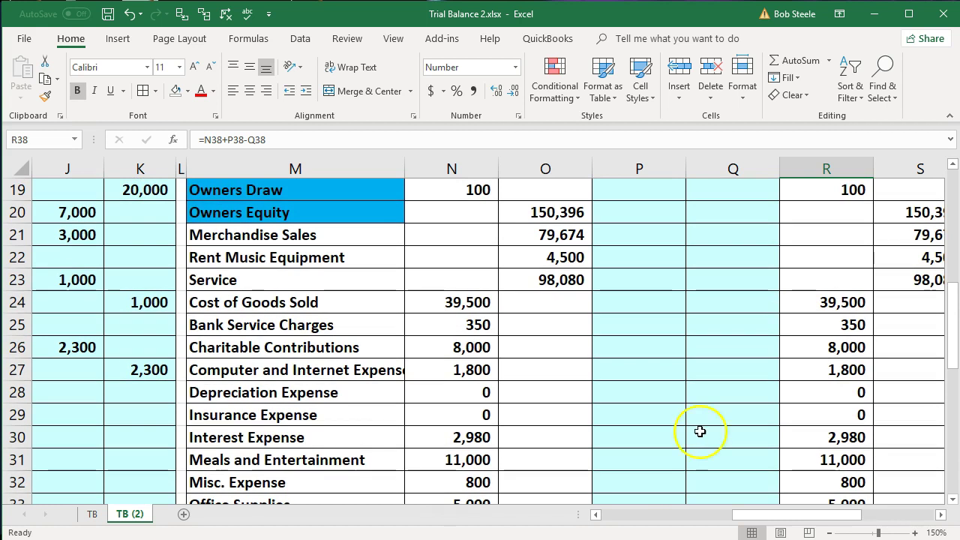
click(409, 264)
key(Left)
key(Right)
key(Right)
key(Right)
key(Right)
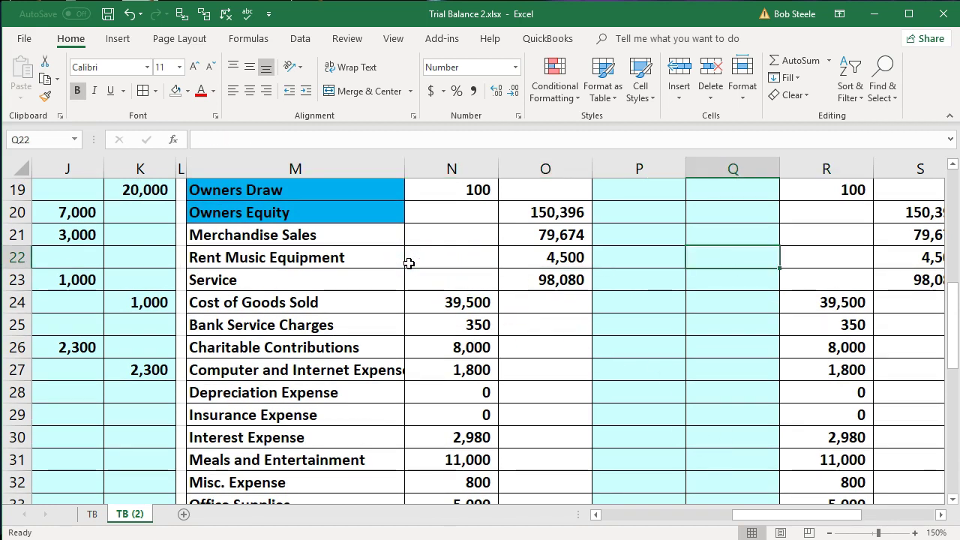
text(=)
key(Left)
key(Left)
key(Left)
key(Left)
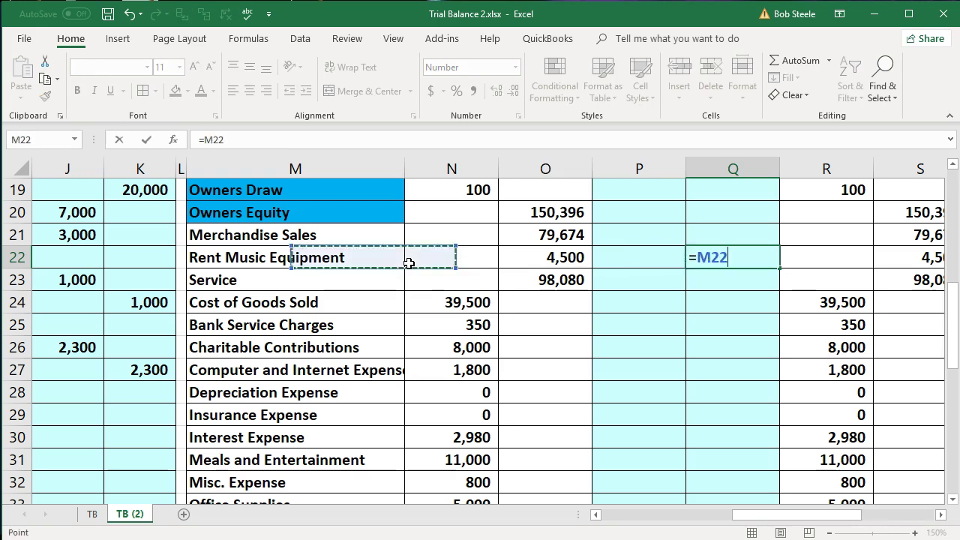
key(ctrl+Left)
key(Up)
key(Up)
key(Up)
key(Up)
key(Up)
key(Up)
key(Up)
key(Up)
key(Up)
key(Up)
key(Up)
key(Up)
key(Up)
key(Up)
key(Up)
key(Up)
key(Up)
key(Up)
key(Up)
key(Up)
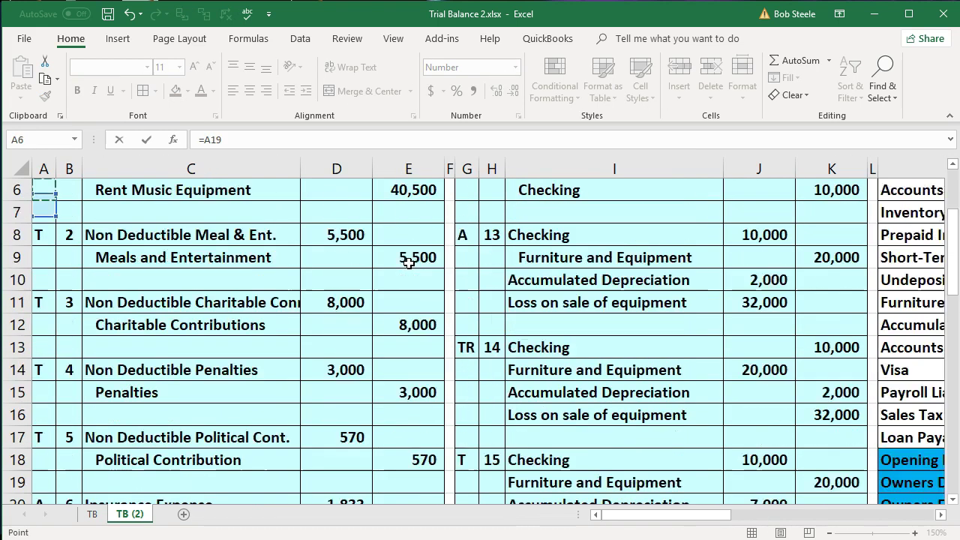
key(Down)
key(Right)
key(Right)
key(Right)
key(Right)
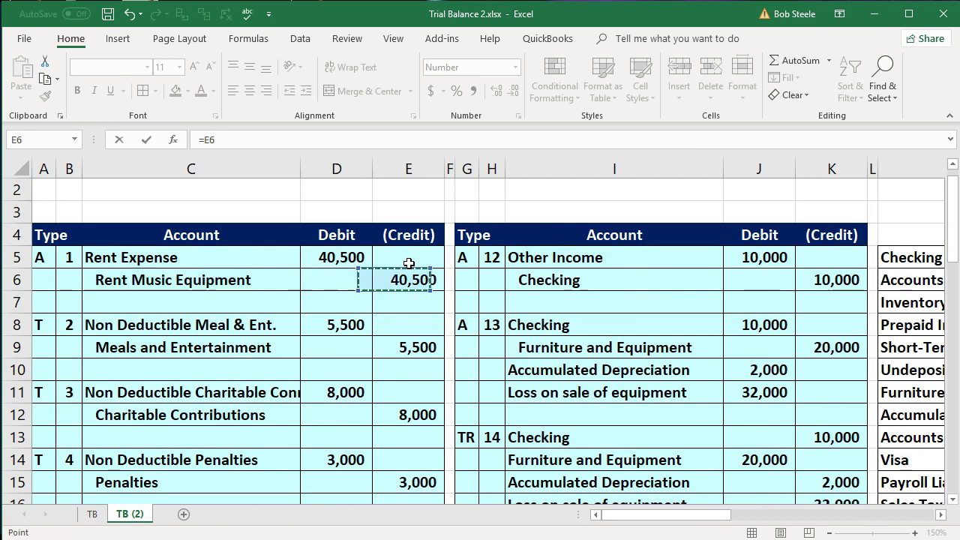
key(Return)
Check the debit and credit totals in row 48 for the adjustments and adjusted trial balance columns.
key(Right)
key(Right)
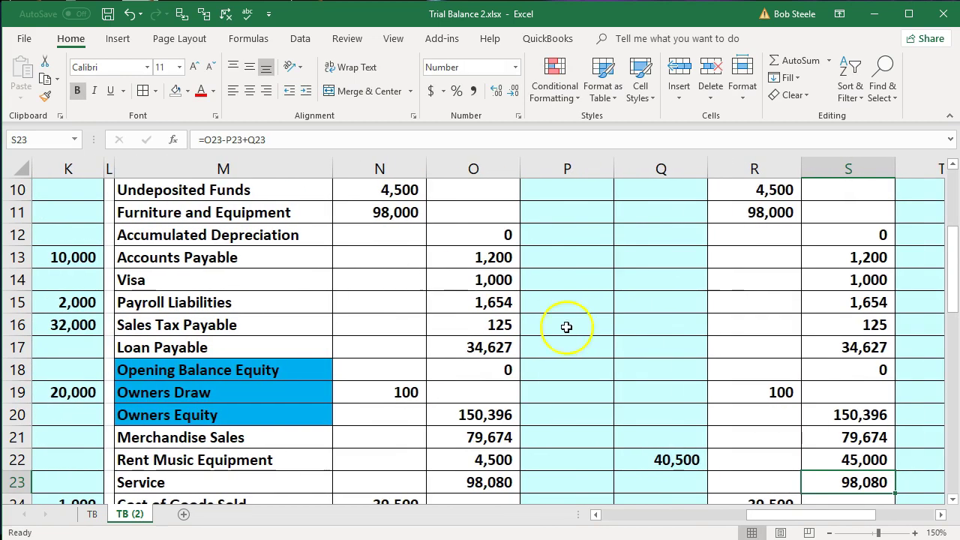
scroll(604, 342, down, 4)
scroll(605, 343, down, 7)
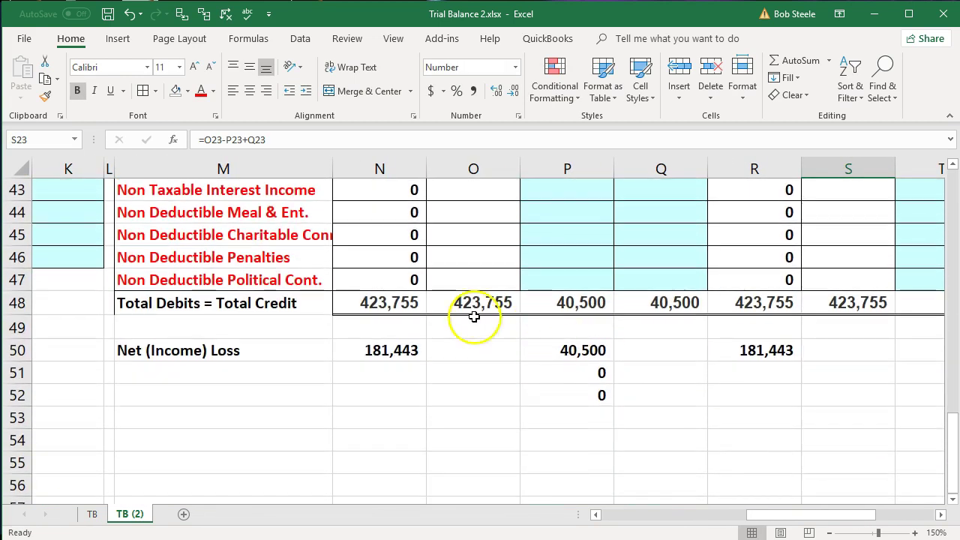
drag(570, 304, 634, 309)
drag(772, 301, 810, 300)
scroll(814, 322, up, 1)
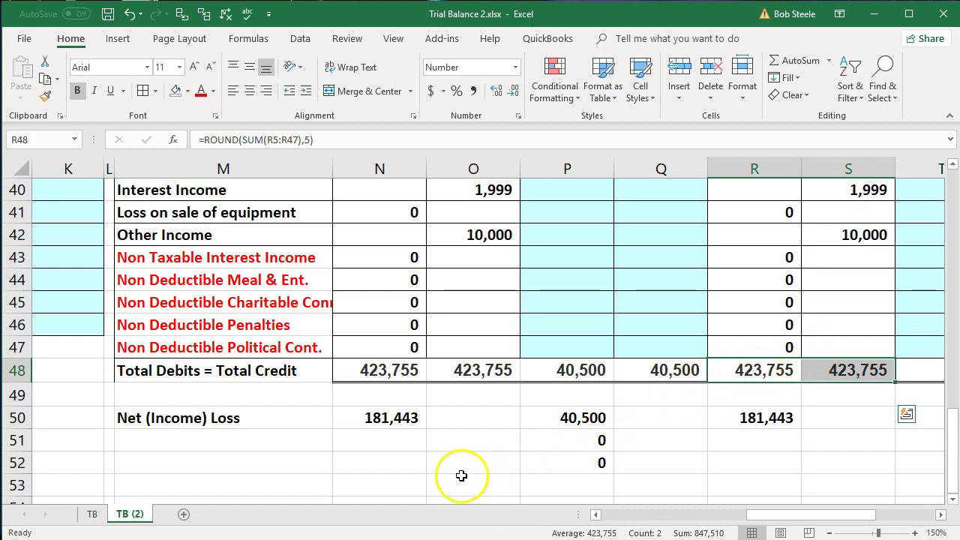
Replace the net income formula in N50 with =SUM(O21:O47)-SUM(N21:N47), accepting the closing-parenthesis correction.
click(398, 415)
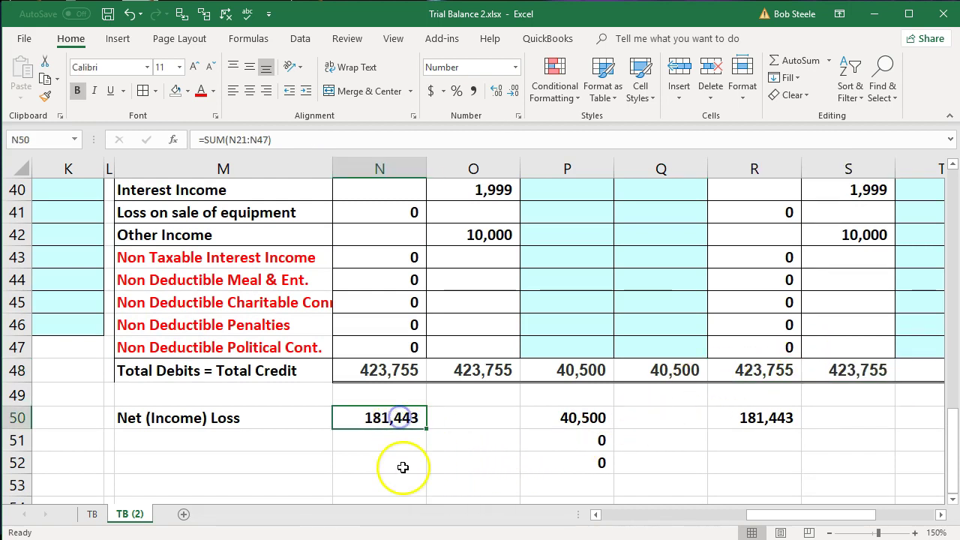
double_click(381, 415)
key(Return)
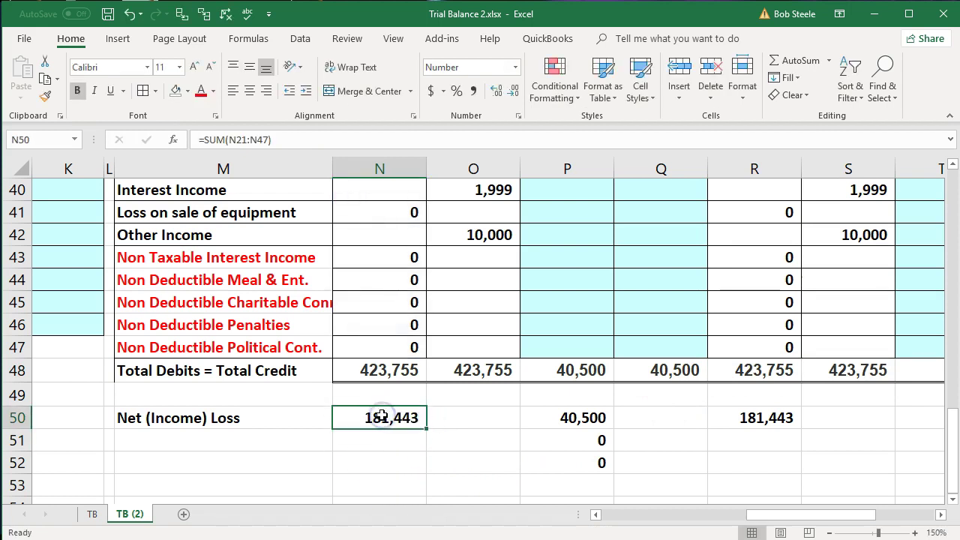
text(=sum()
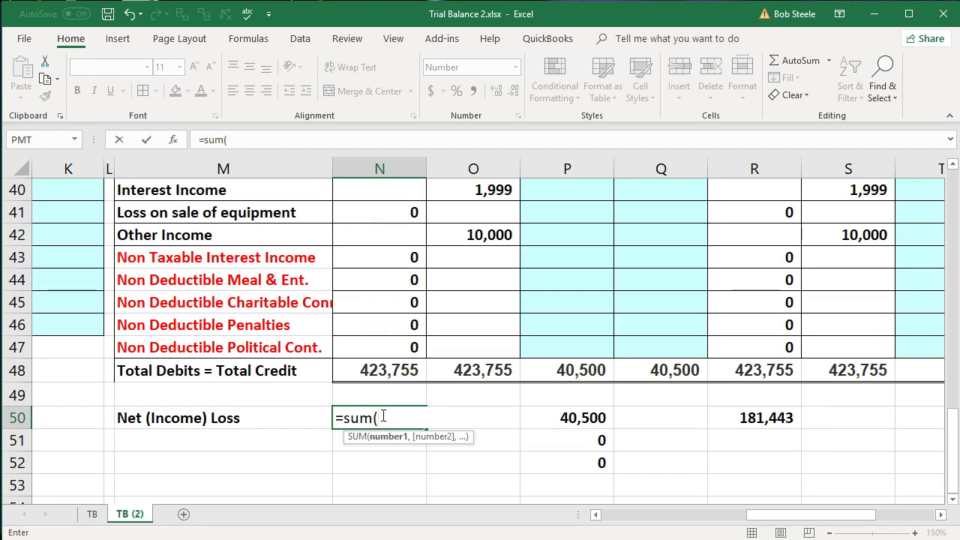
scroll(383, 416, up, 7)
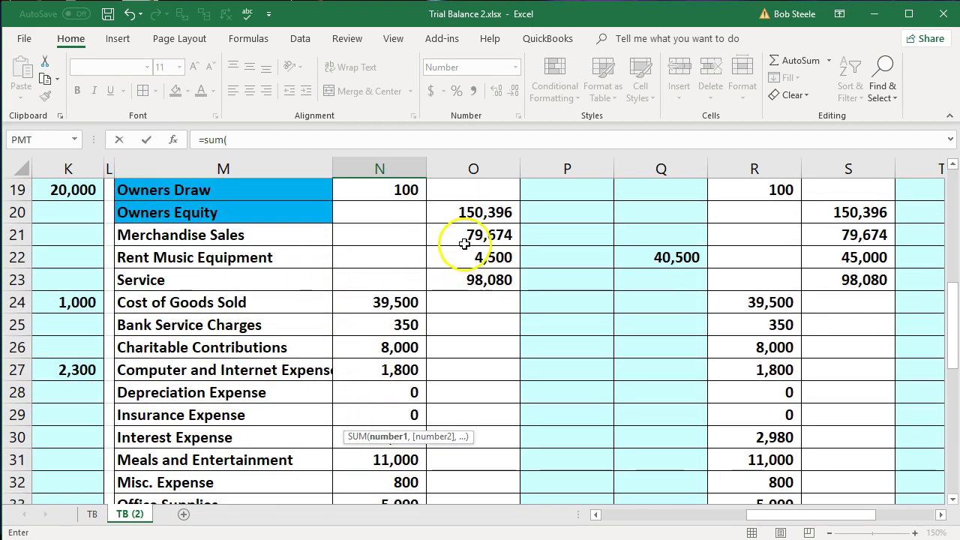
drag(465, 235, 482, 438)
text(-)
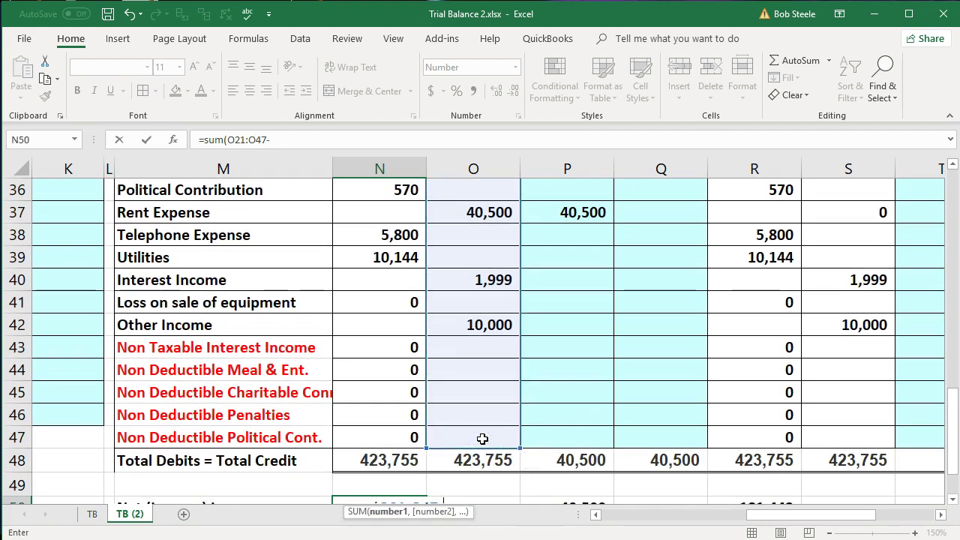
key(BackSpace)
text())
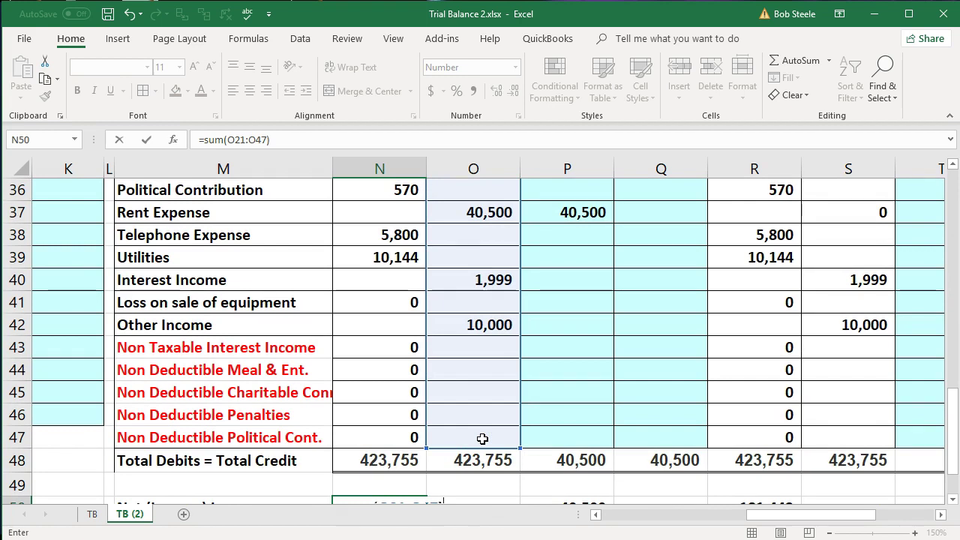
text(-sum)
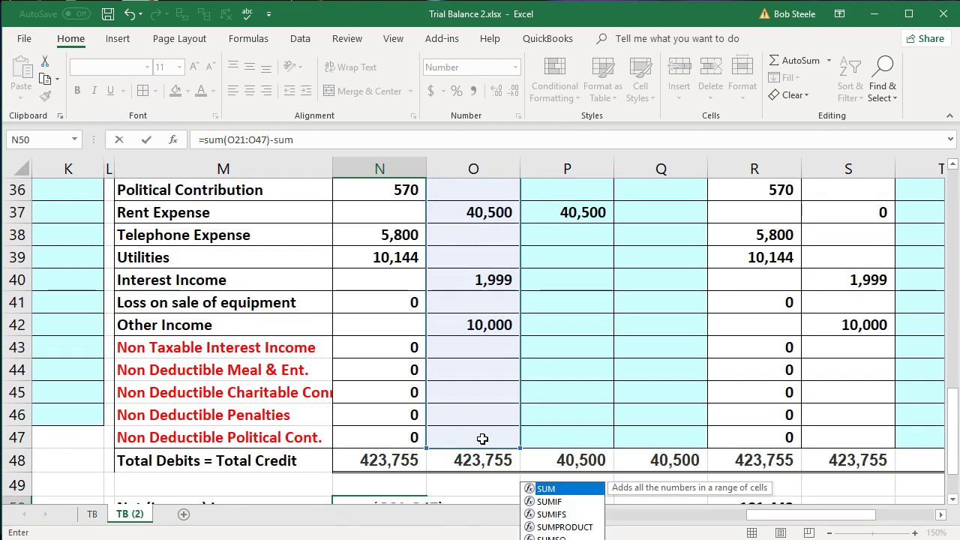
text(()
drag(405, 437, 377, 370)
key(Return)
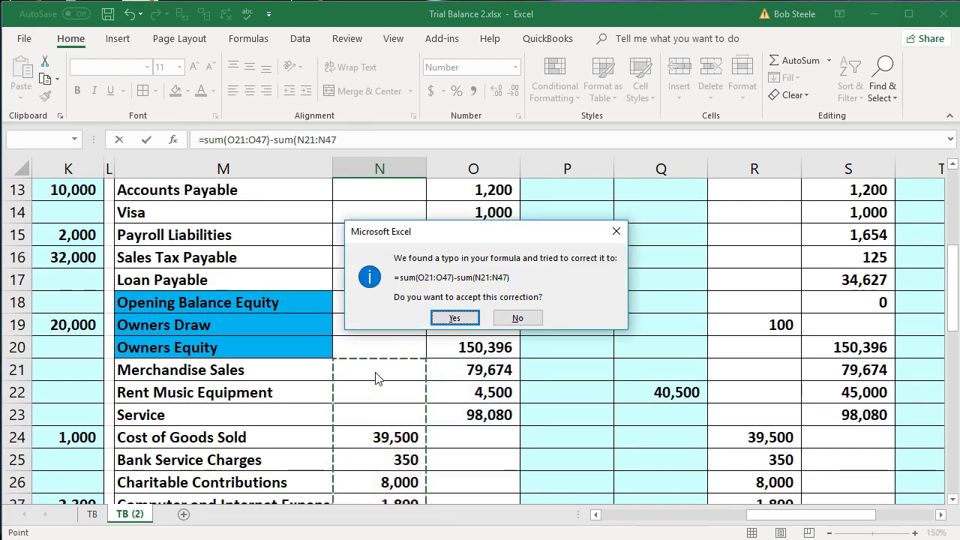
click(454, 318)
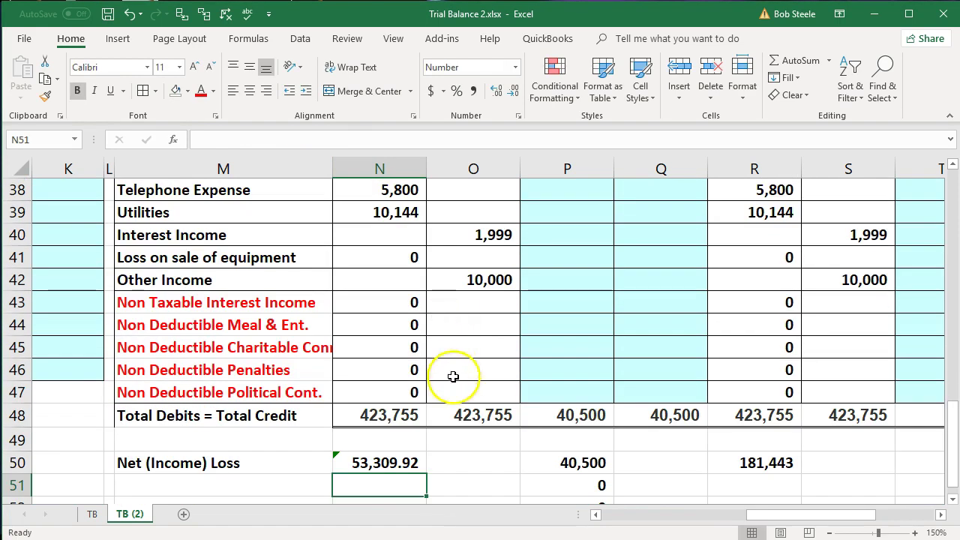
Review the new N50 formula and compare its result with the net income in row 50 of the original TB sheet.
double_click(405, 459)
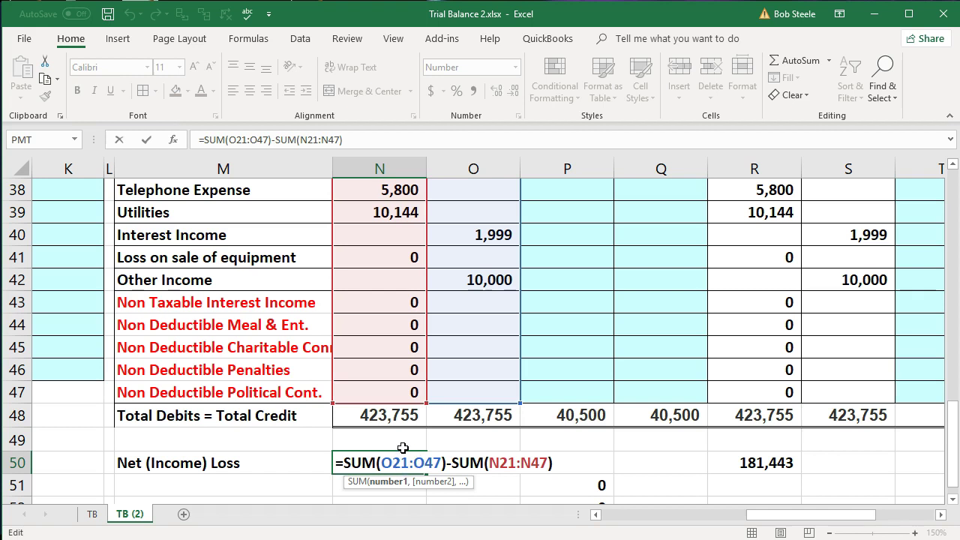
key(Return)
click(394, 456)
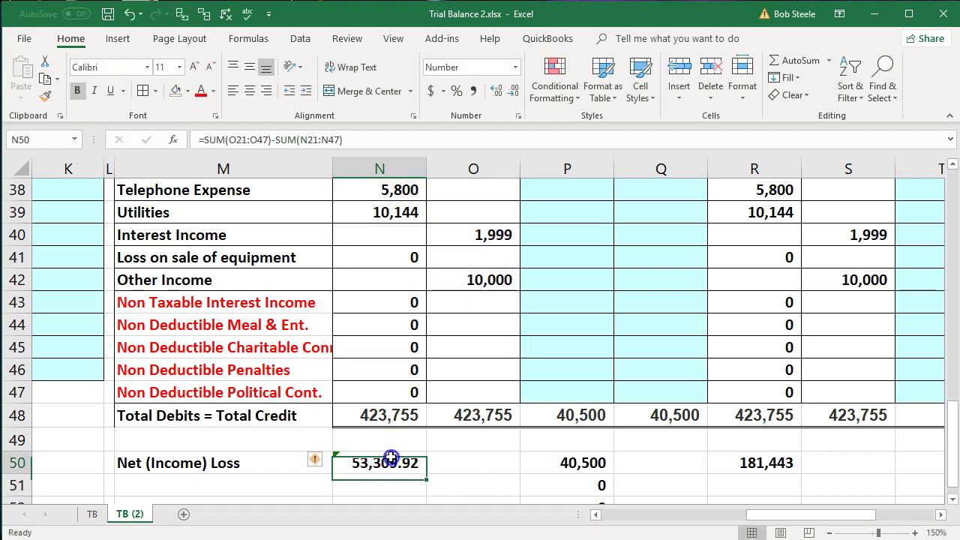
right_click(390, 459)
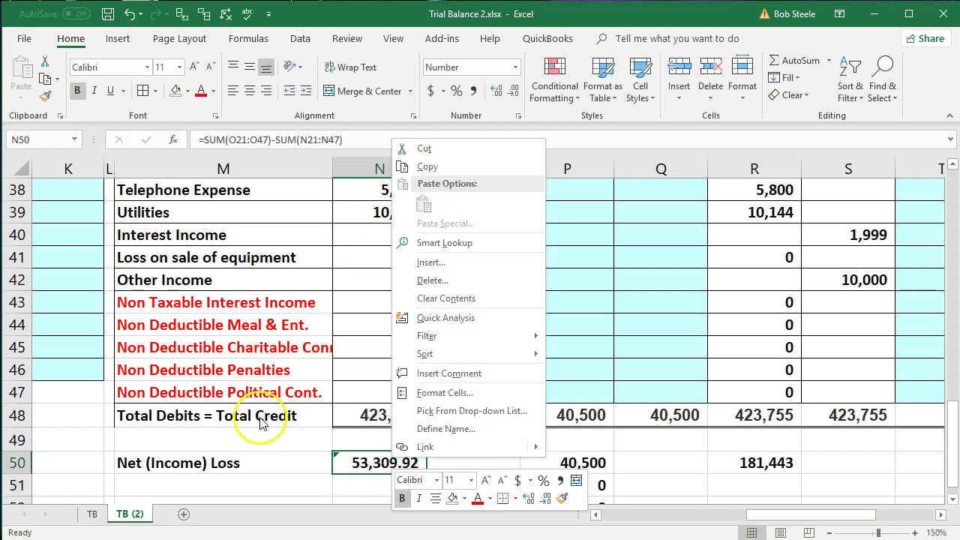
key(Escape)
click(86, 515)
scroll(356, 448, down, 10)
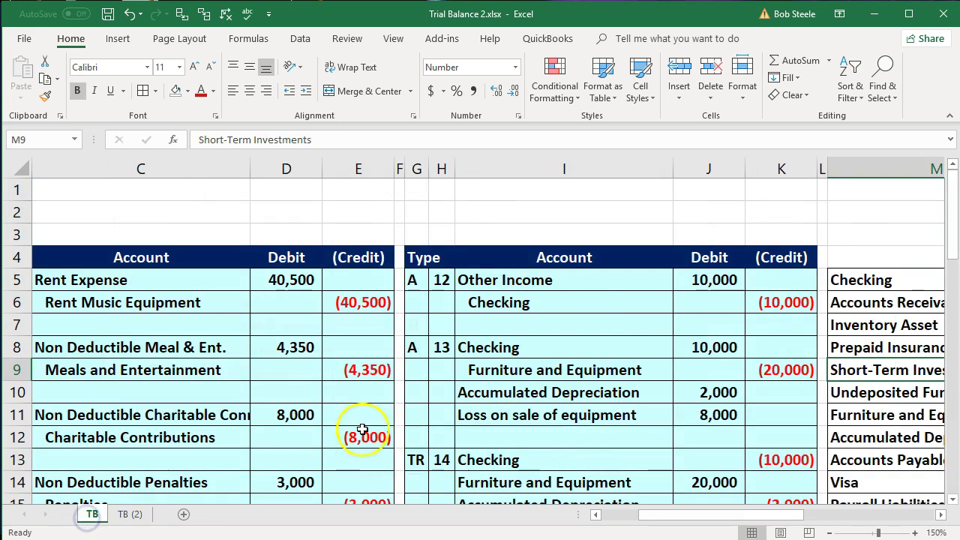
click(941, 514)
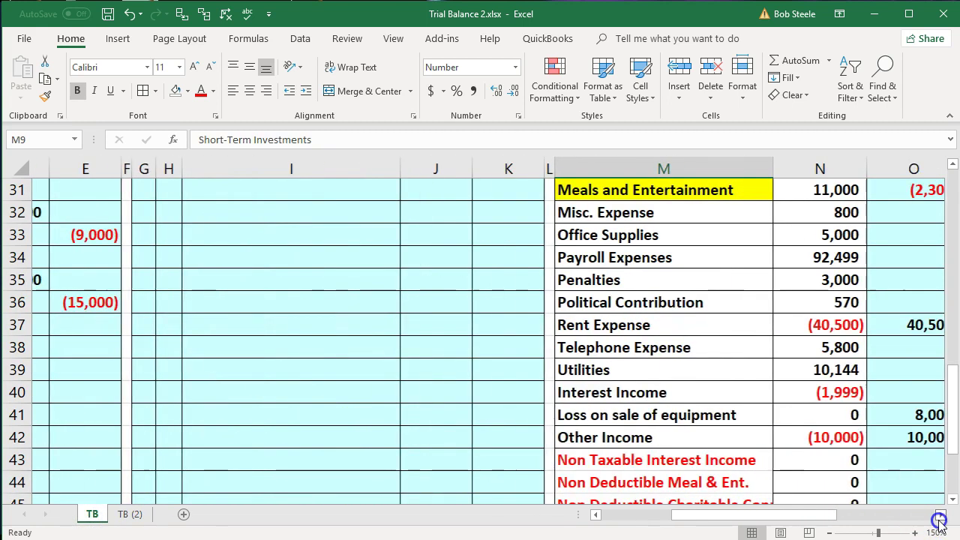
scroll(916, 480, down, 4)
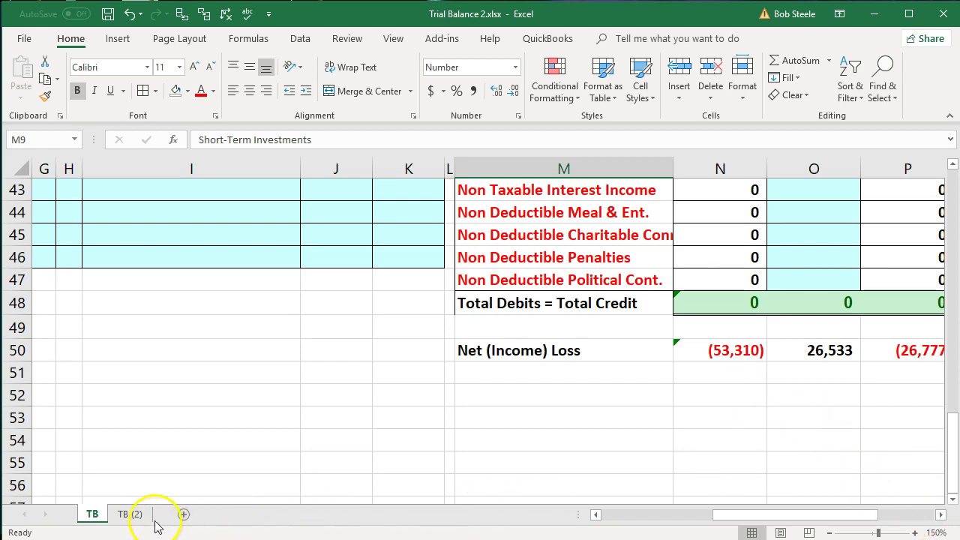
click(132, 514)
Copy the net income formula from N50 into P50 and R50 of TB (2).
right_click(390, 463)
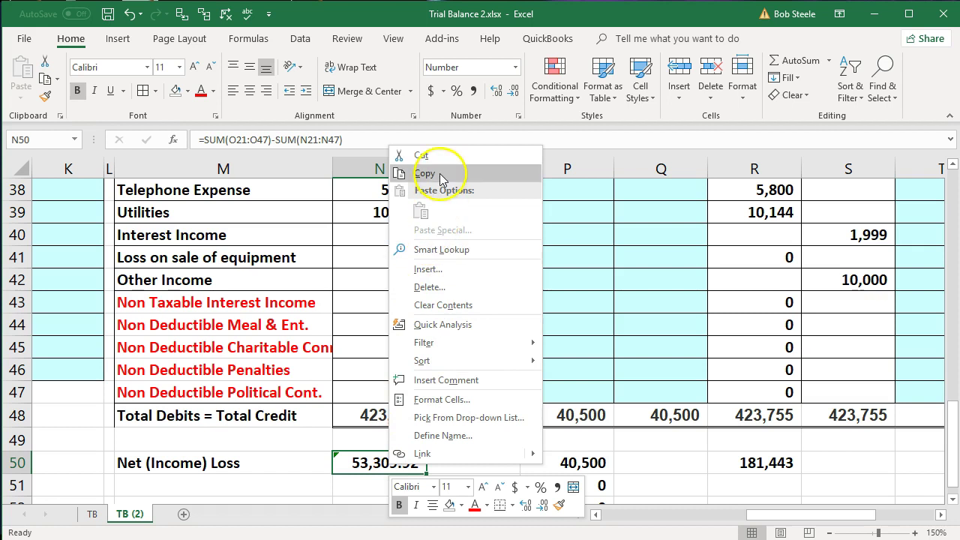
click(435, 173)
click(572, 460)
key(ctrl+v)
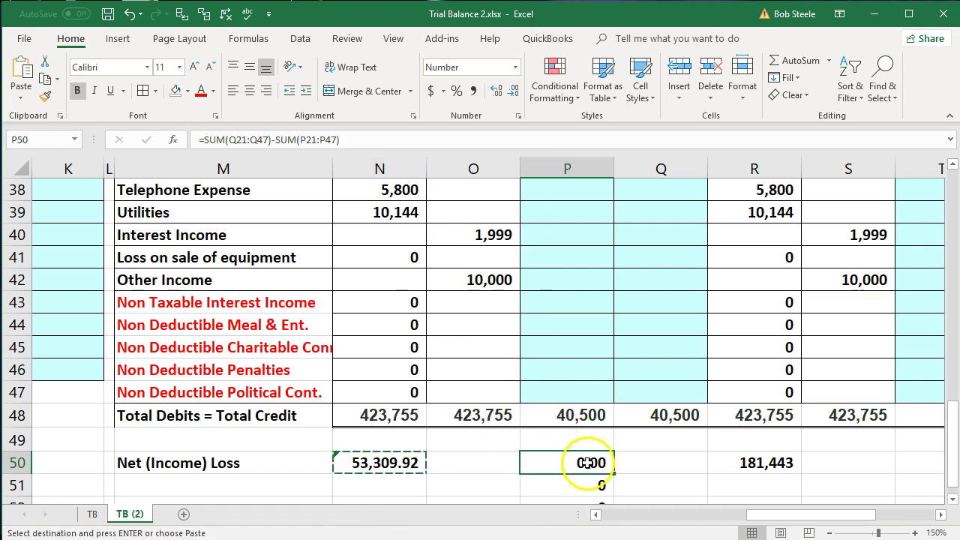
click(744, 459)
key(ctrl+v)
Paste the copied net income formula into T50 and V50 for the tax adjustment and final trial balance columns.
click(941, 514)
click(941, 515)
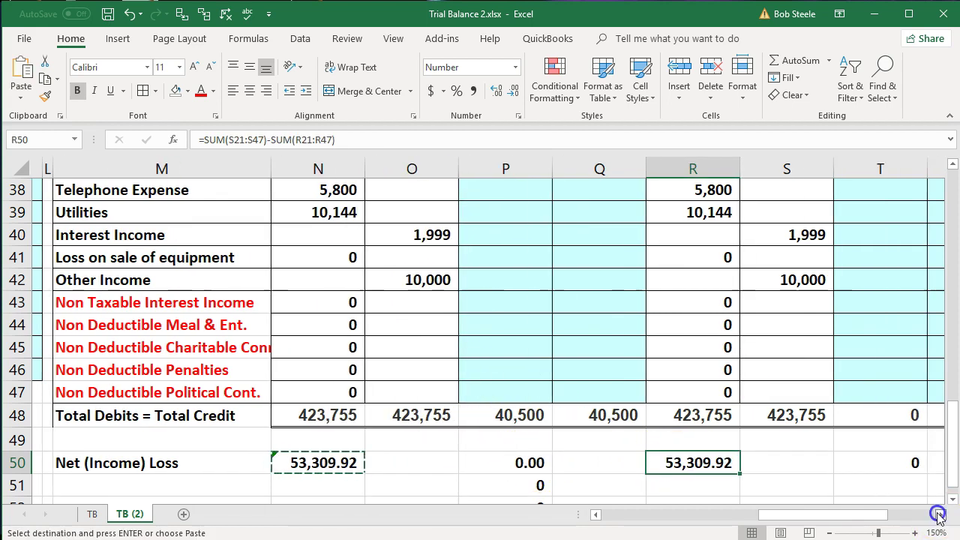
click(940, 515)
click(672, 463)
key(ctrl+v)
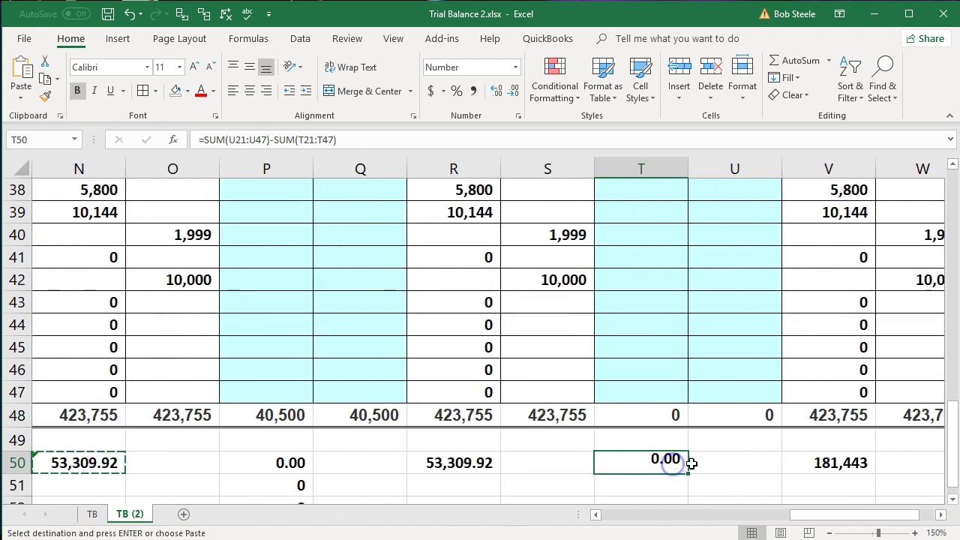
click(823, 463)
key(ctrl+v)
End the copy mode and check the ranges used by the net income formula in V50.
click(940, 514)
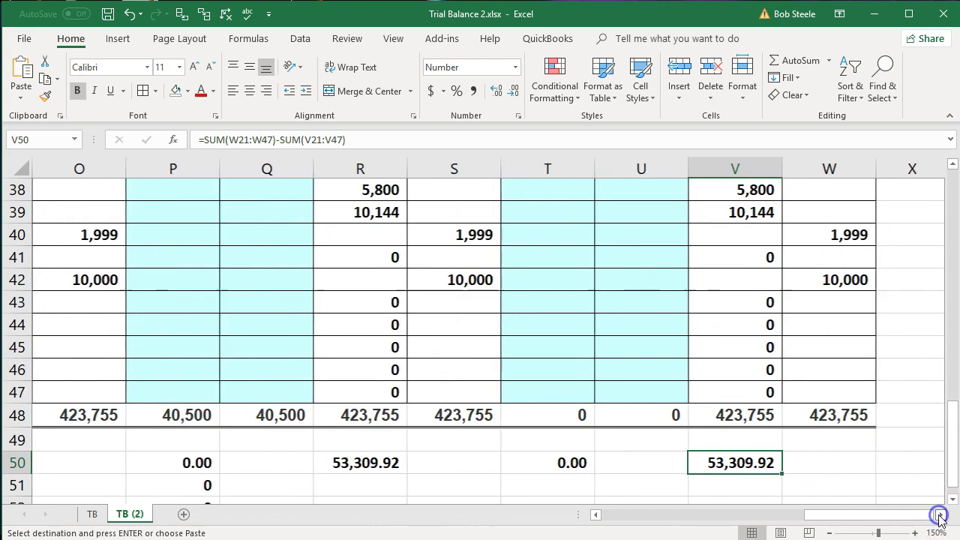
click(940, 514)
click(634, 463)
key(Escape)
double_click(633, 464)
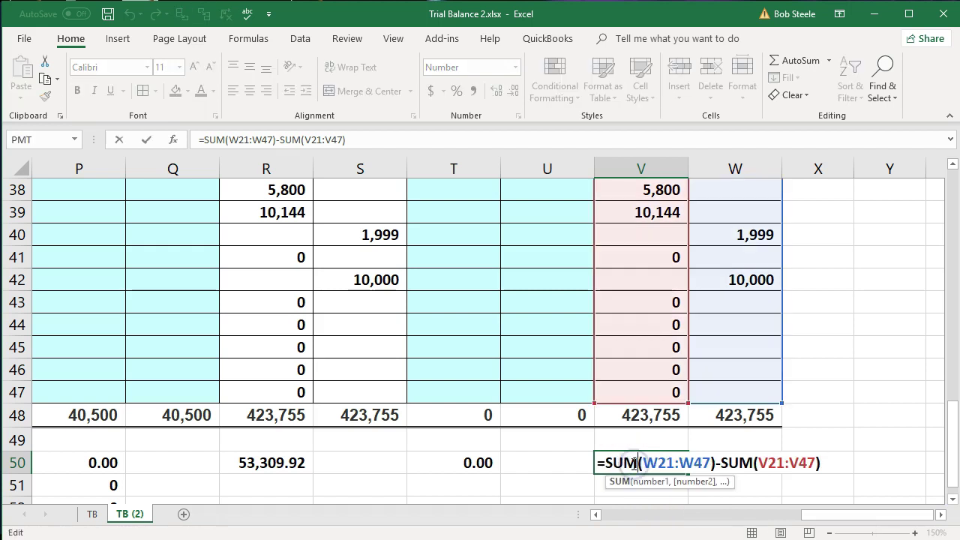
key(Return)
Enter the check formula =O48-N48 in O49 to subtract total debits from total credits.
drag(829, 515, 727, 513)
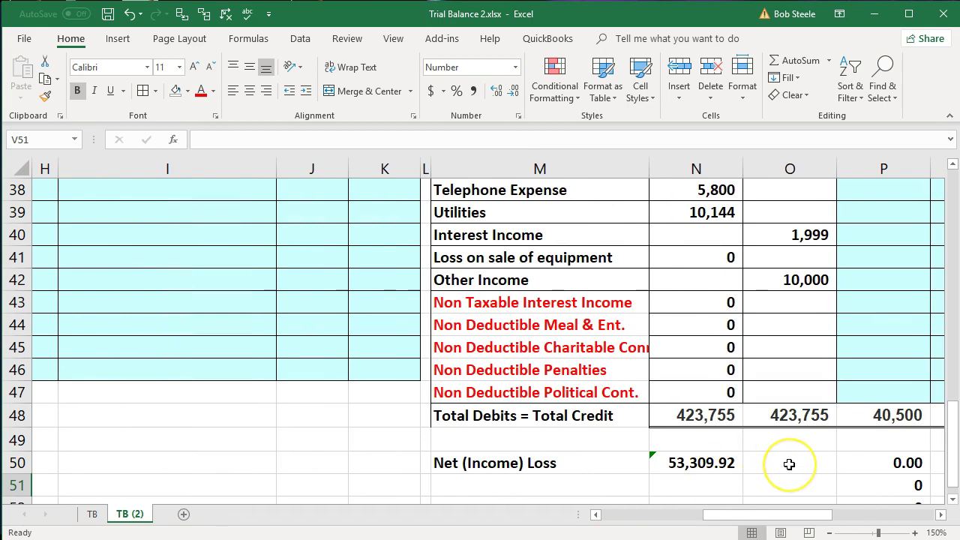
click(791, 440)
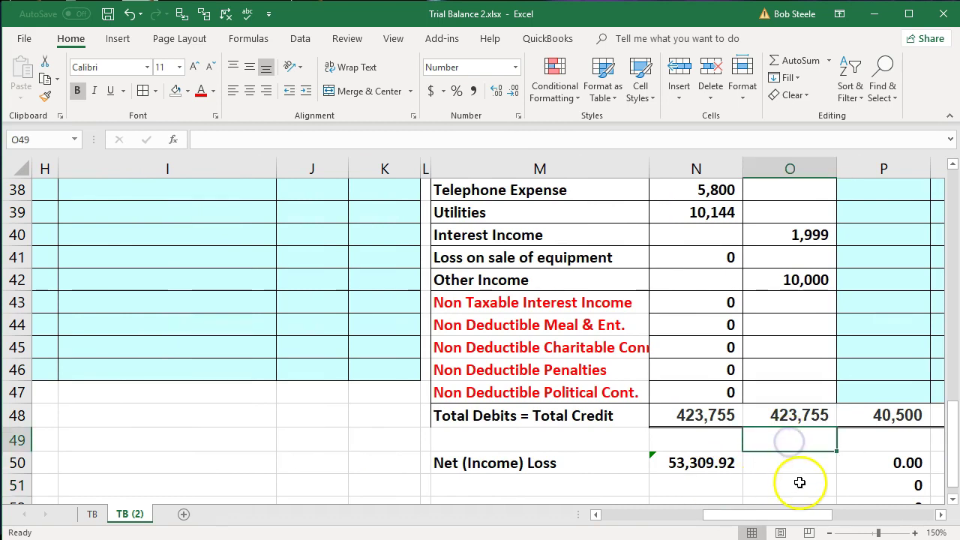
text(=)
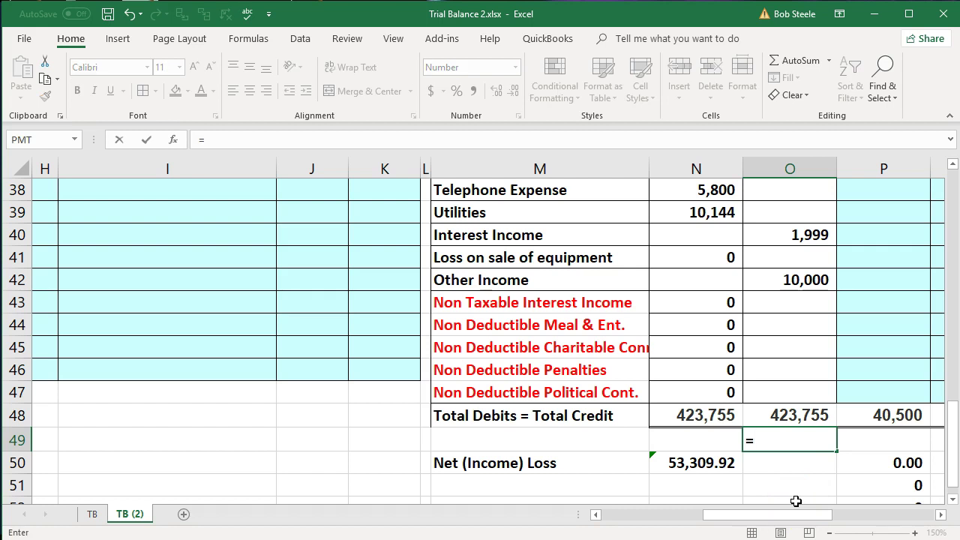
key(Up)
text(-)
key(Left)
key(Up)
key(Return)
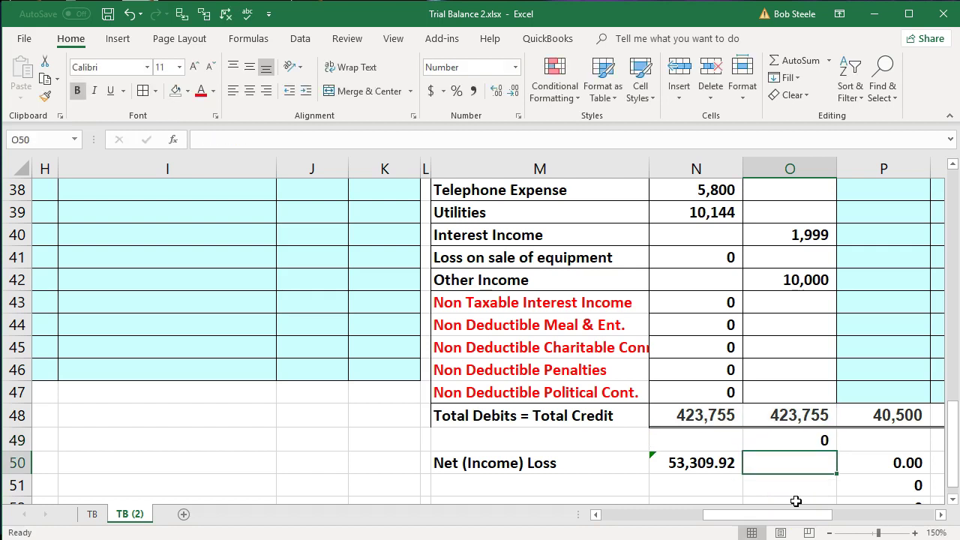
Add a conditional formatting rule to O49 that marks values greater than 1 with Light Red Fill with Dark Red Text.
click(784, 438)
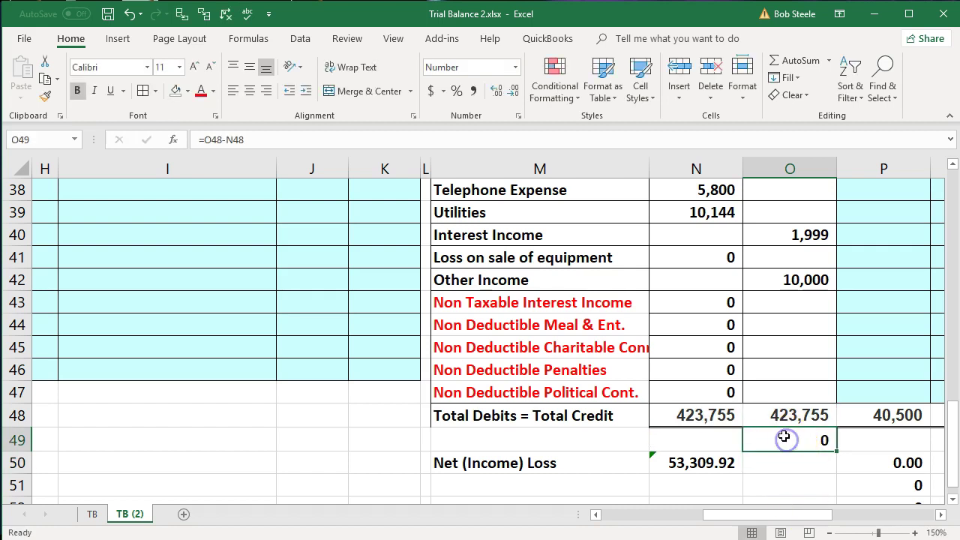
click(557, 94)
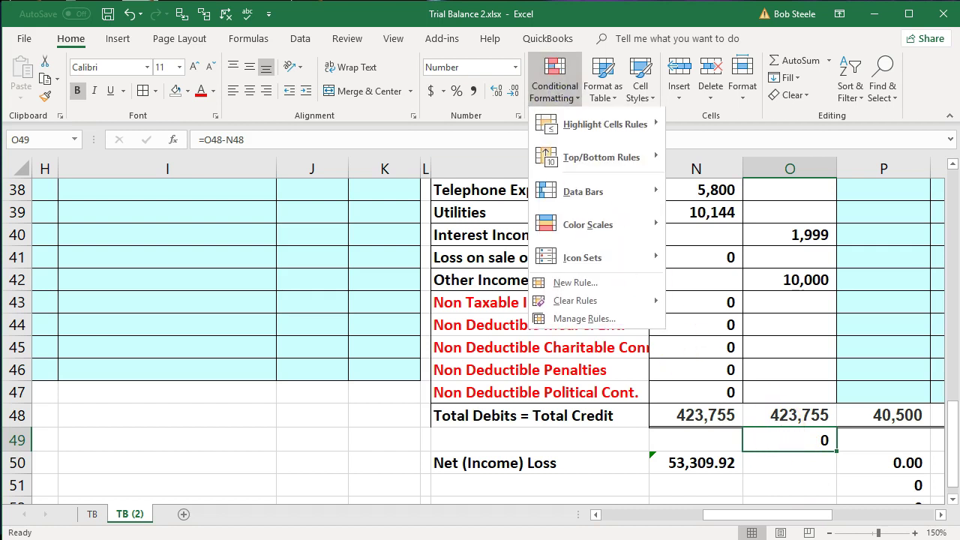
mouse_move(596, 127)
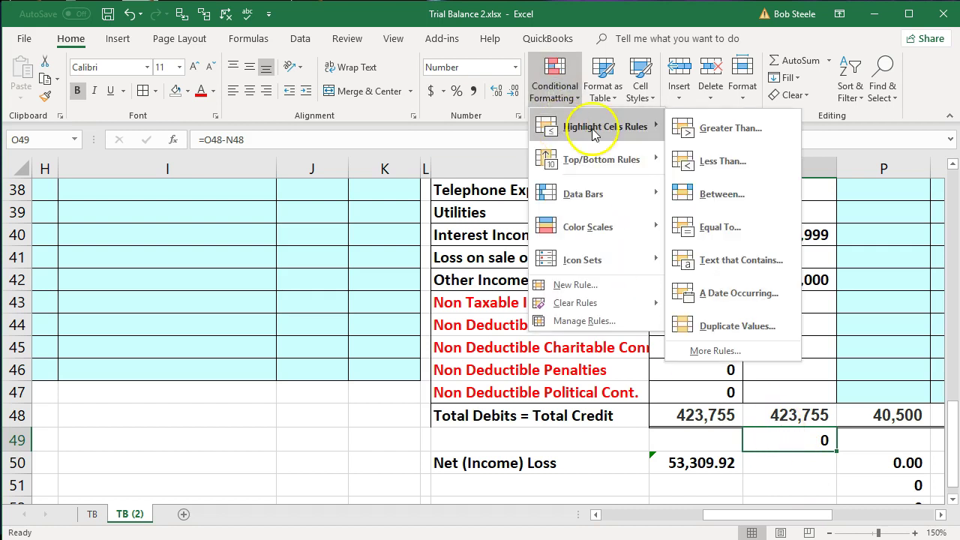
click(691, 137)
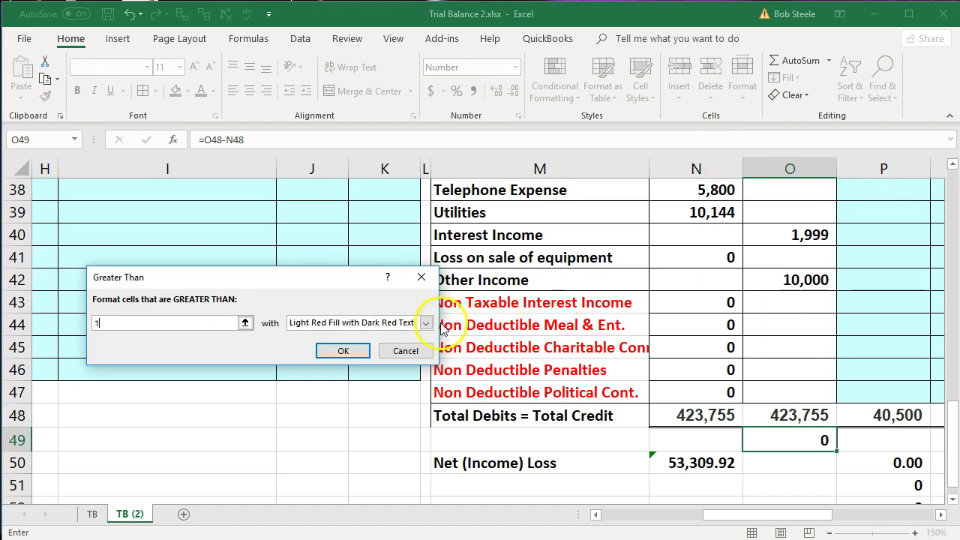
click(354, 350)
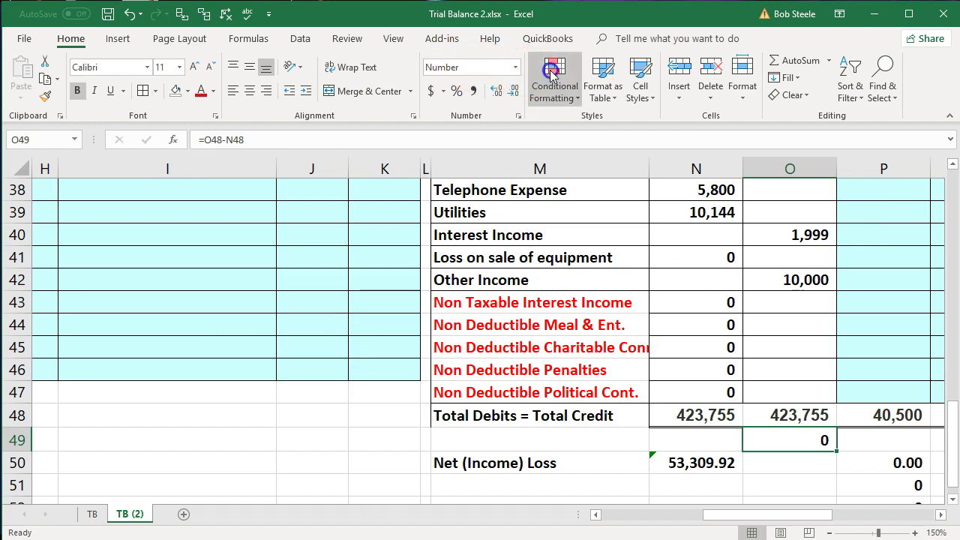
Add a conditional formatting rule to O49 that marks values less than -1 with Light Red Fill with Dark Red Text.
click(554, 75)
mouse_move(641, 129)
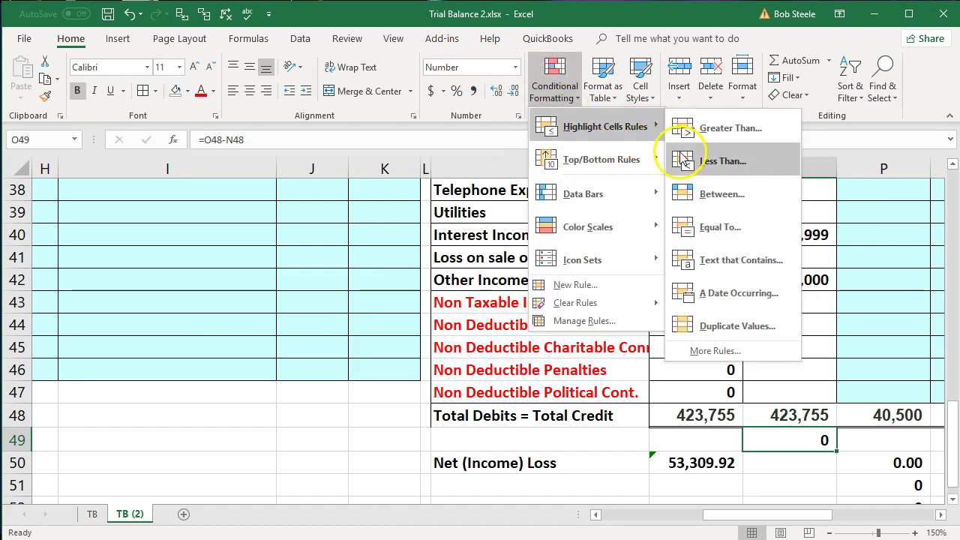
click(686, 161)
text(-1)
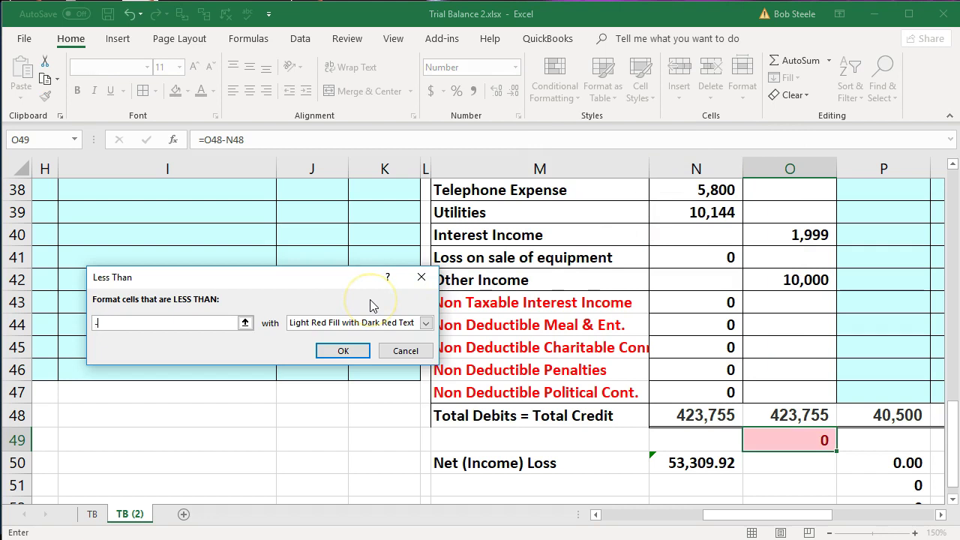
click(351, 348)
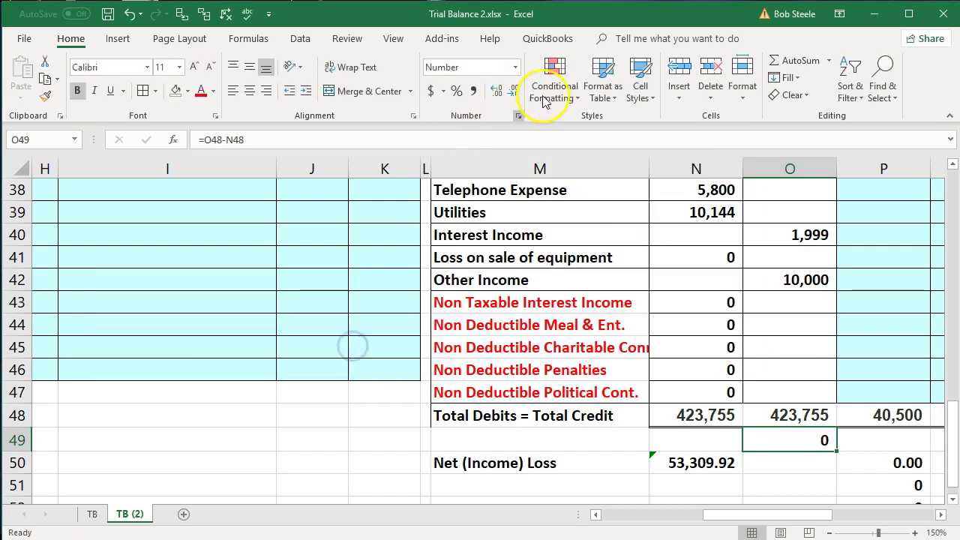
Add a conditional formatting rule to O49 that marks values between -1 and 1 with Green Fill with Dark Green Text.
click(559, 88)
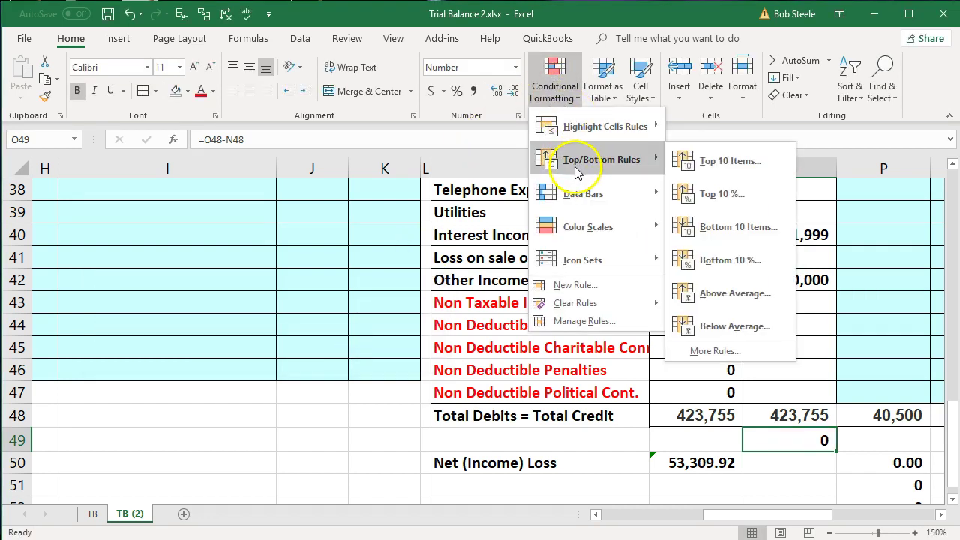
mouse_move(588, 139)
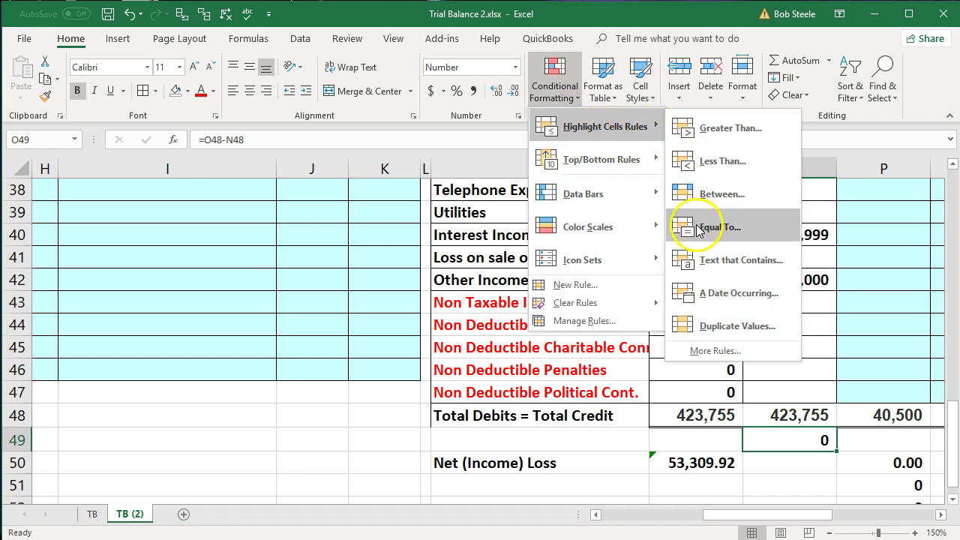
click(685, 189)
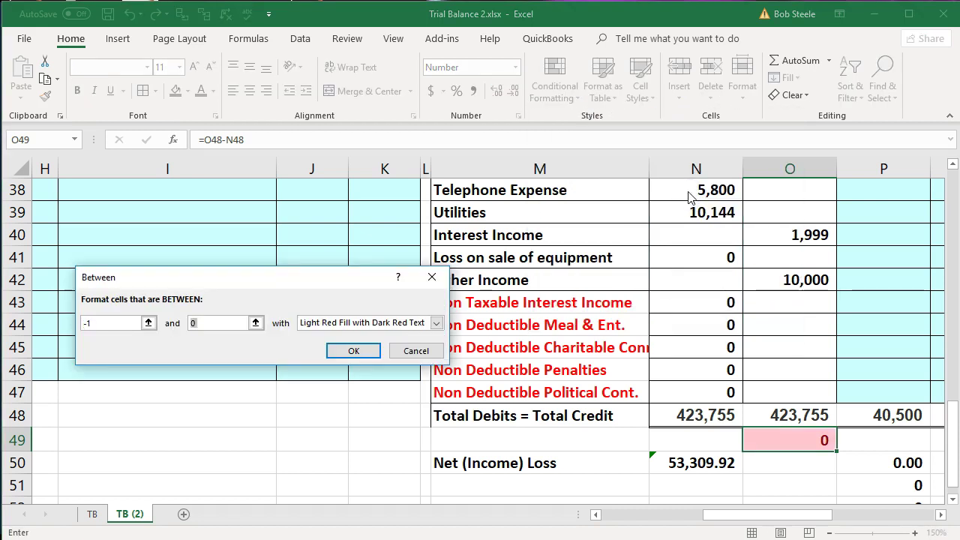
click(436, 322)
click(360, 356)
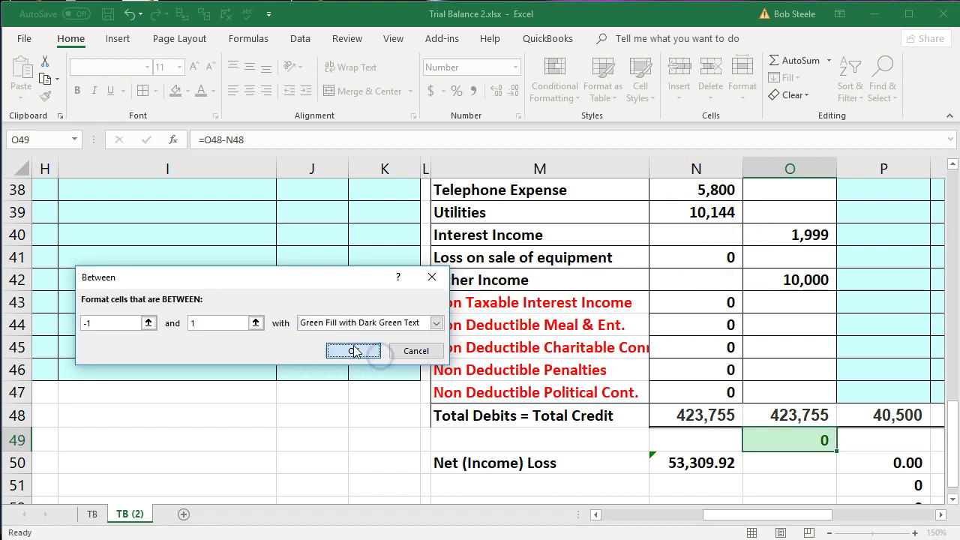
click(354, 346)
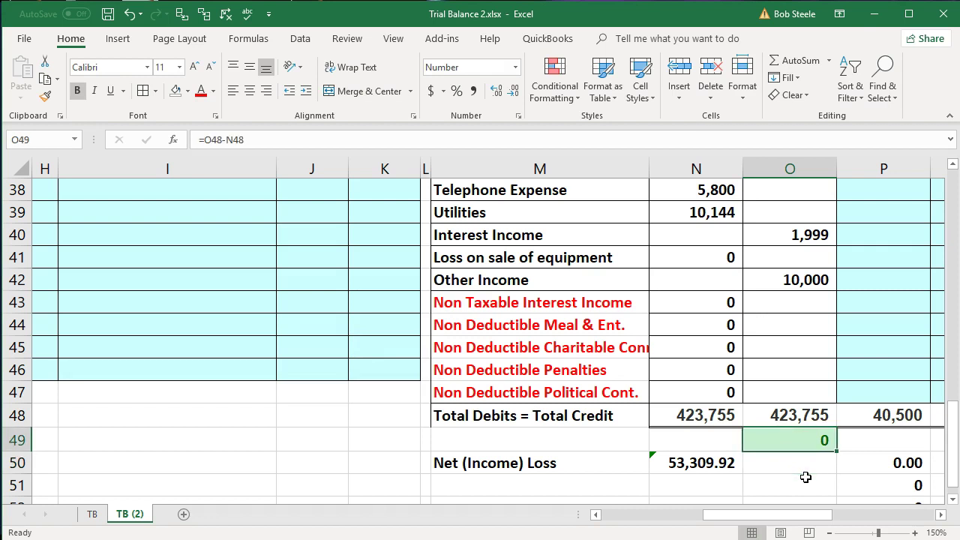
Test the debit and credit check by entering 1 and then 2 in O47, and clear the cell again.
key(Up)
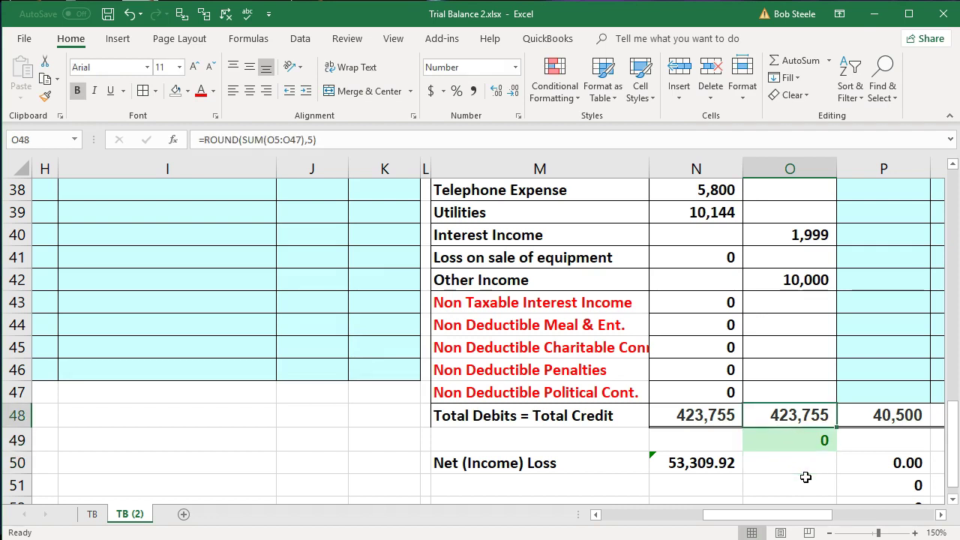
key(Up)
text(1)
key(Return)
key(Up)
text(2)
key(Return)
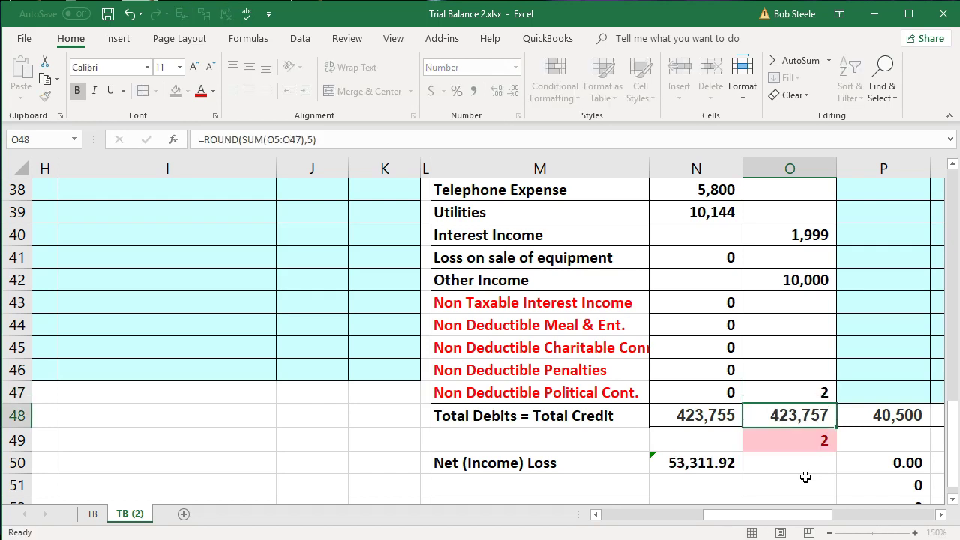
key(Up)
key(Delete)
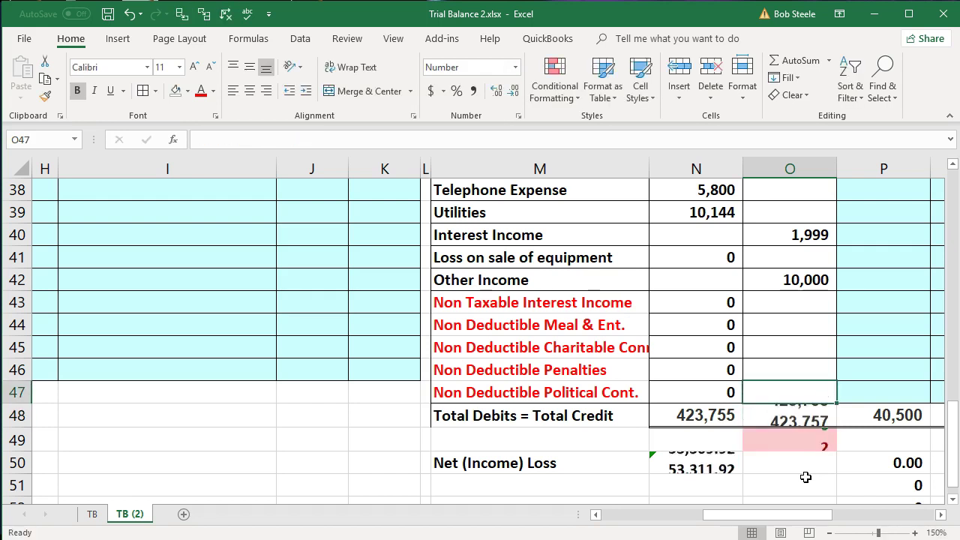
Review the totals and headings of the adjustments, adjusted trial balance, tax adjustments and tax trial balance columns.
key(Right)
key(Right)
key(Right)
key(Right)
key(Right)
key(Right)
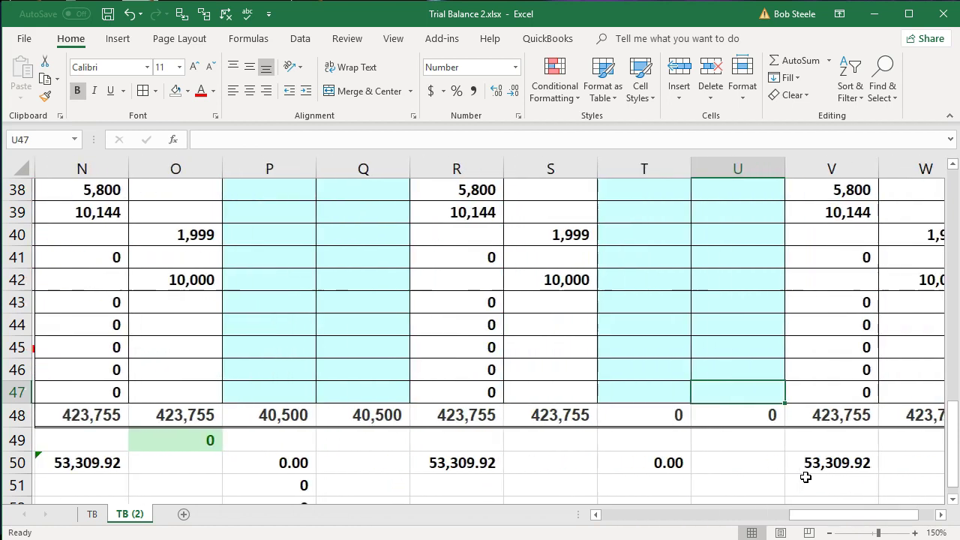
drag(856, 517, 868, 525)
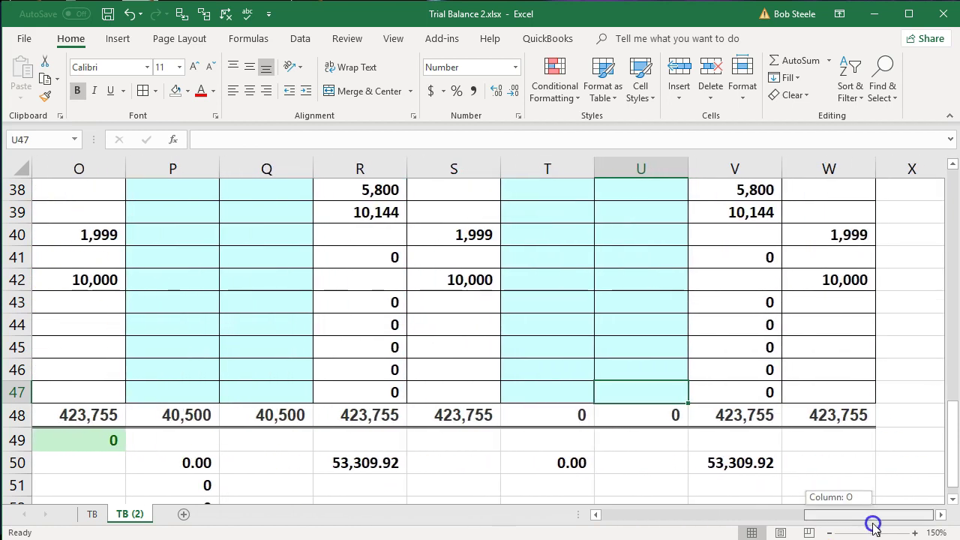
scroll(686, 437, up, 12)
scroll(685, 437, up, 1)
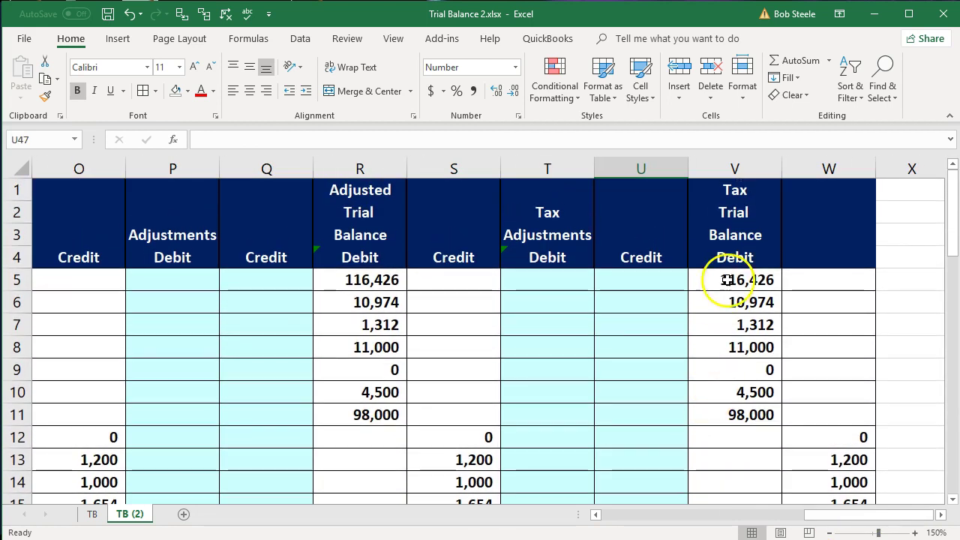
click(723, 259)
key(Left)
key(Left)
key(Left)
key(Left)
key(Left)
key(Left)
key(Left)
key(Left)
key(Left)
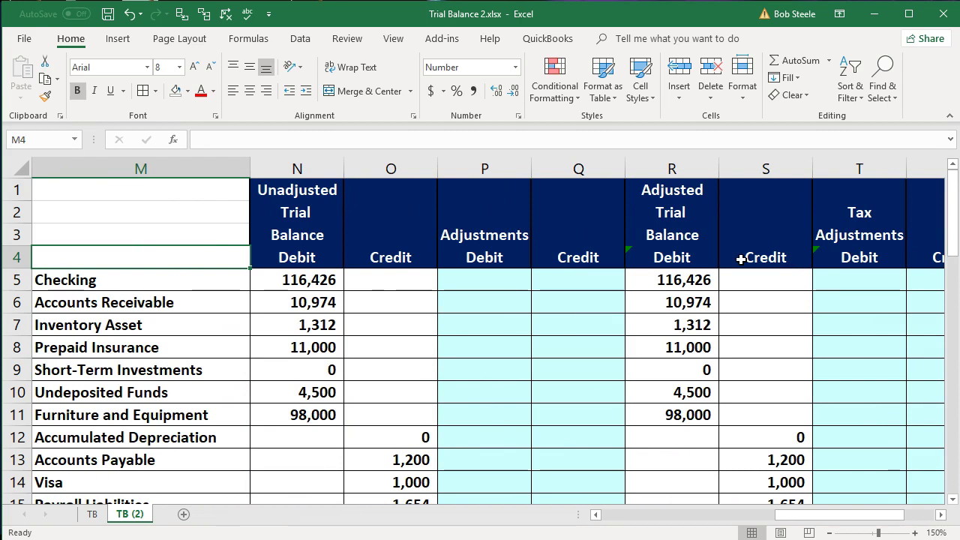
Check the ranges used by the net income formula in N50, leave it as is and return to the column headings.
click(564, 293)
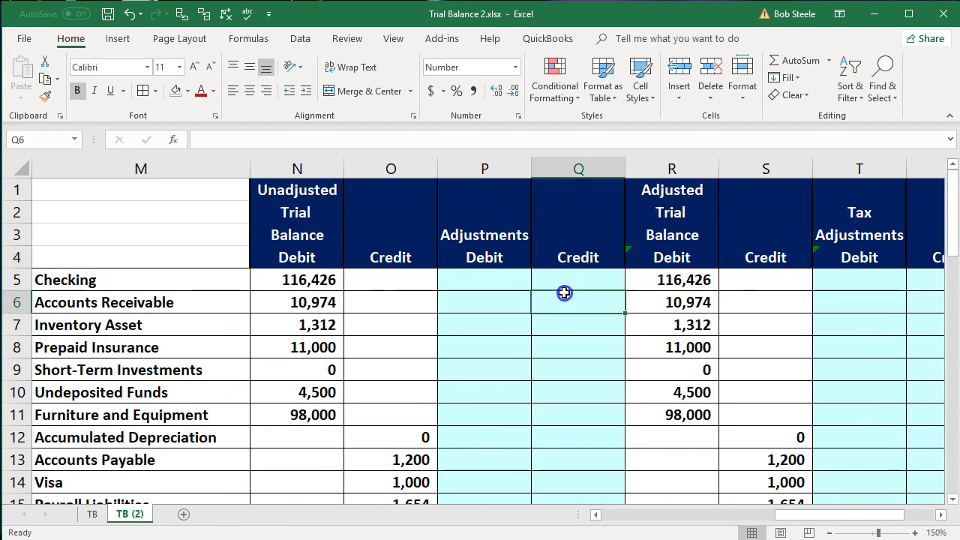
scroll(588, 343, down, 10)
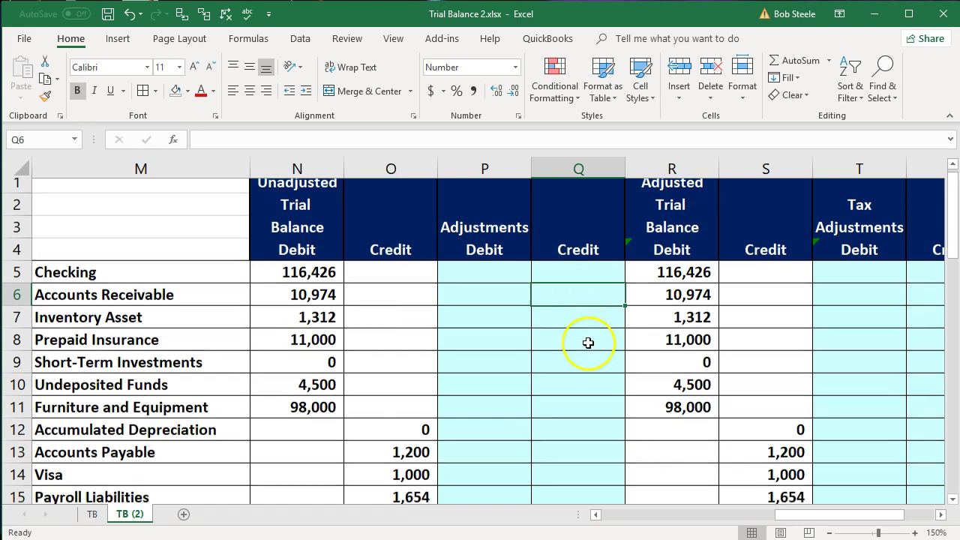
scroll(588, 344, down, 3)
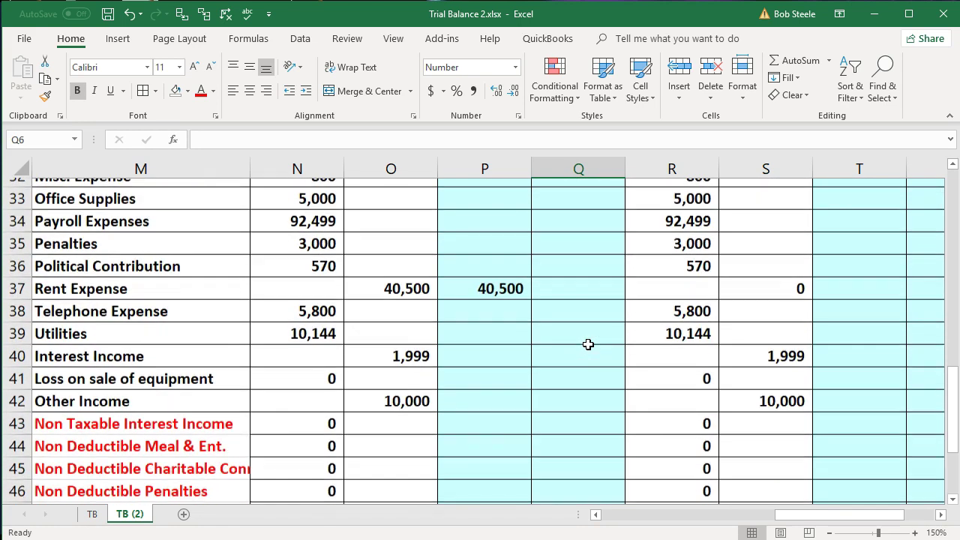
click(327, 430)
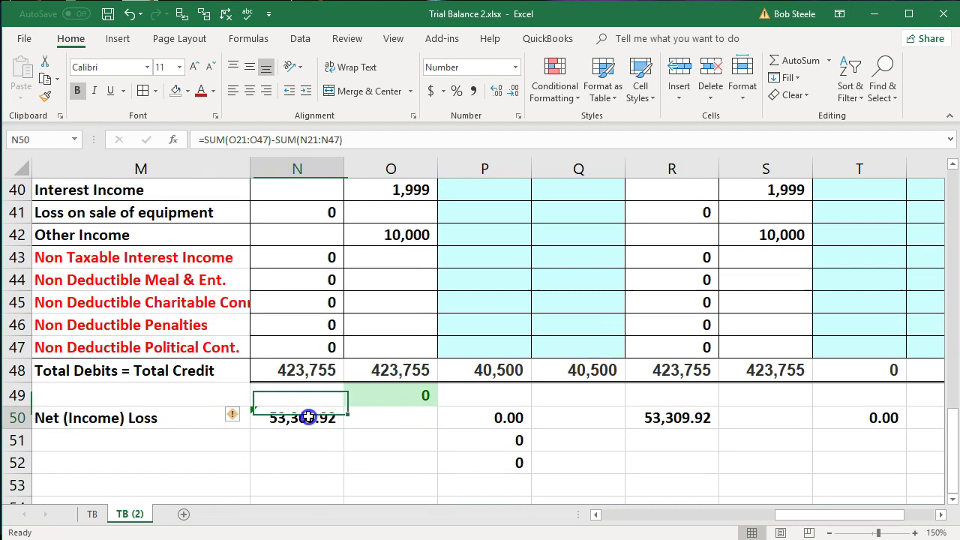
double_click(308, 411)
key(Return)
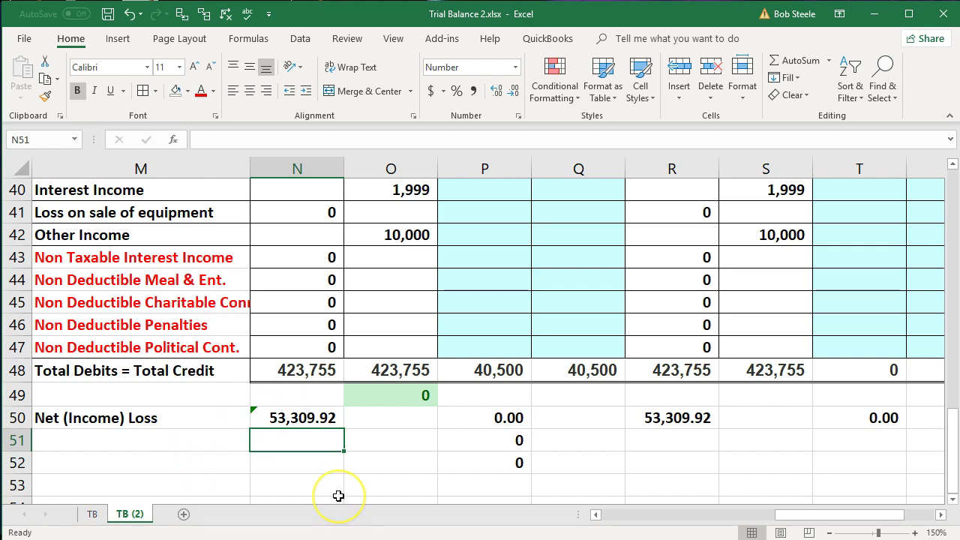
scroll(338, 496, up, 10)
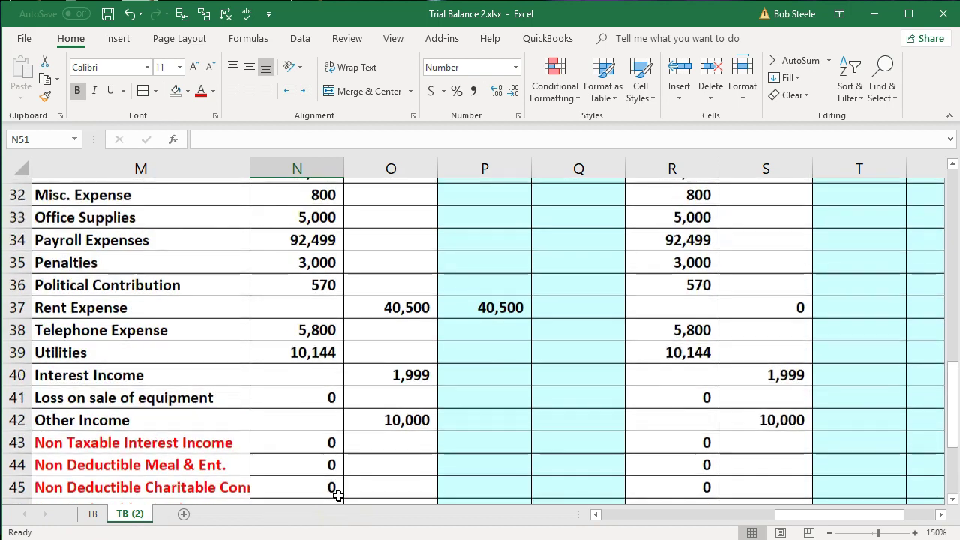
scroll(338, 495, up, 3)
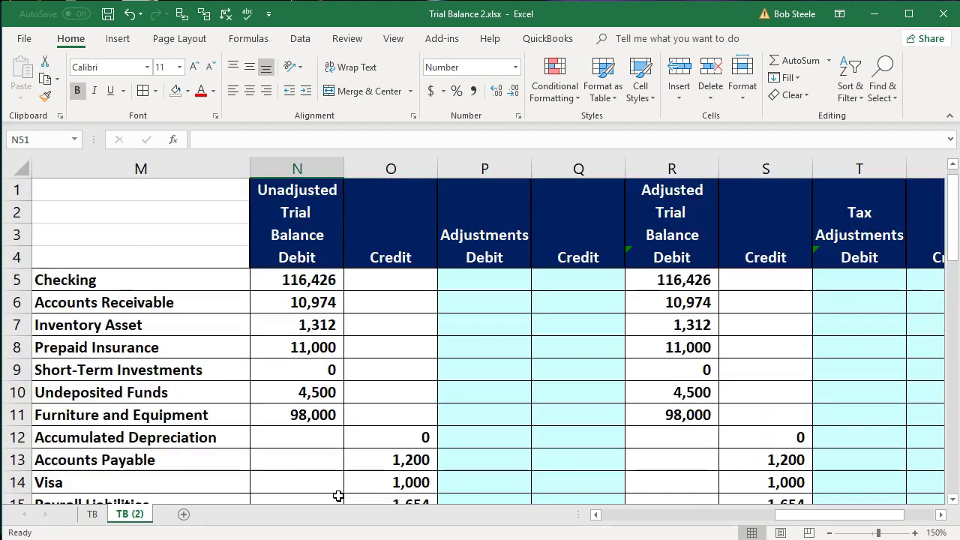